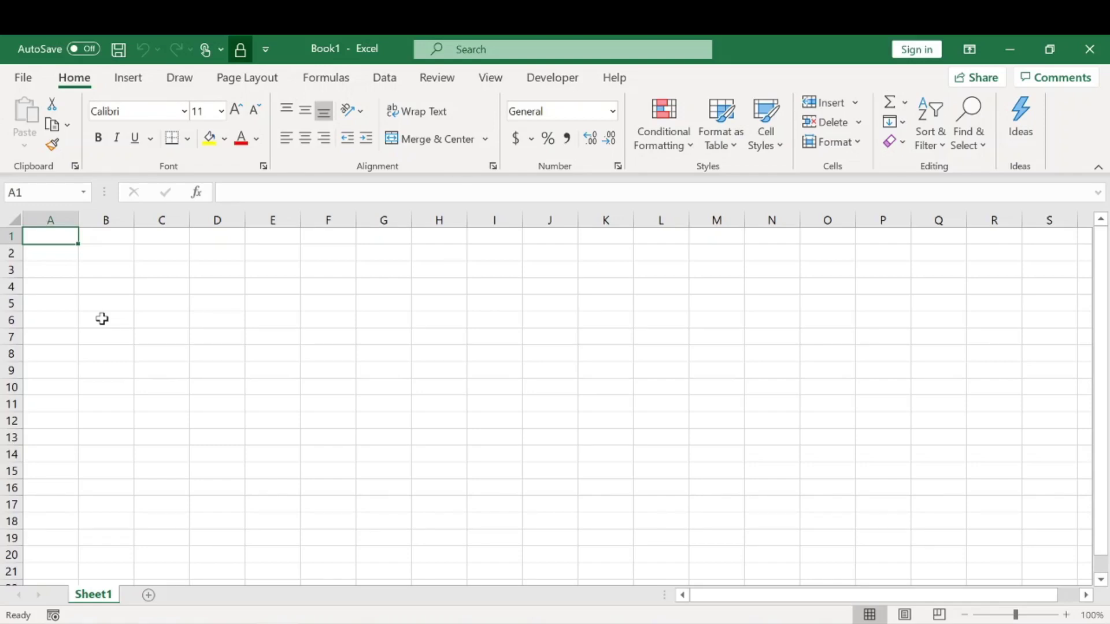
Enter the labels Loan Amount:, Interest Rate: and Years: in B2:B4 and autofit column B.
click(105, 250)
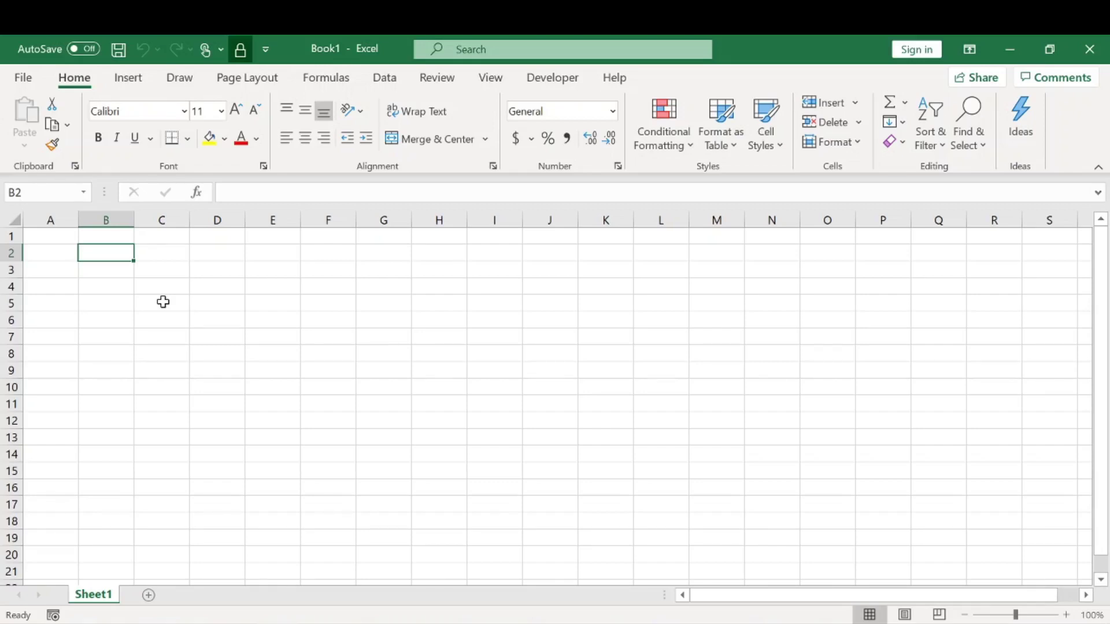
text(Loan )
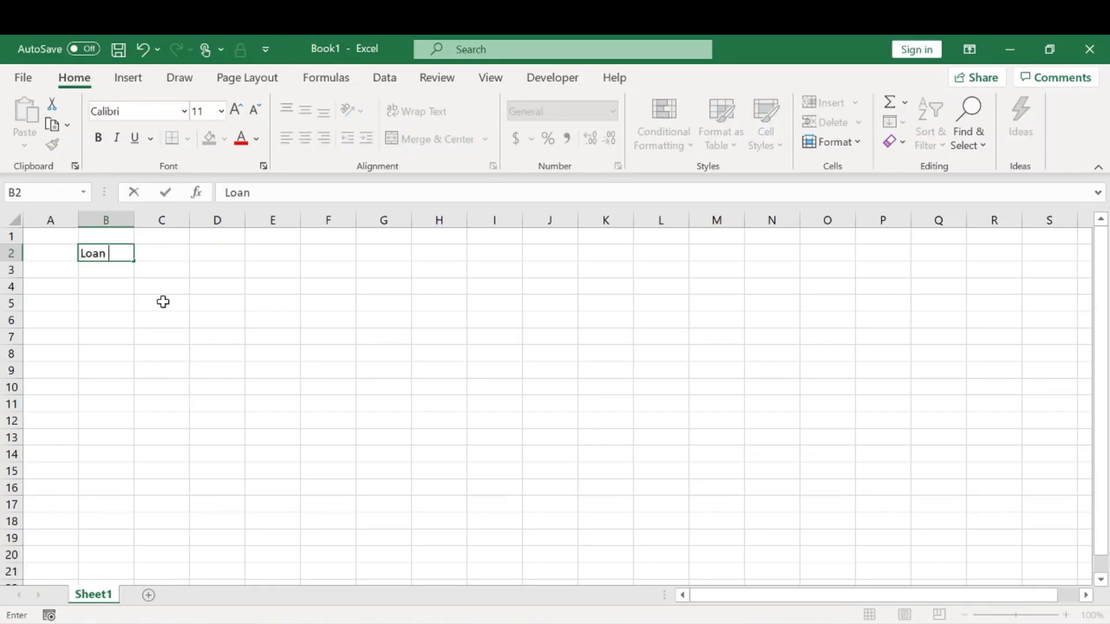
text(Amount:)
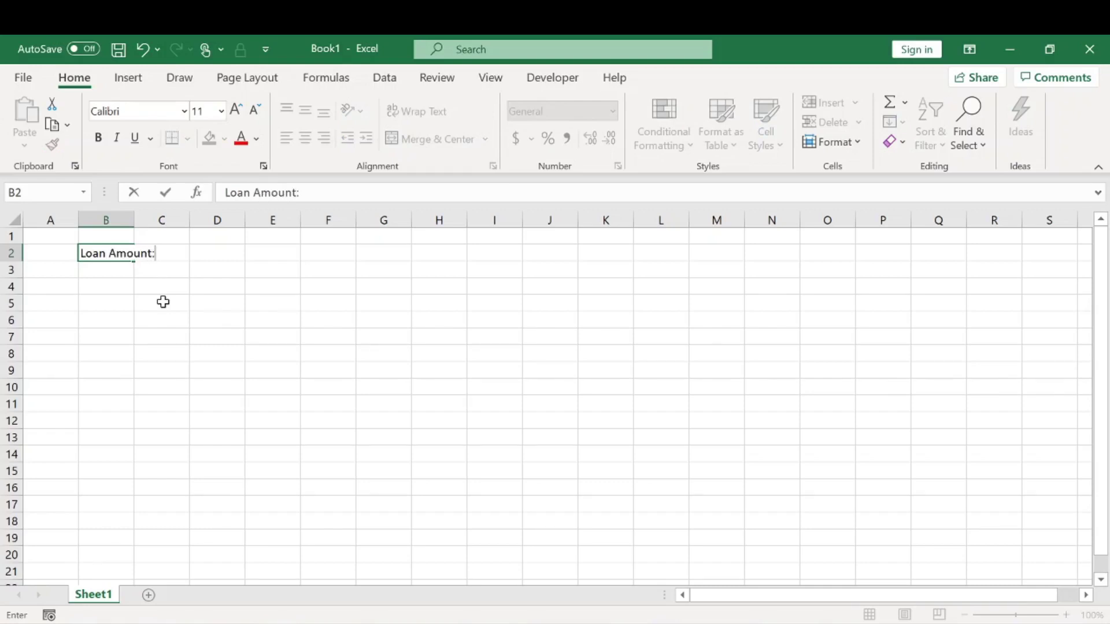
key(Return)
text(In)
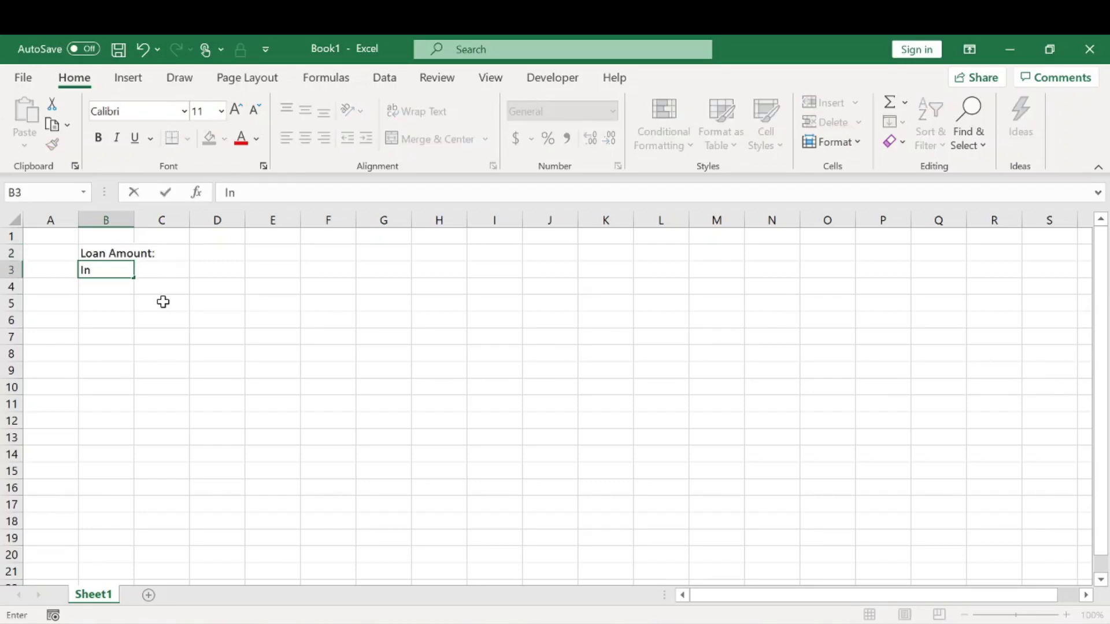
text(terest Rat)
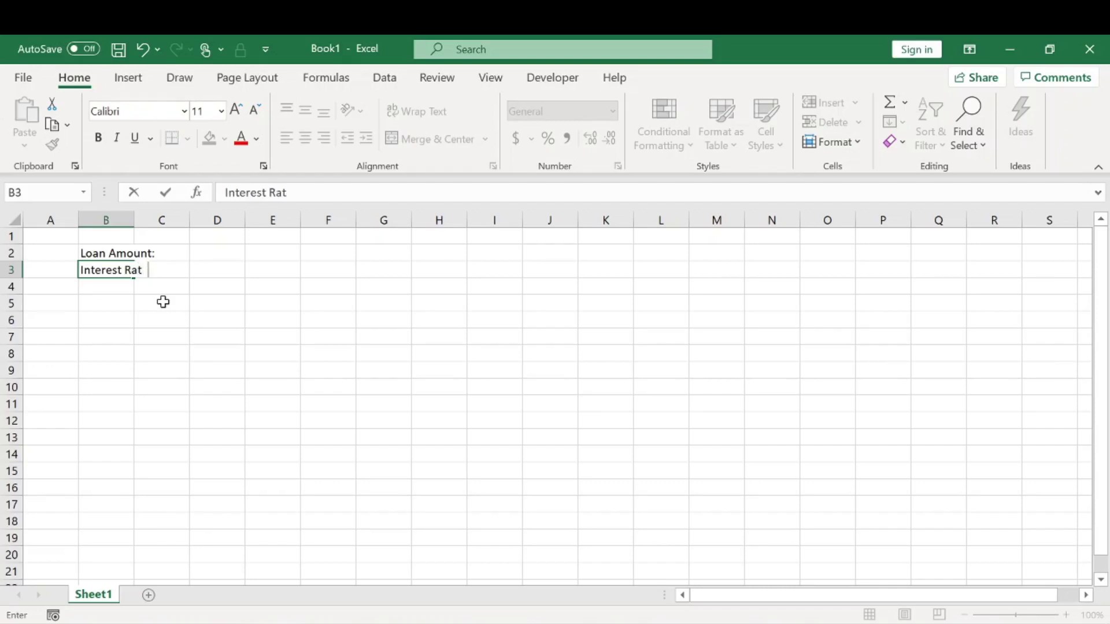
text(e:)
key(Return)
text(Y)
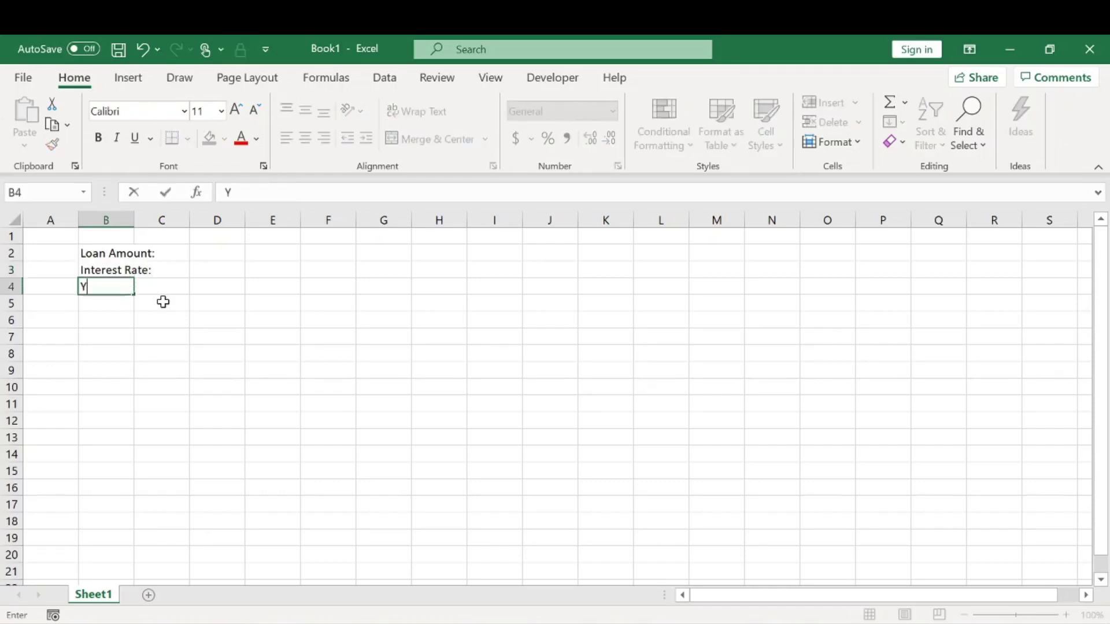
text(ears:)
key(Tab)
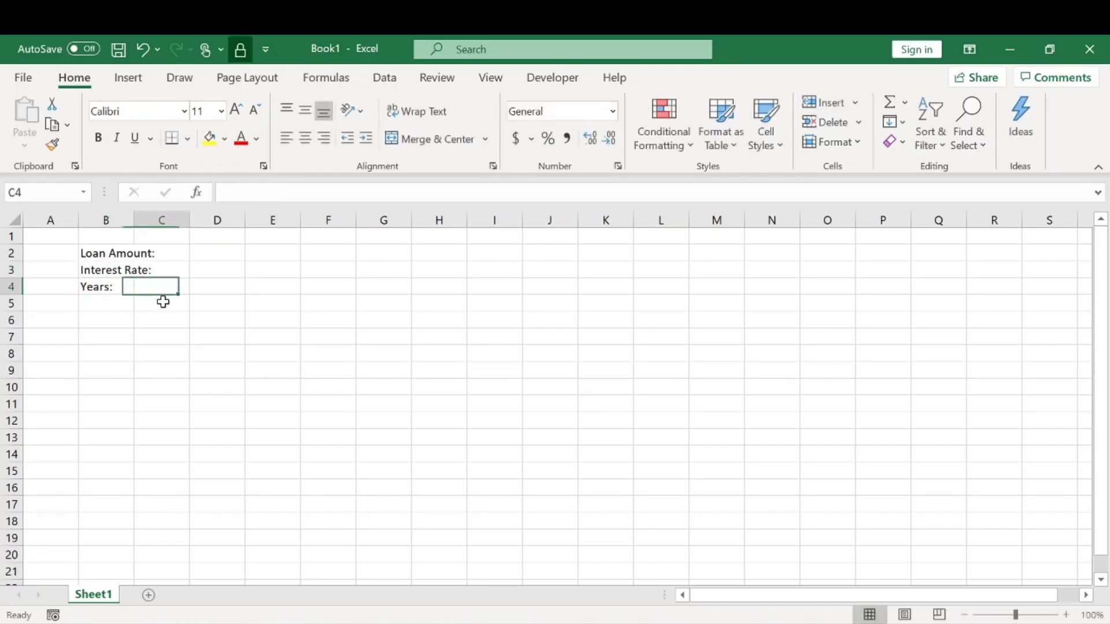
double_click(134, 220)
Enter the loan inputs 150000, 5.5% and 30 in C2:C4.
click(174, 251)
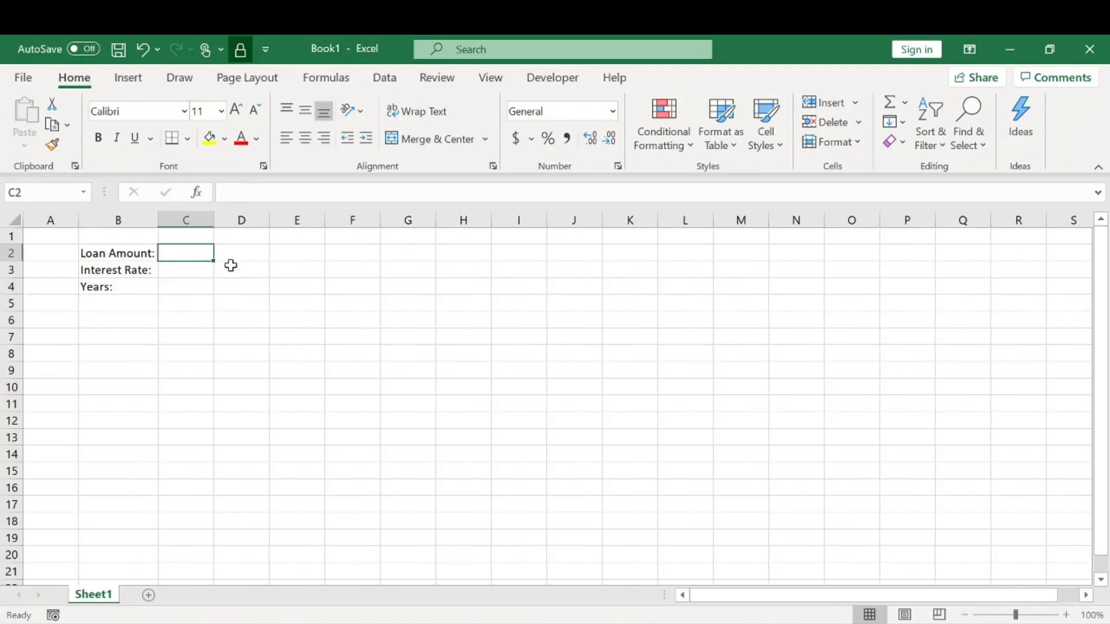
text(150000)
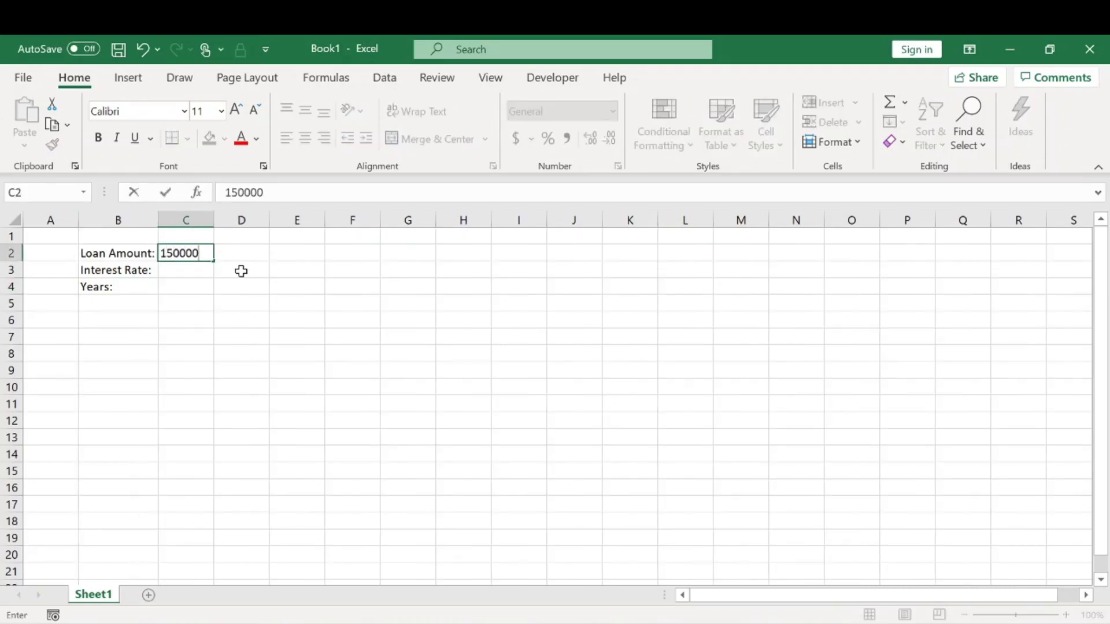
key(Return)
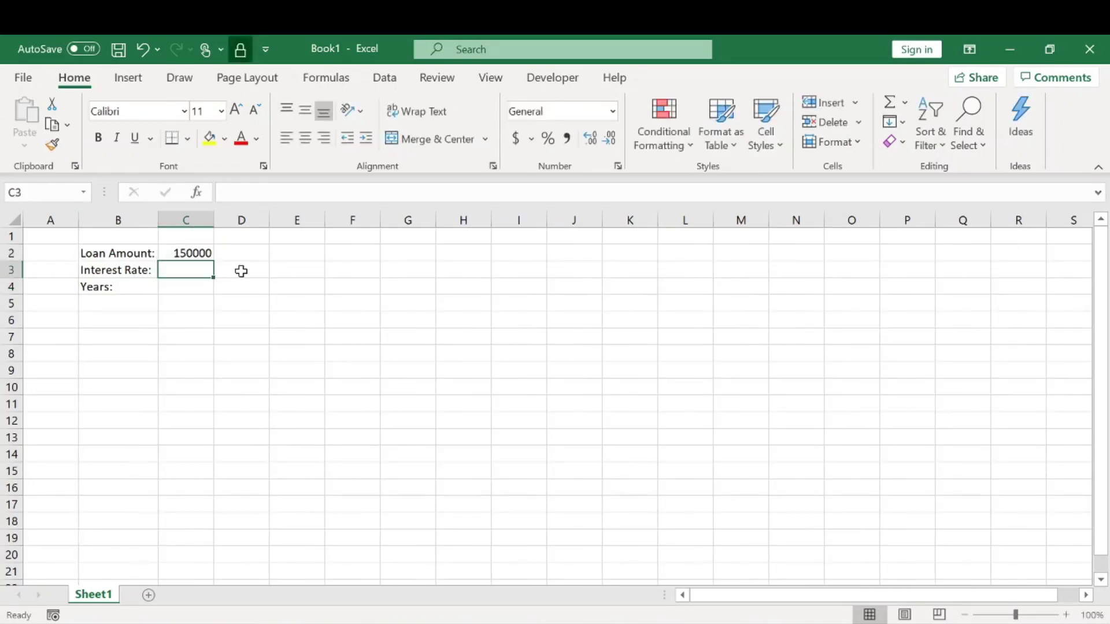
text(5.5%)
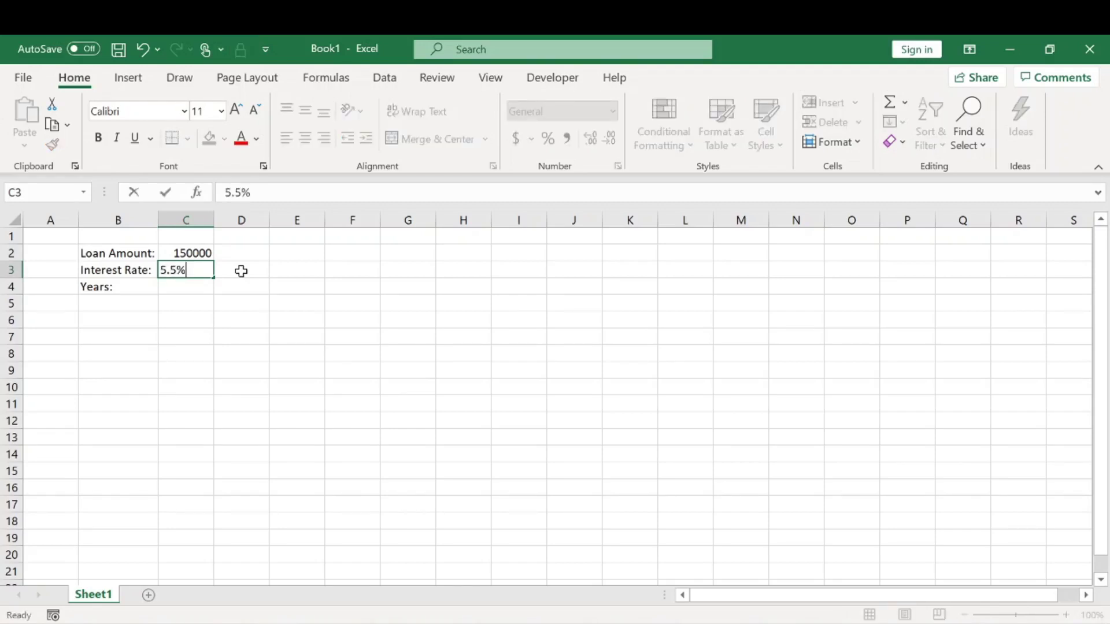
key(Return)
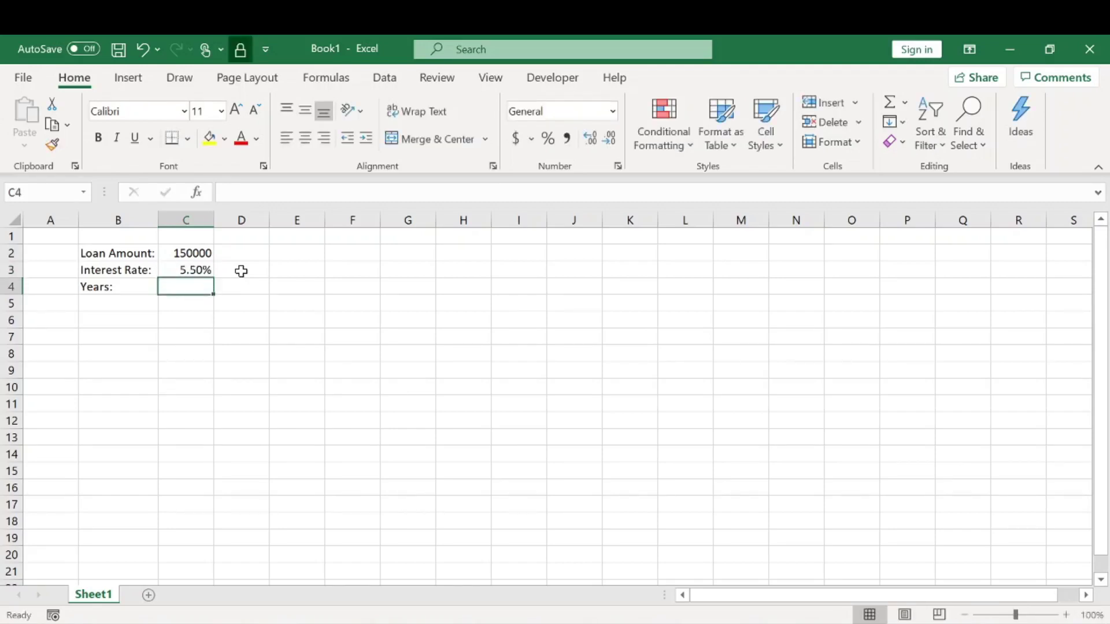
text(30)
key(Return)
Format the loan amount in C2 as Currency with no decimal places.
click(199, 251)
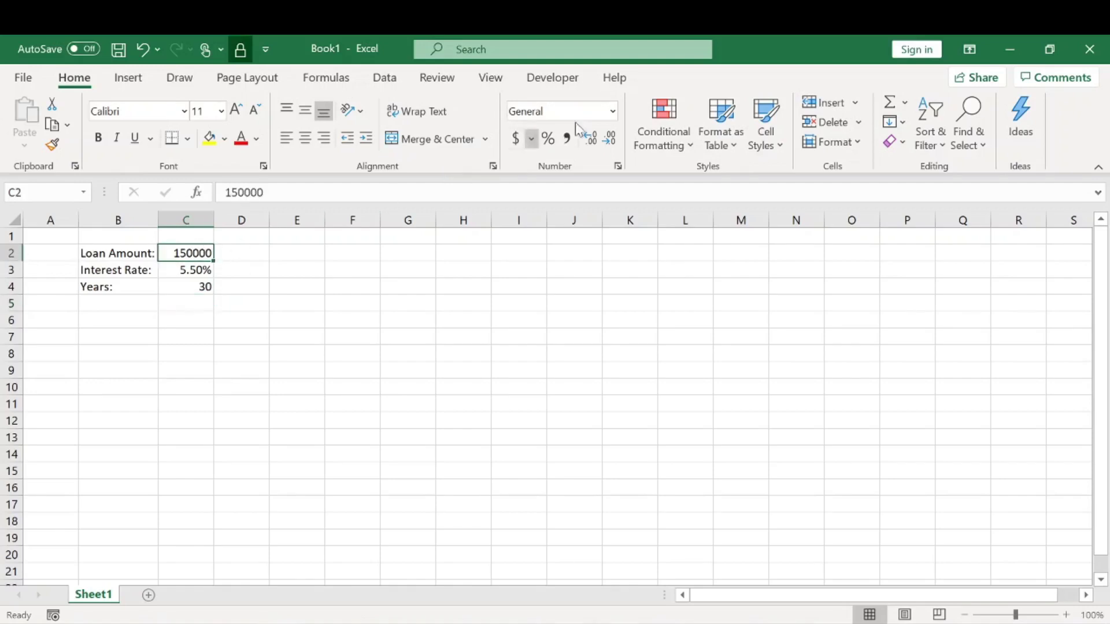
click(612, 110)
click(601, 230)
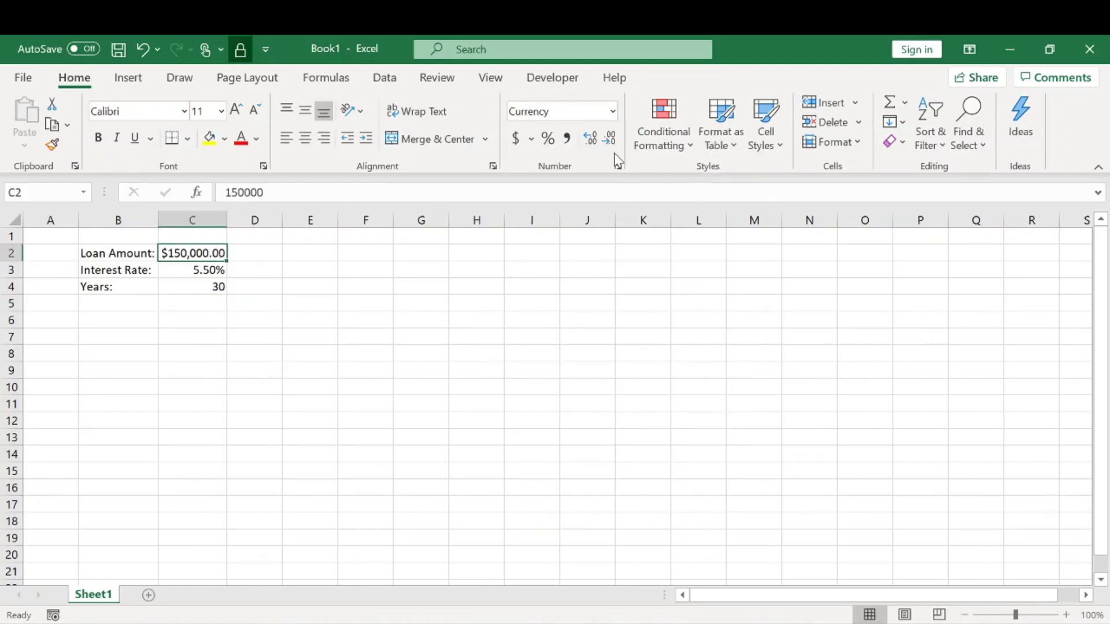
click(609, 139)
click(609, 139)
click(366, 303)
click(309, 254)
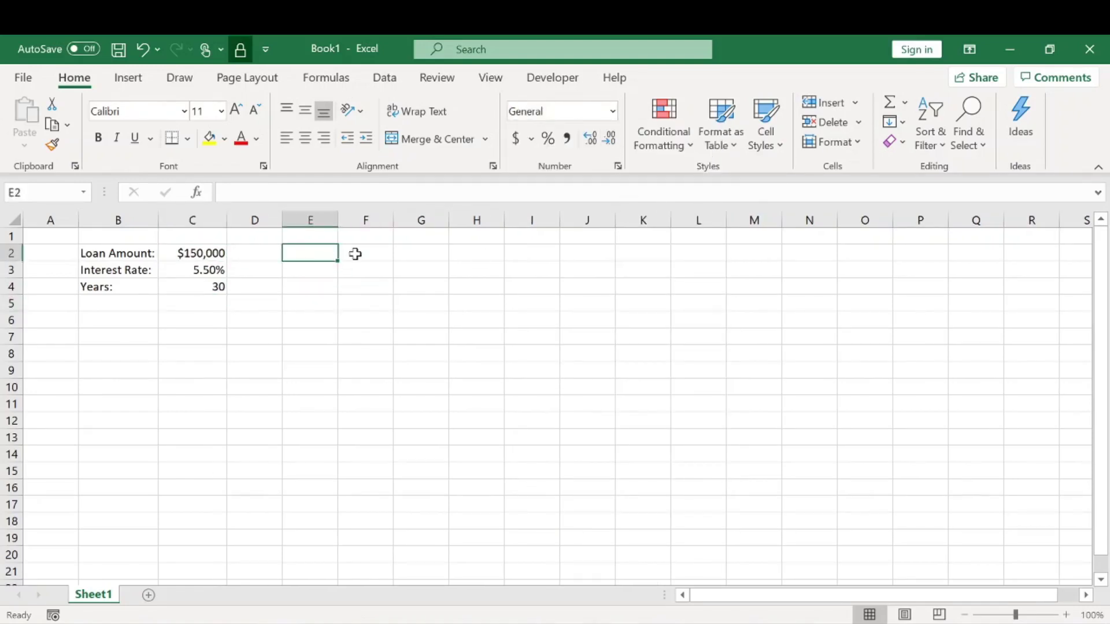
drag(225, 251, 208, 286)
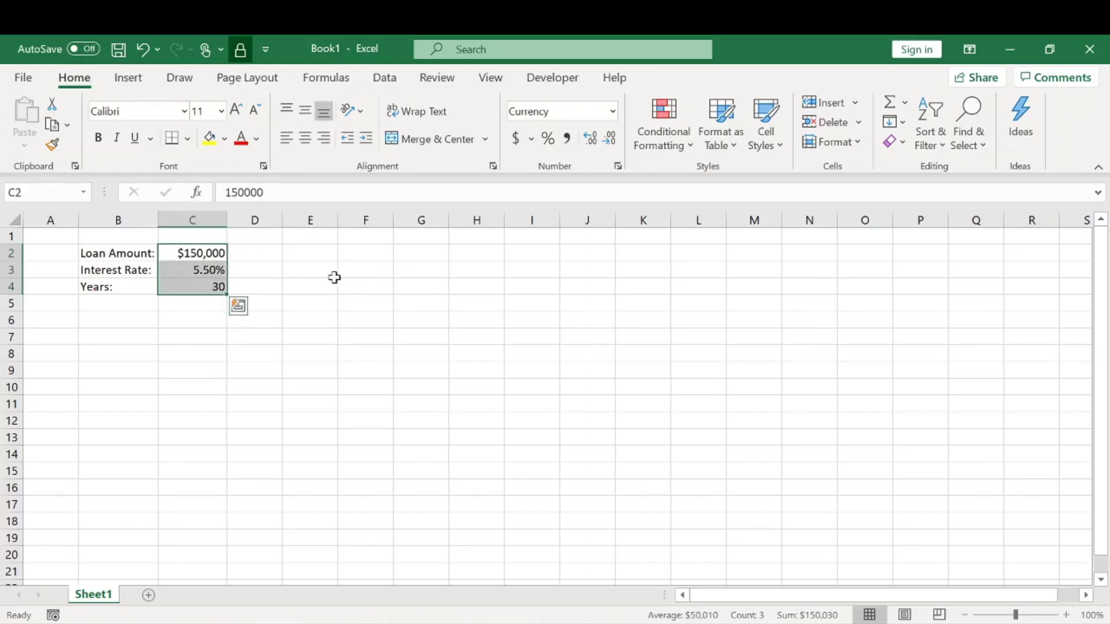
click(301, 250)
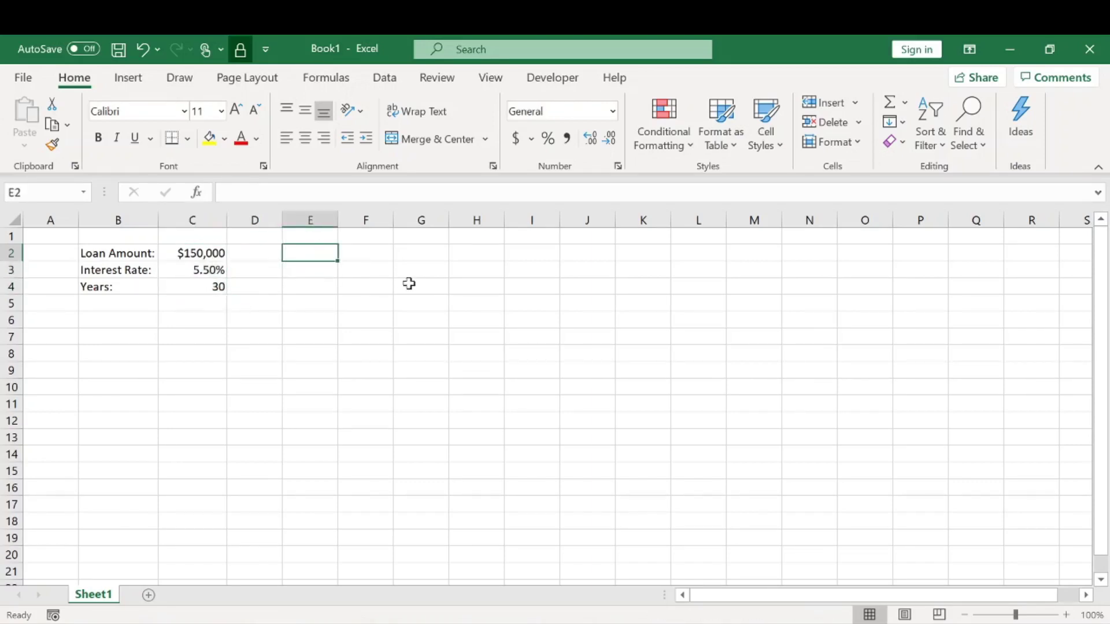
Type the labels PV, RATE and Nper down E2:E4.
text(PV)
key(Return)
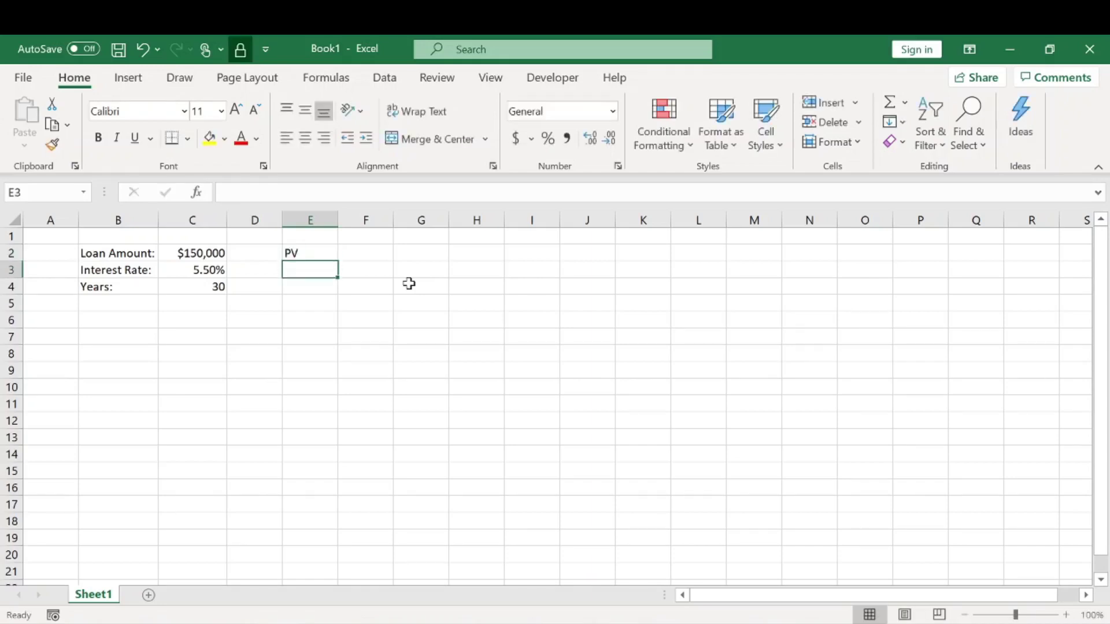
text(RAT)
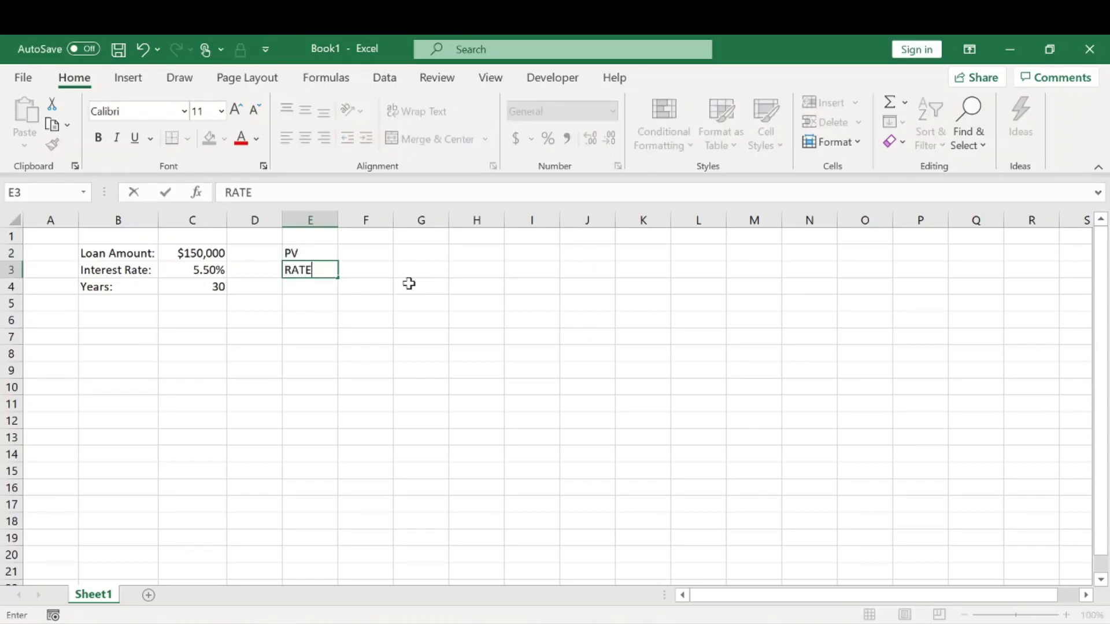
text(E)
key(Return)
text(N)
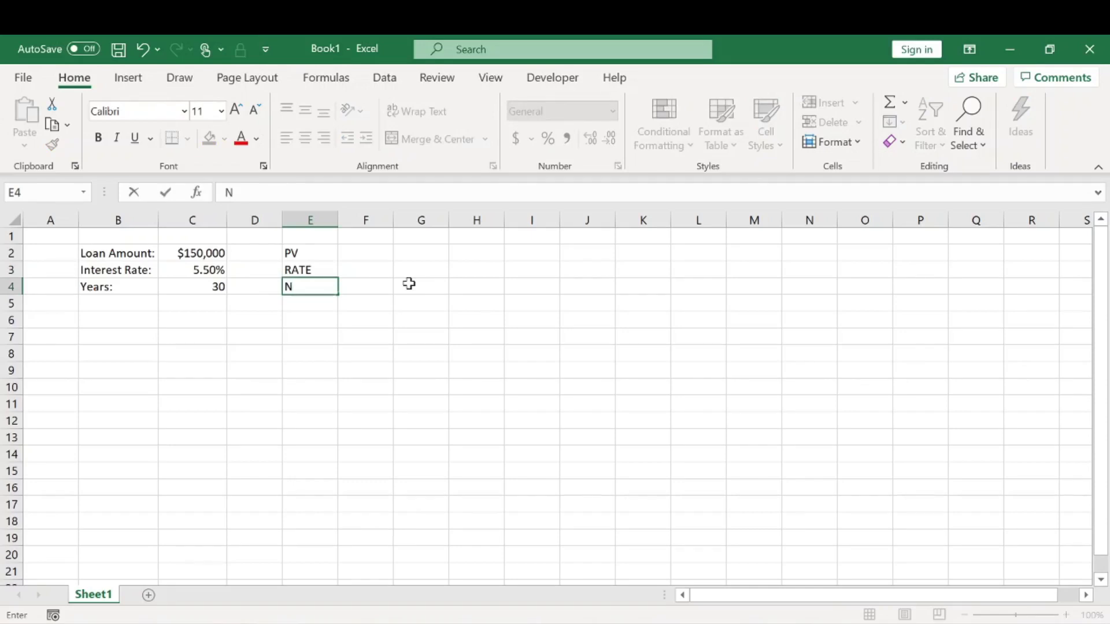
text(per)
key(Return)
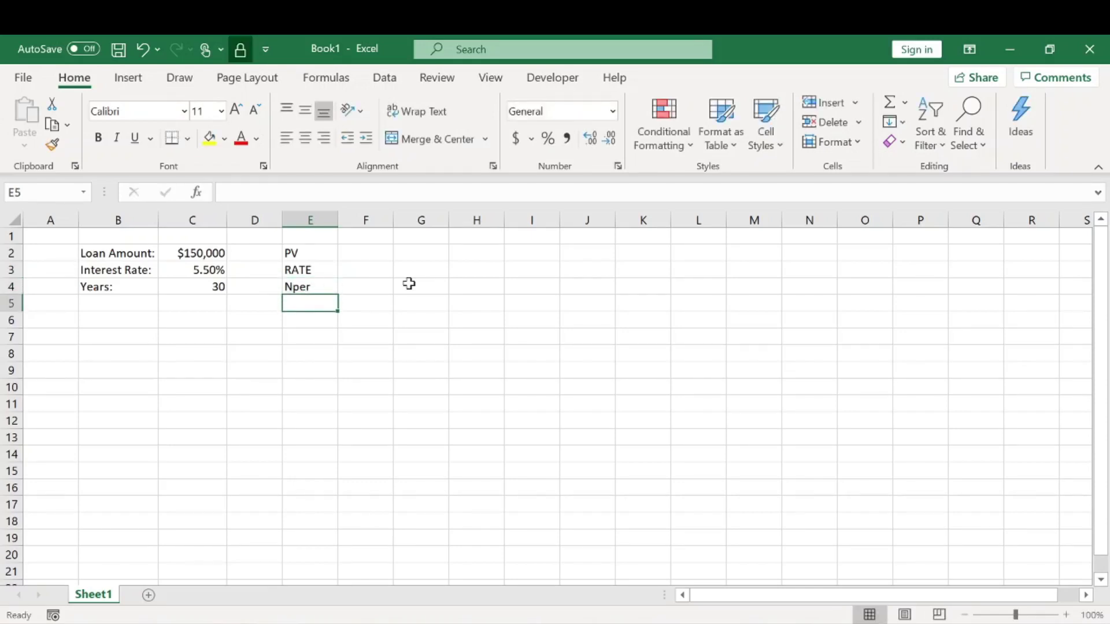
Add Monthly beside Nper in G4 and beside RATE in G3.
click(409, 283)
text(Mon)
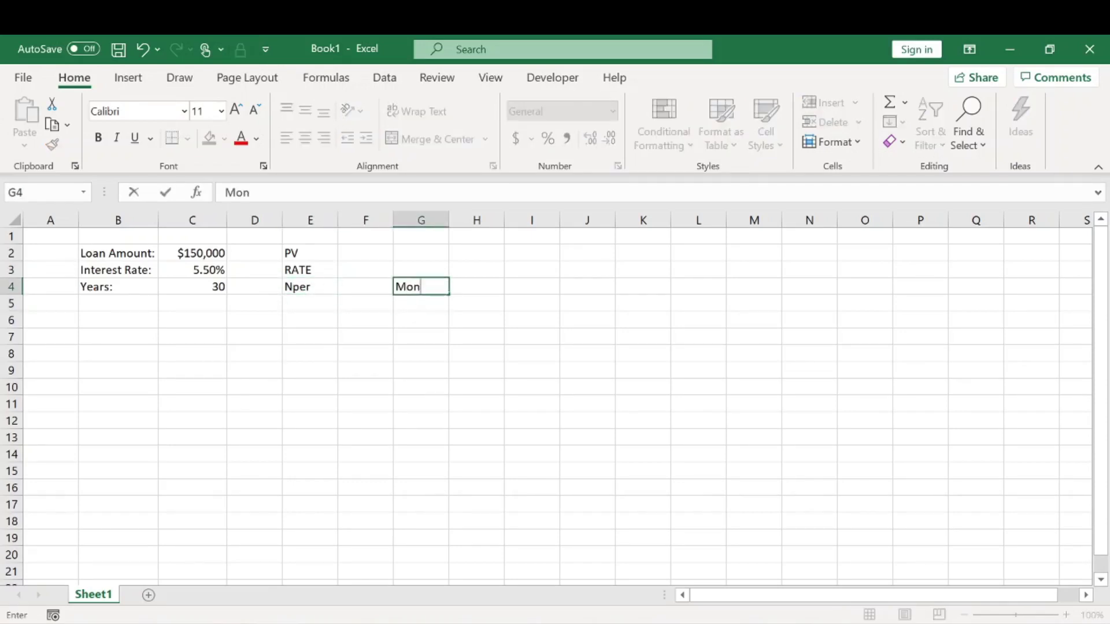
text(thly)
key(Return)
click(409, 283)
key(Up)
key(Up)
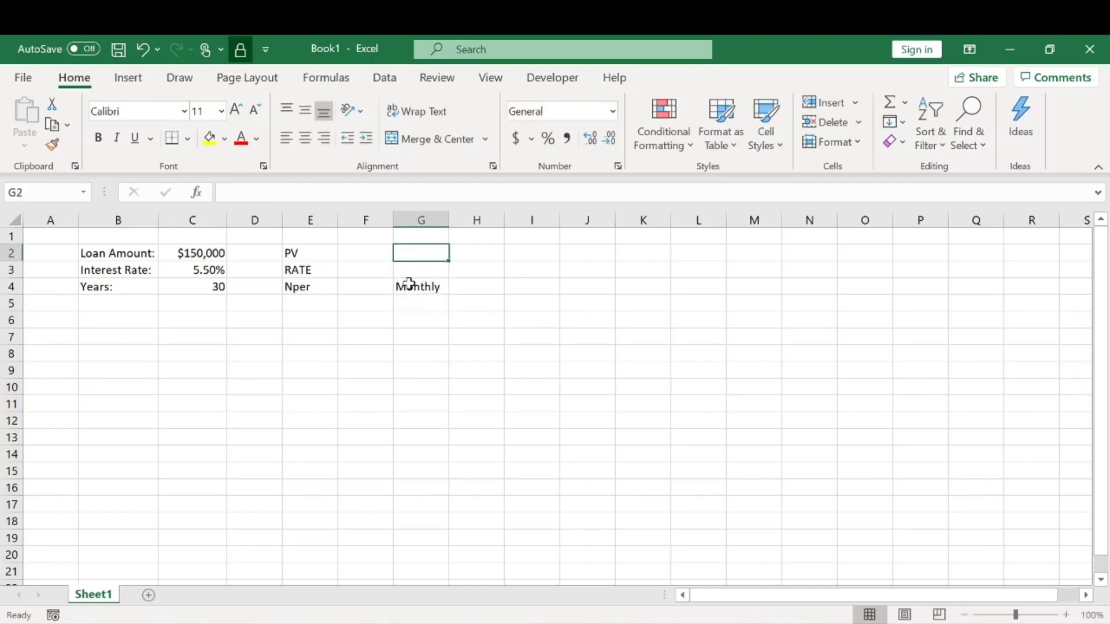
key(Down)
text(Monthly)
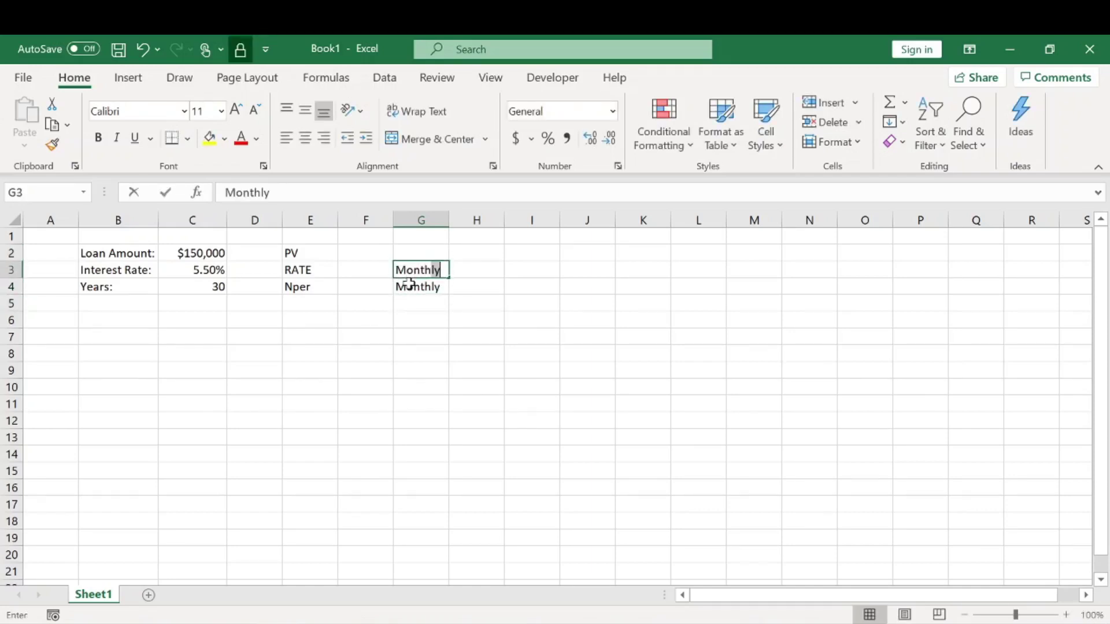
key(Return)
key(Down)
key(Left)
key(Left)
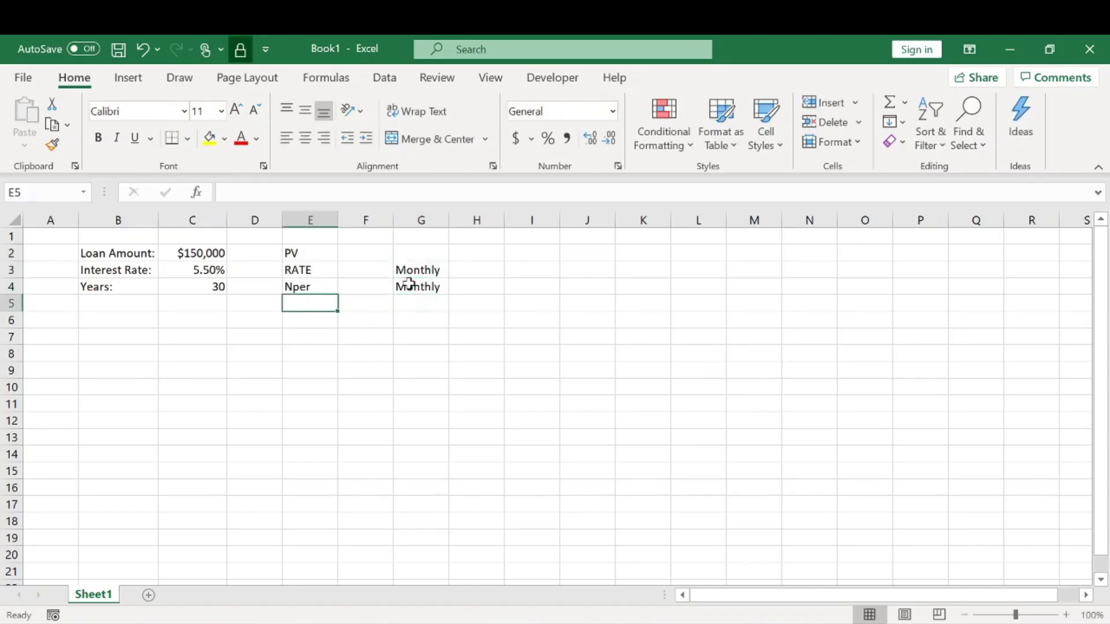
Add the PMT label in E5 with Monthly beside it.
text(PMT)
key(Right)
key(Right)
text(Mom)
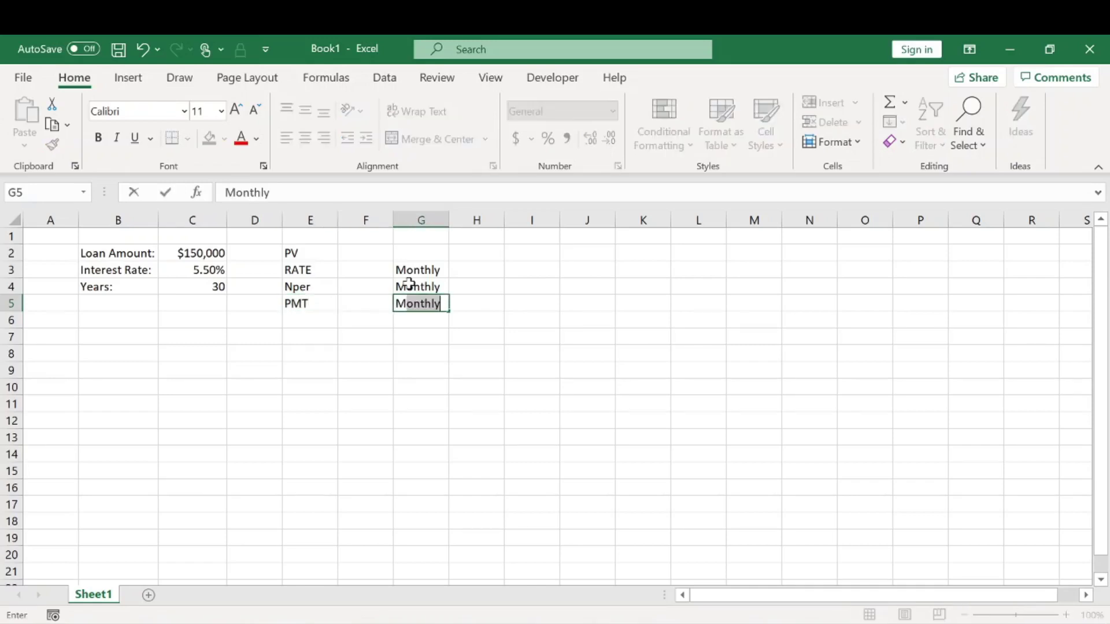
key(BackSpace)
text(n)
key(Return)
key(Left)
key(Up)
key(Up)
key(Up)
key(Up)
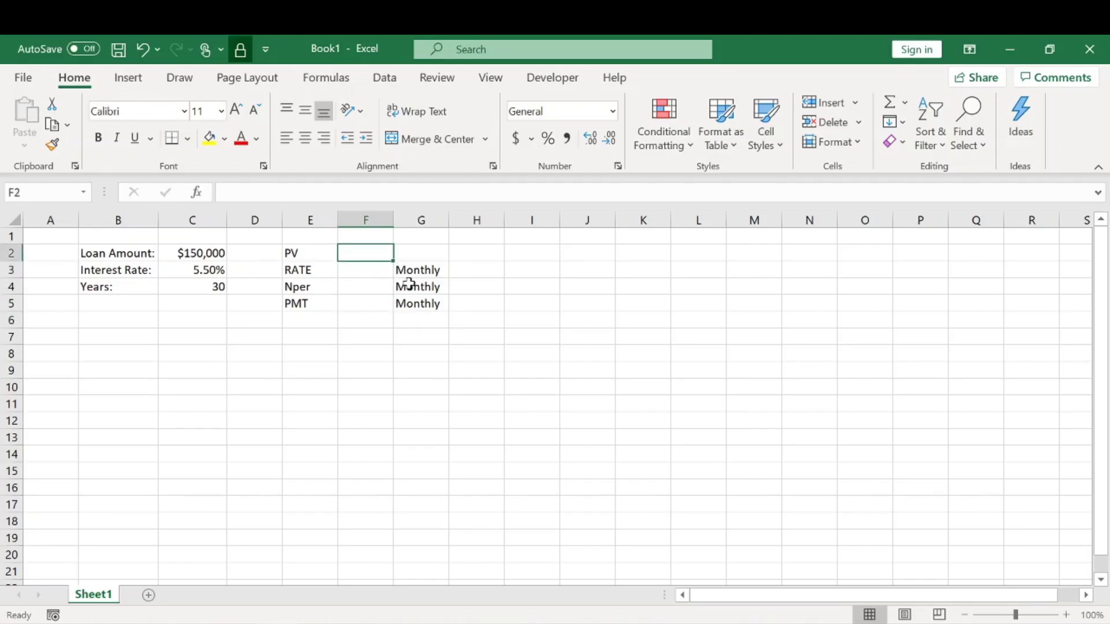
Link PV in F2 to the loan amount (=C2) and set RATE in F3 to =C3/12.
text(=)
key(Left)
key(Left)
key(Left)
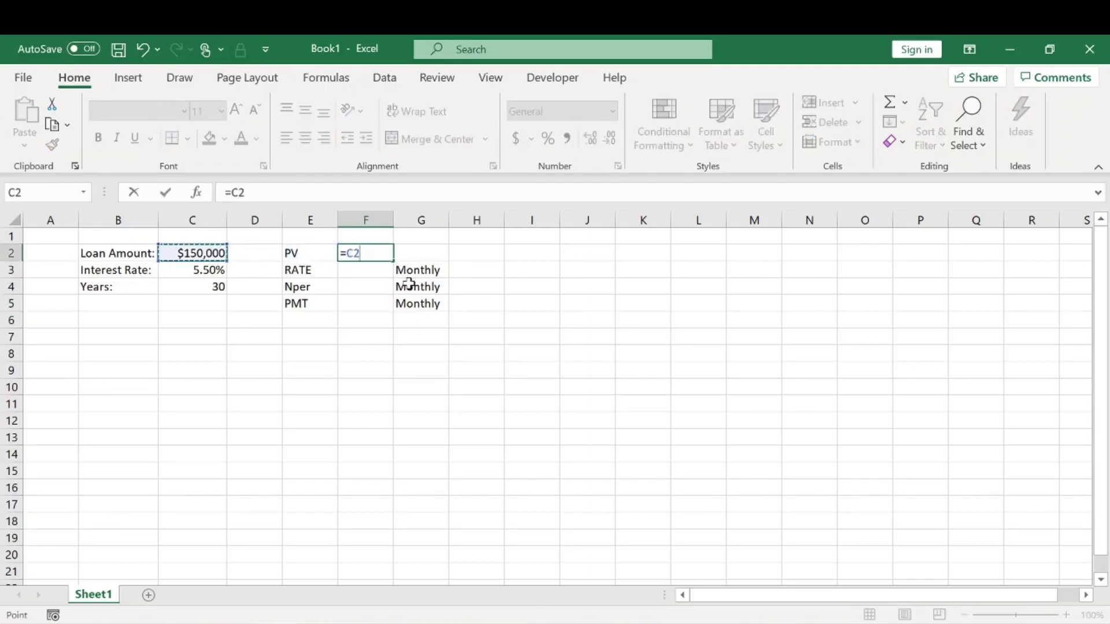
key(Return)
text(=)
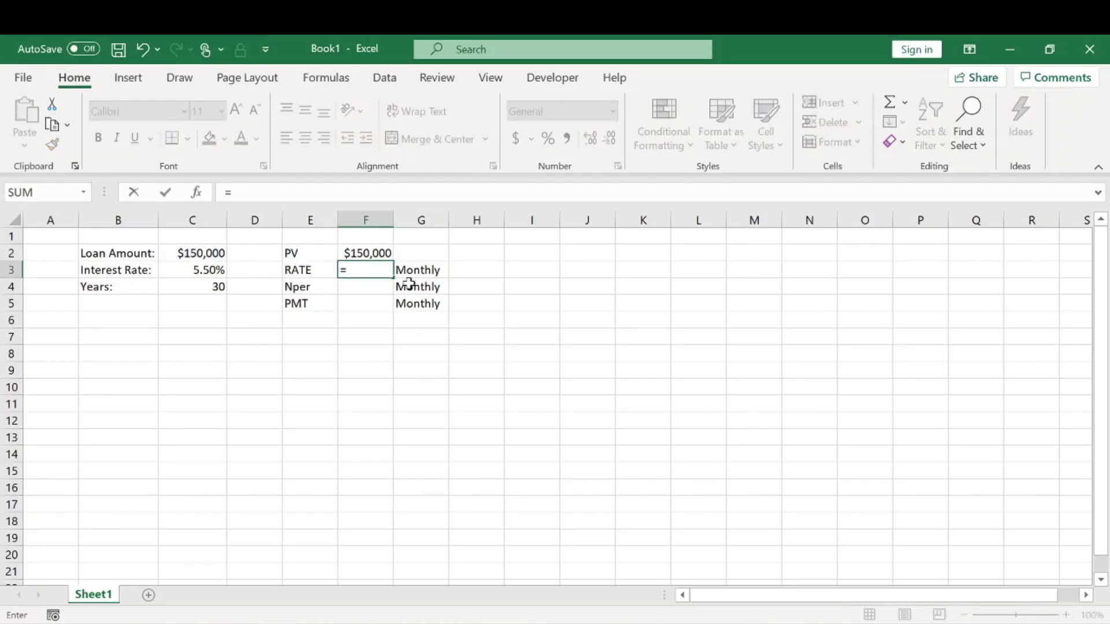
key(Left)
key(Left)
key(Left)
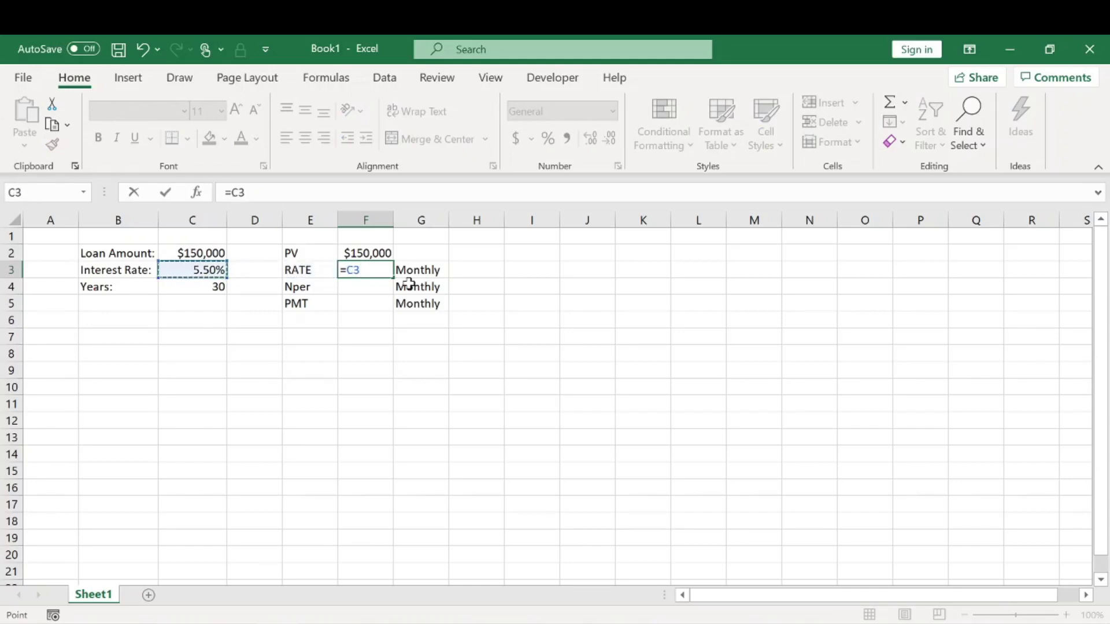
text(/12)
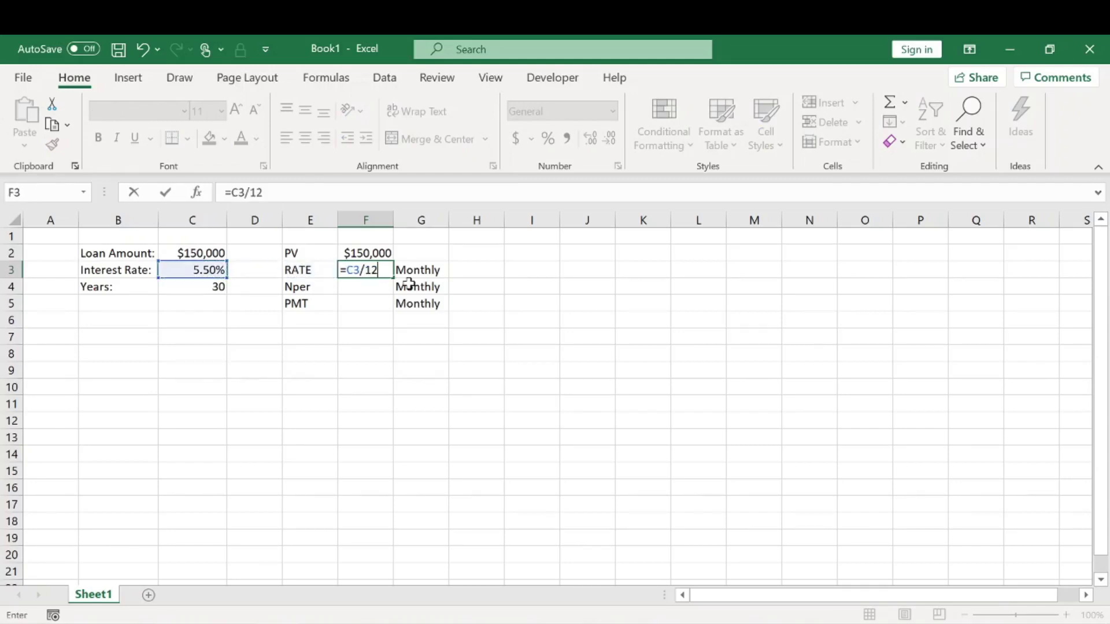
key(Return)
Set Nper in F4 to =C4*12, giving 360 payments.
text(=)
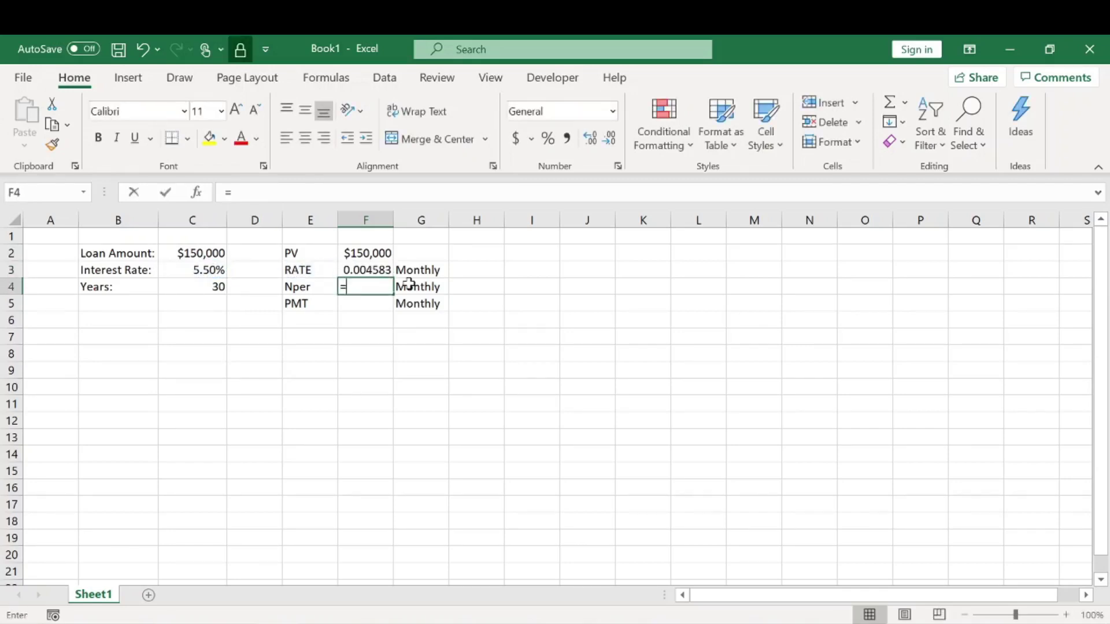
key(Left)
key(Left)
key(Left)
key(Left)
key(Right)
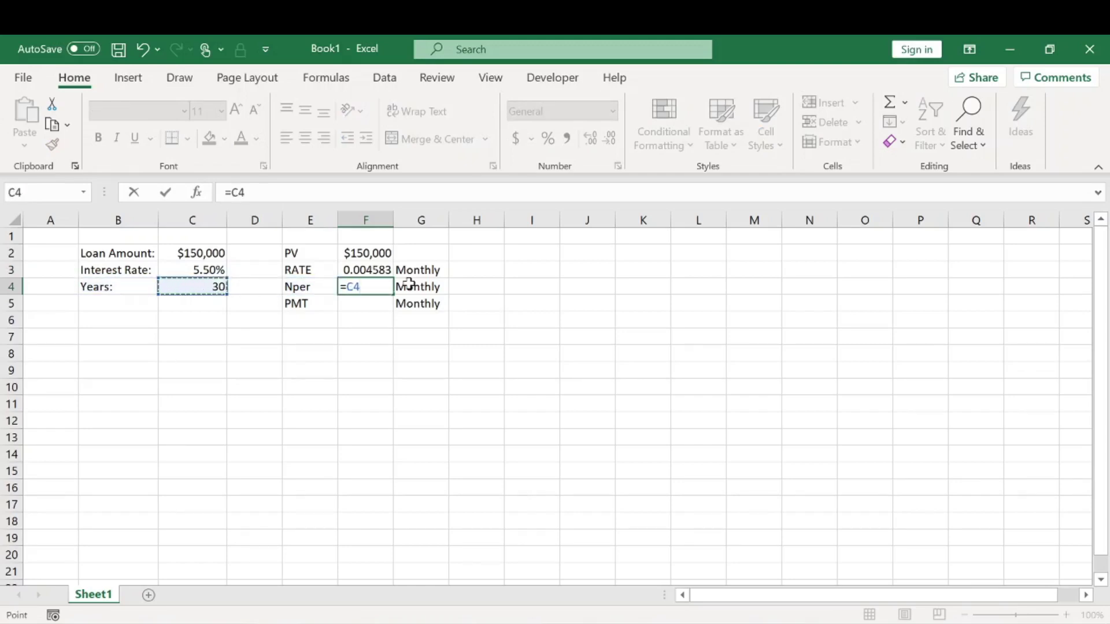
text(*12)
key(Return)
Format the monthly rate in F3 as a percentage with two decimals, showing 0.46%.
click(380, 267)
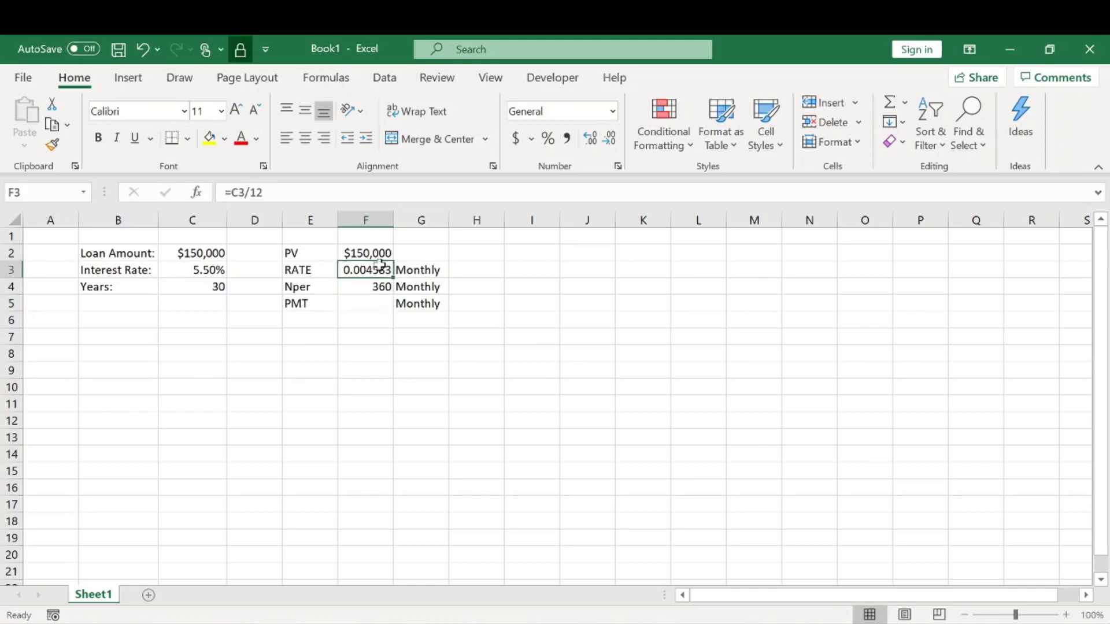
click(548, 138)
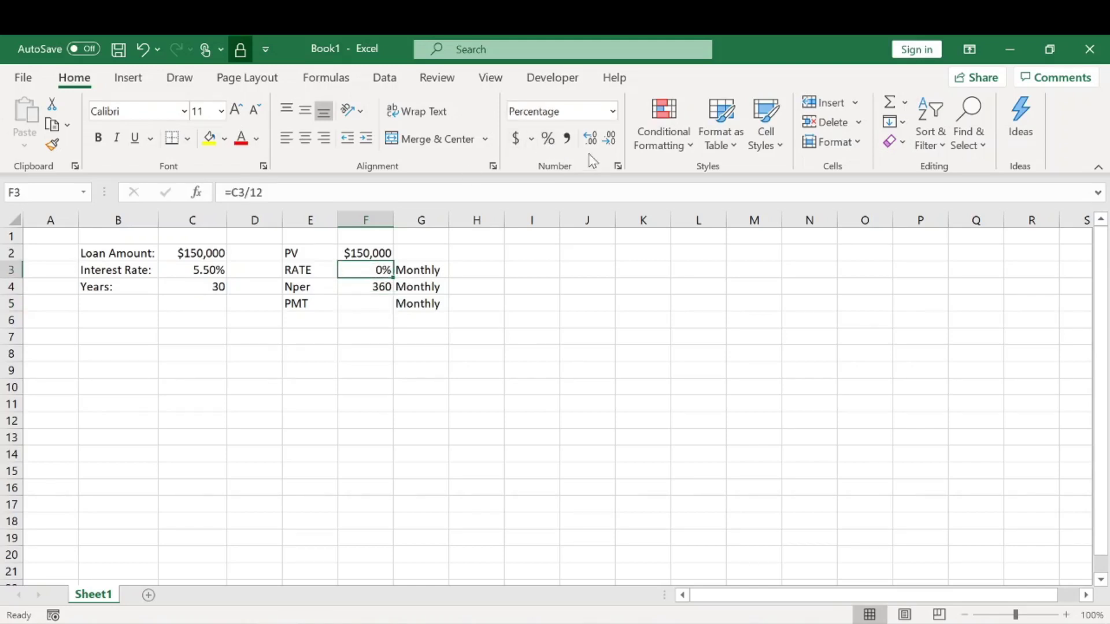
click(590, 138)
click(590, 139)
click(449, 338)
click(310, 322)
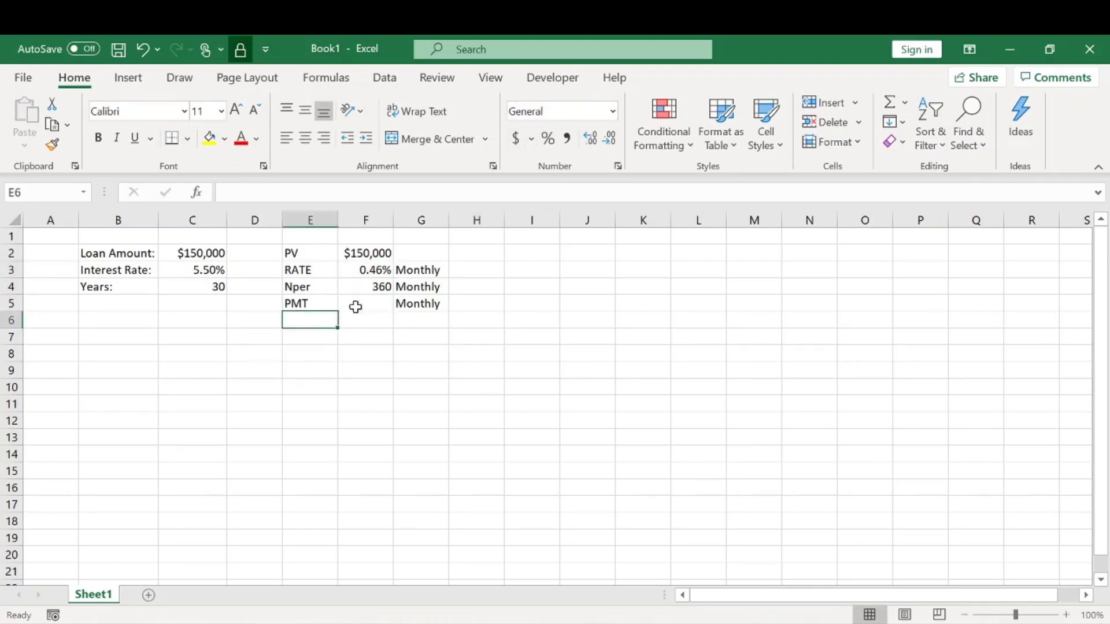
click(355, 307)
Enter =-PMT(F3,F4,F2) in F5 to get the $851.68 monthly payment.
text(=-)
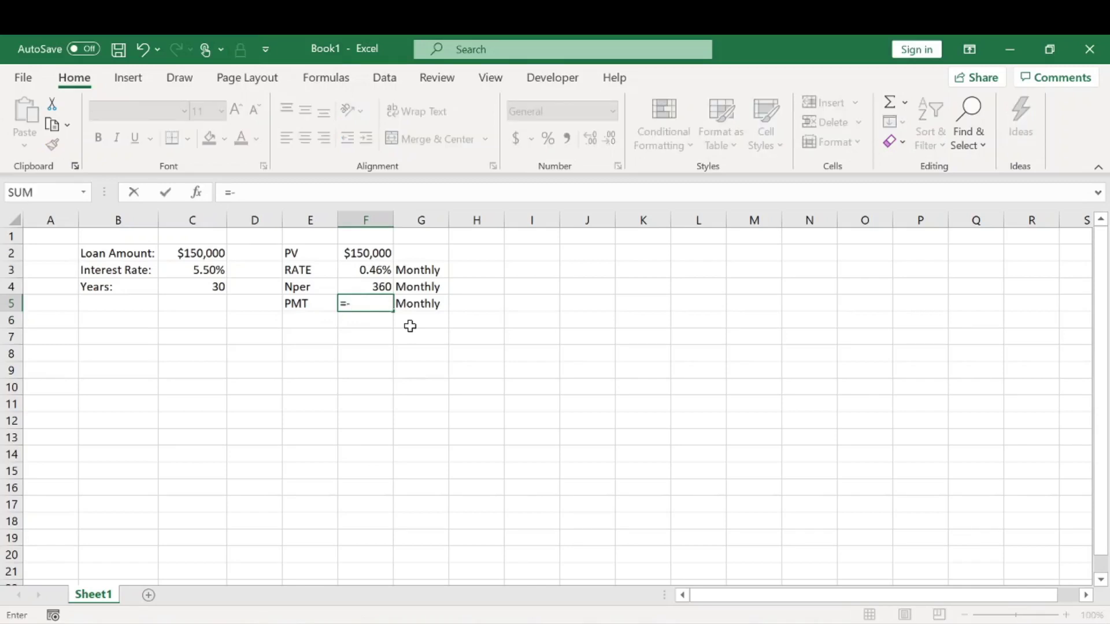
text(pmt)
key(Tab)
key(Up)
key(Up)
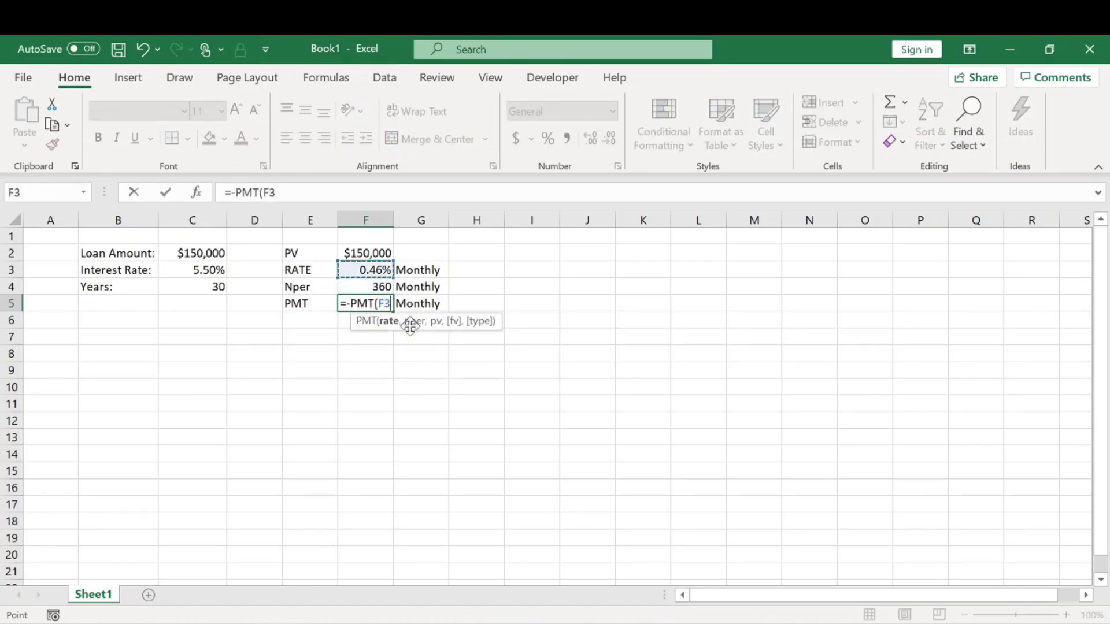
text(,)
key(Up)
text(,)
key(Up)
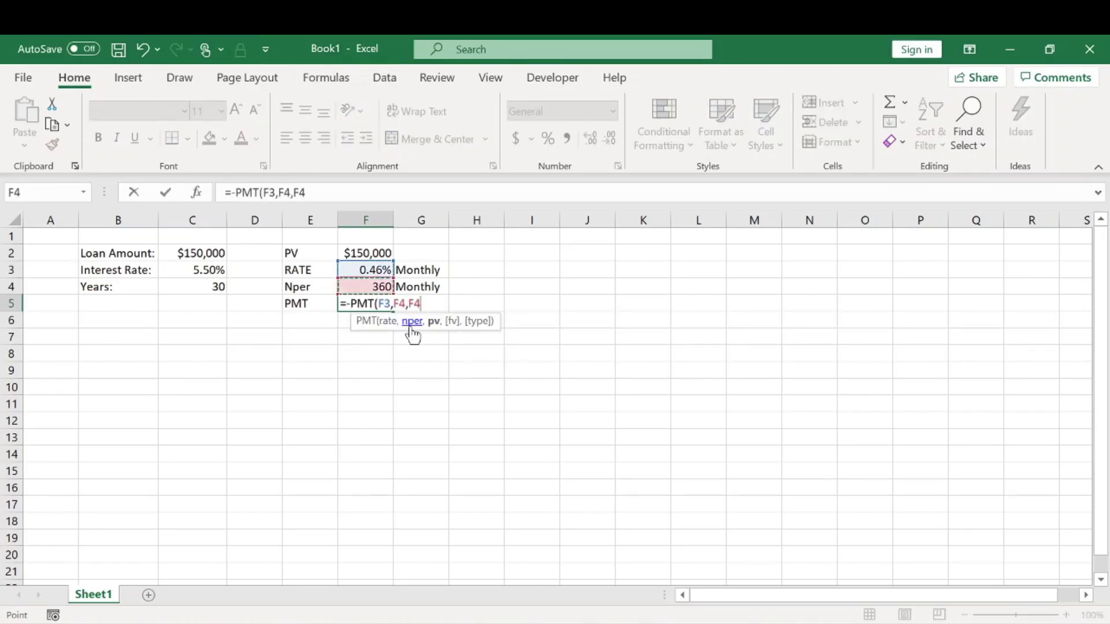
key(Up)
key(Return)
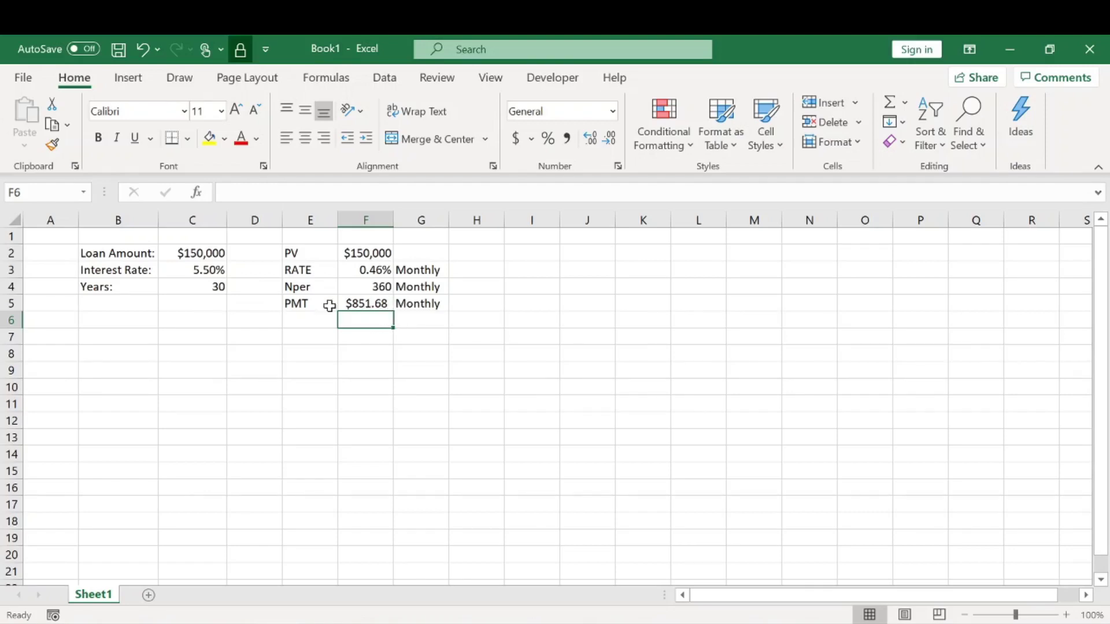
click(139, 337)
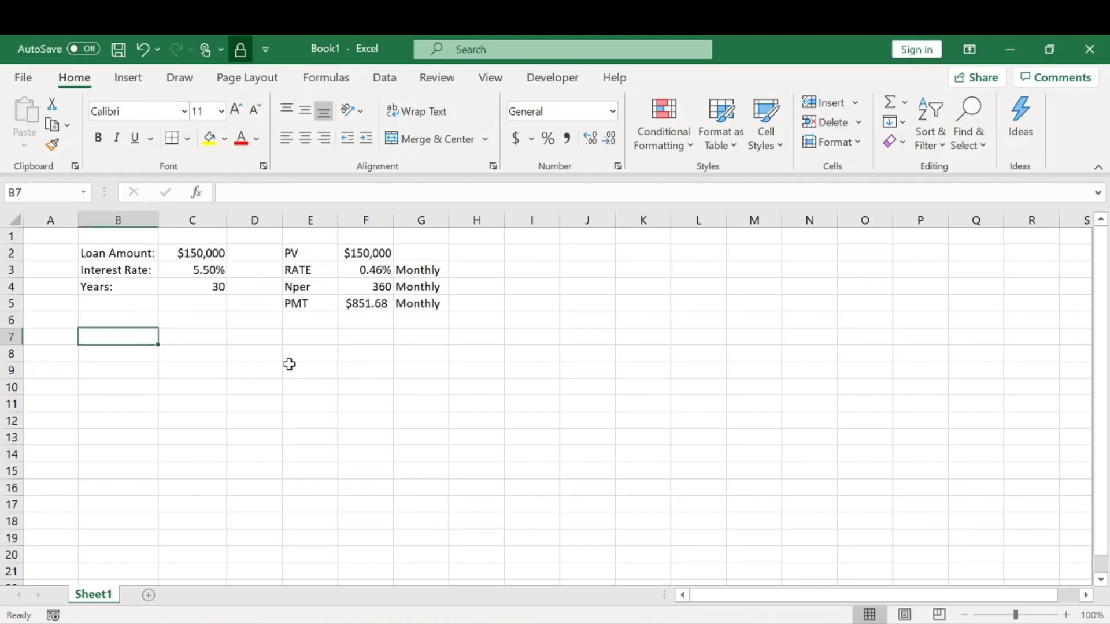
Type the schedule headers Periods, Payments and Interest across B7:D7.
text(P)
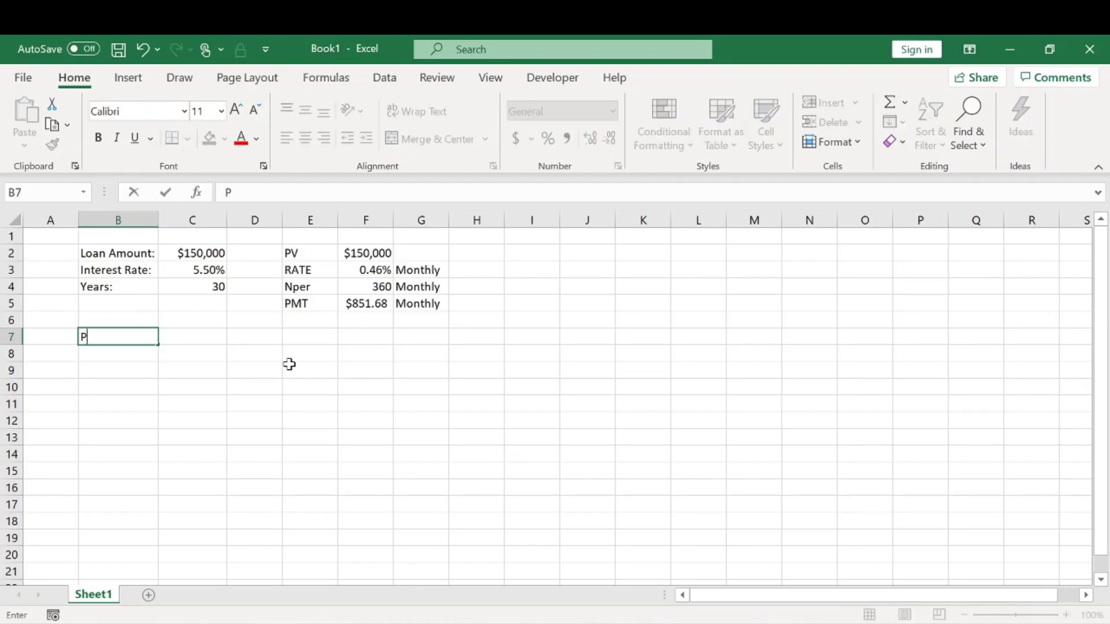
text(eriods)
key(Return)
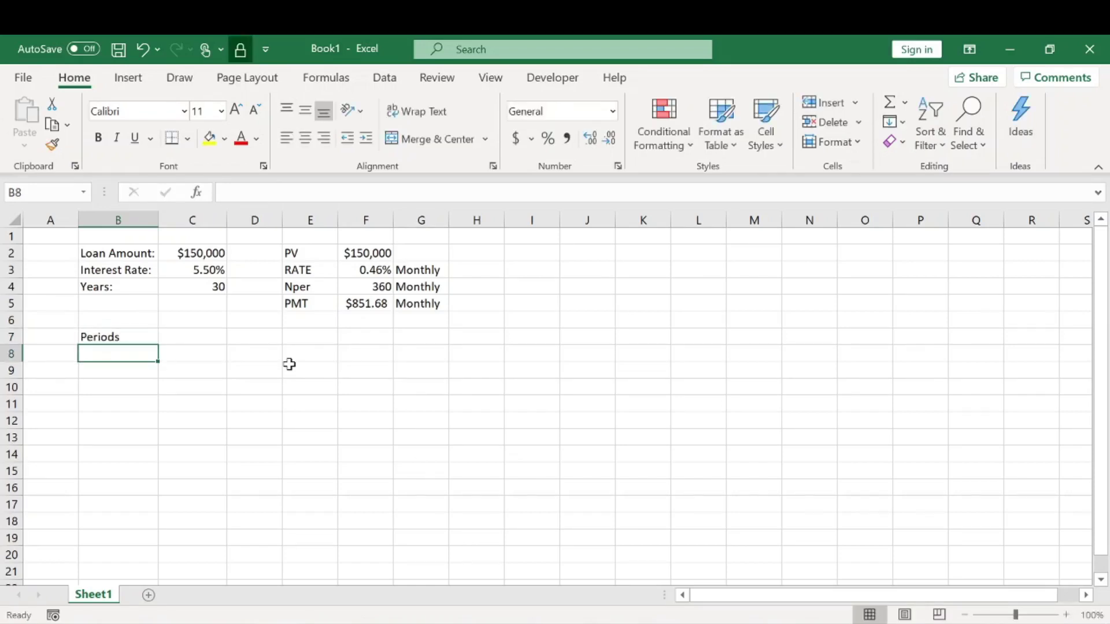
key(Up)
key(Right)
text(Payments)
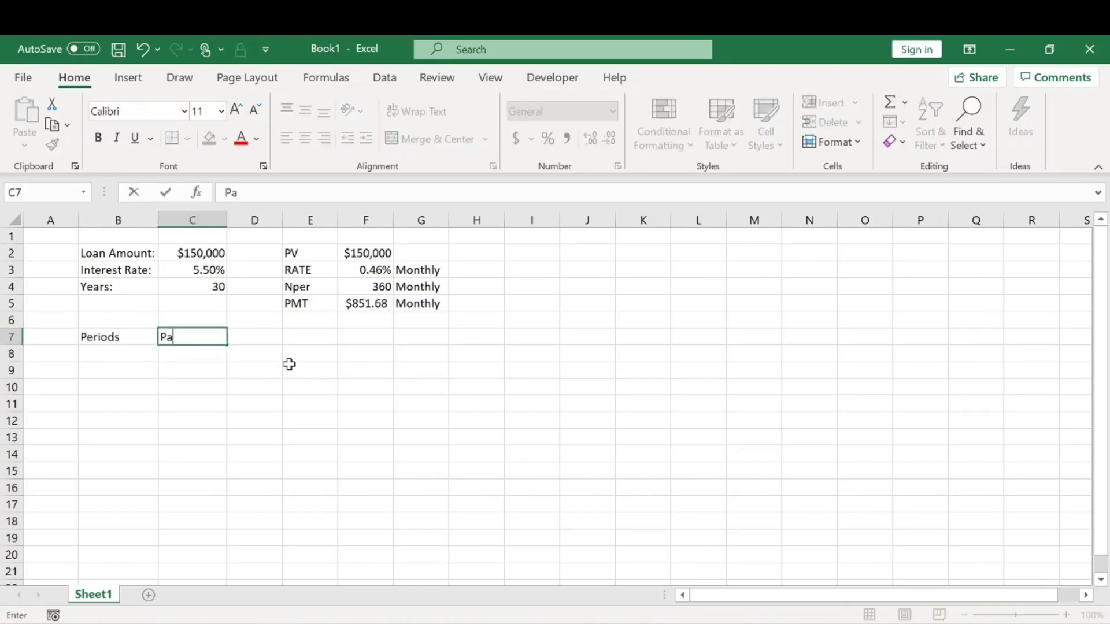
key(Return)
key(Up)
key(Right)
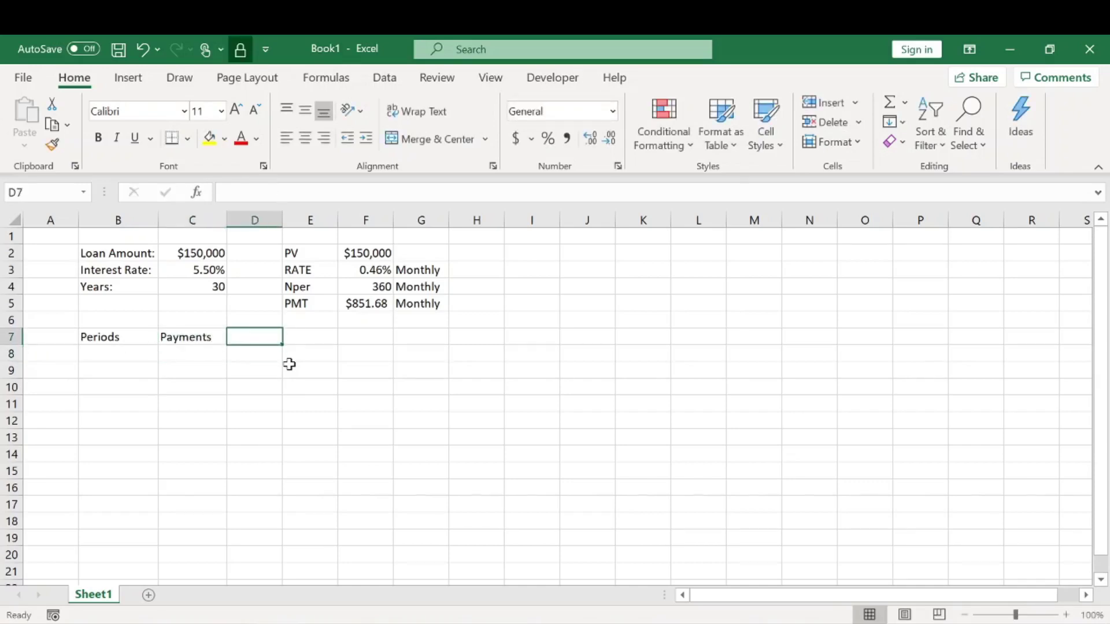
text(Int)
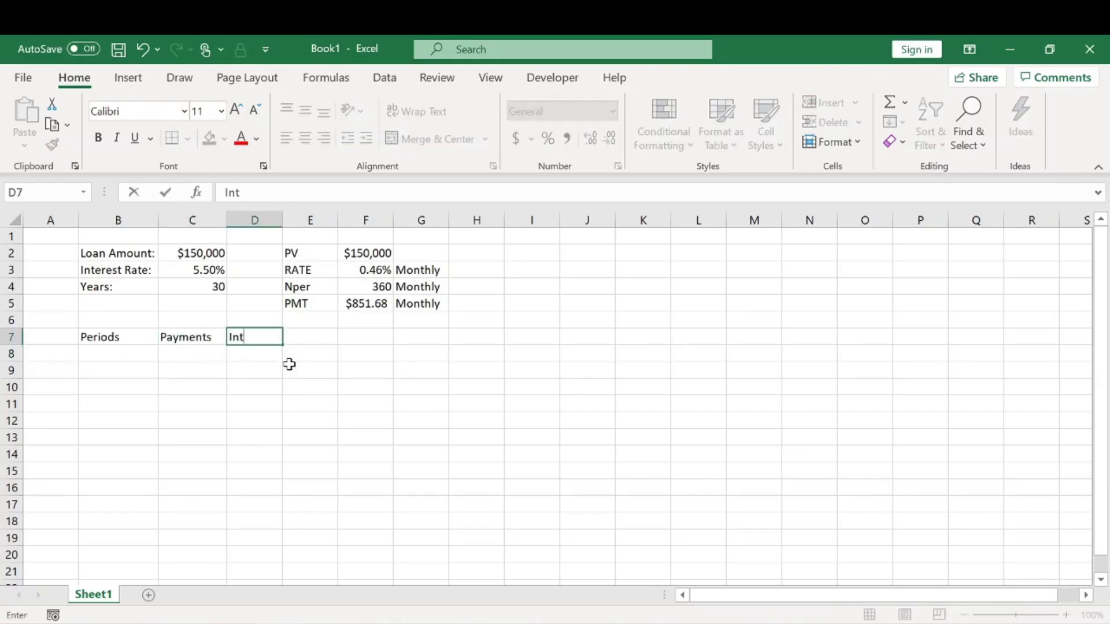
text(erest)
key(Return)
key(Up)
key(Right)
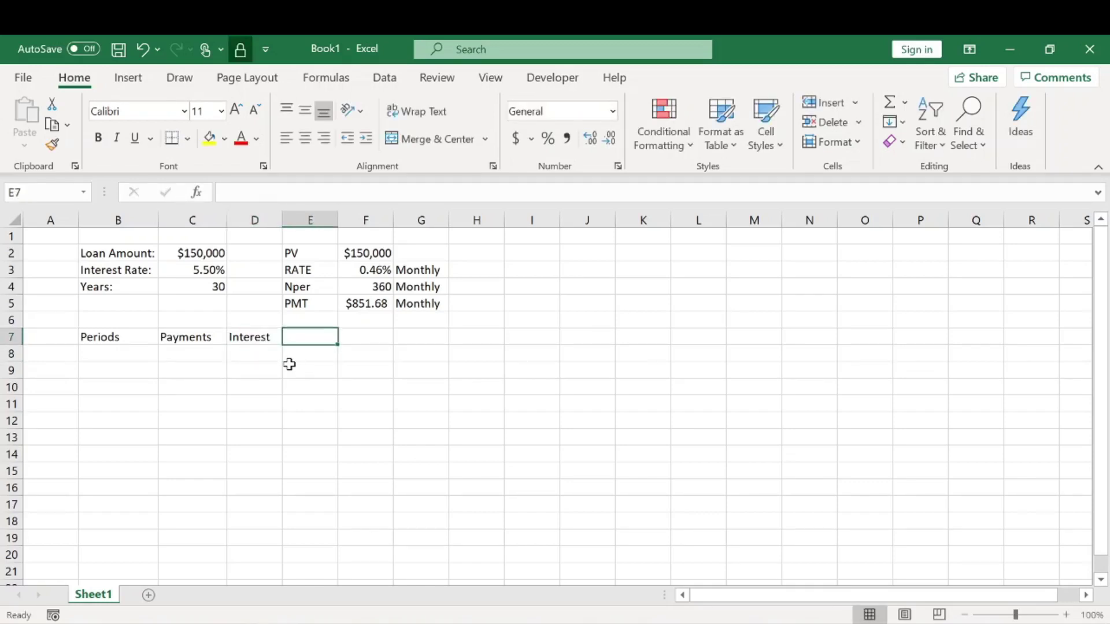
Add the headers Principle, Extra Payments and Loan Balance in E7:G7.
text(Principle)
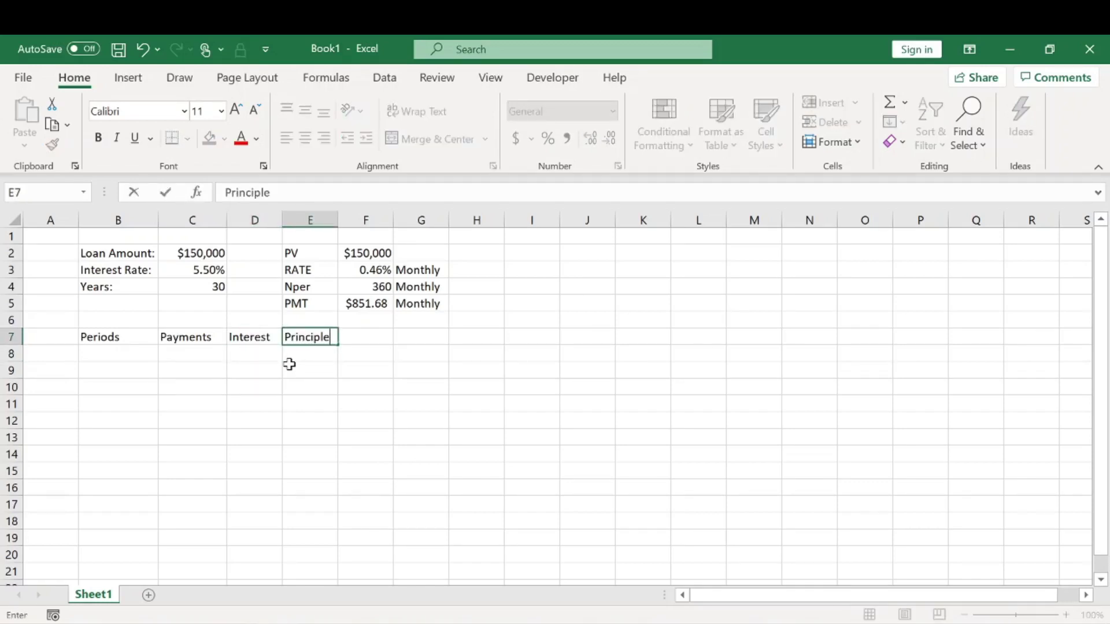
key(Return)
key(Up)
key(Right)
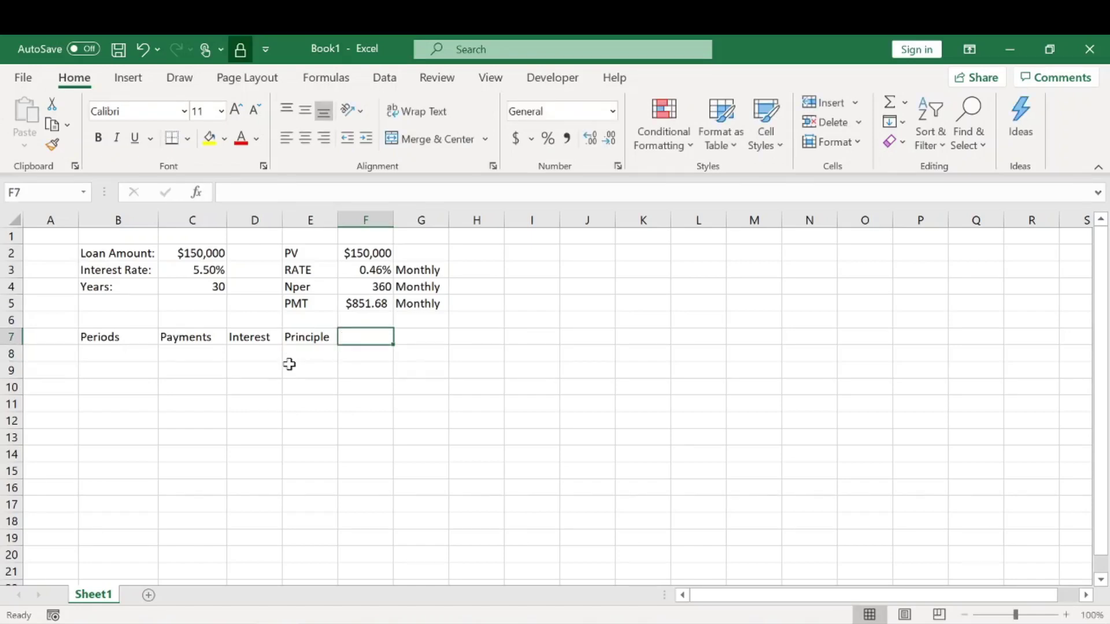
text(Extra P)
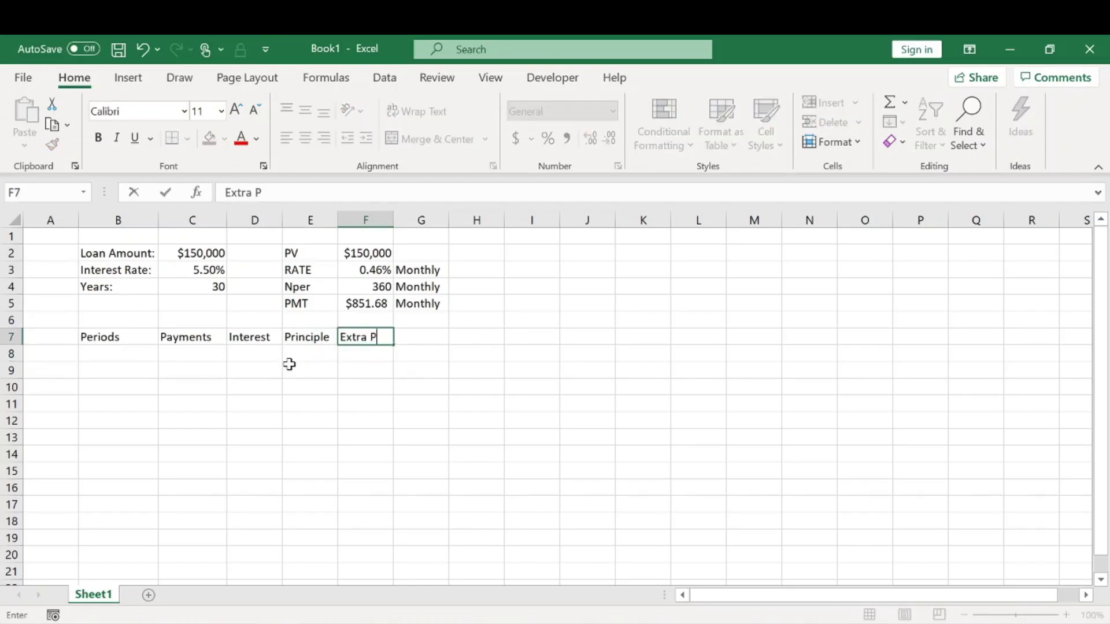
text(ayments)
key(Tab)
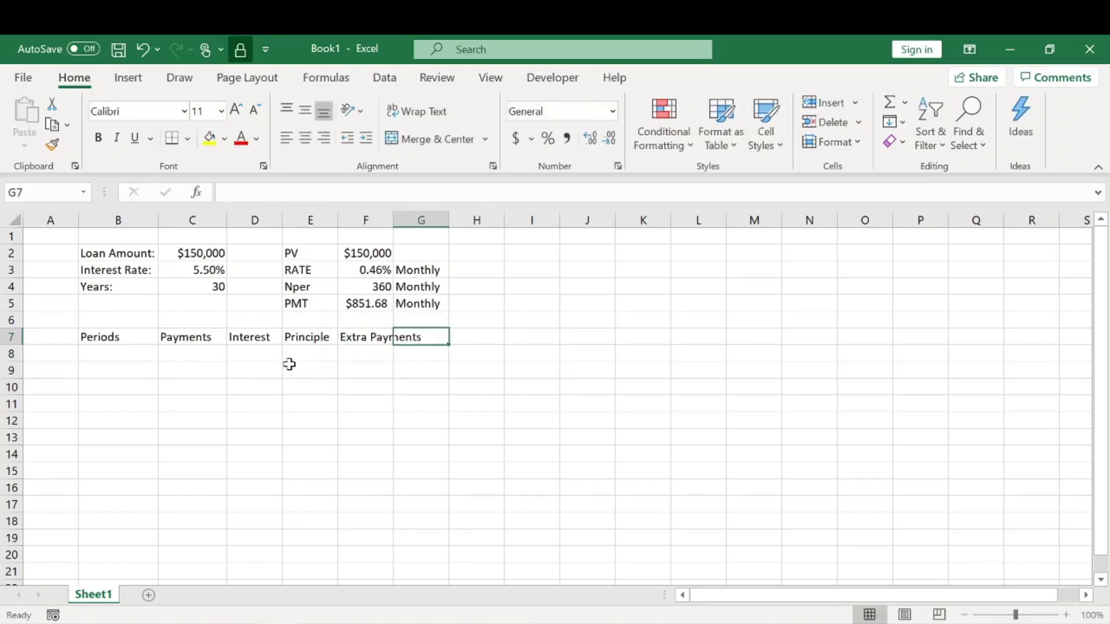
text(L)
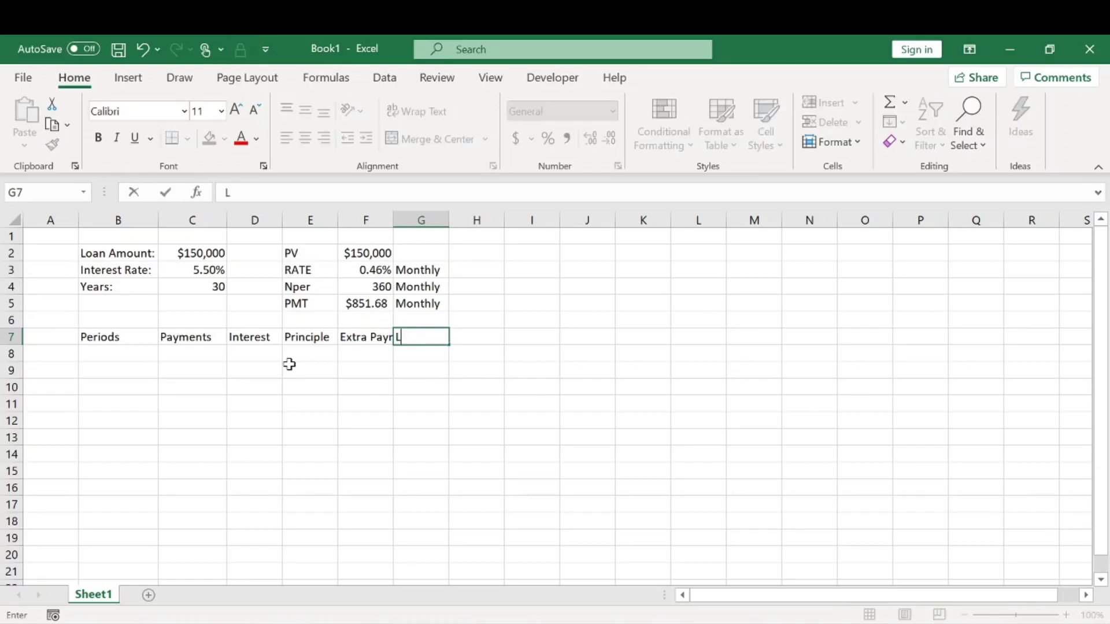
text(oan Balance)
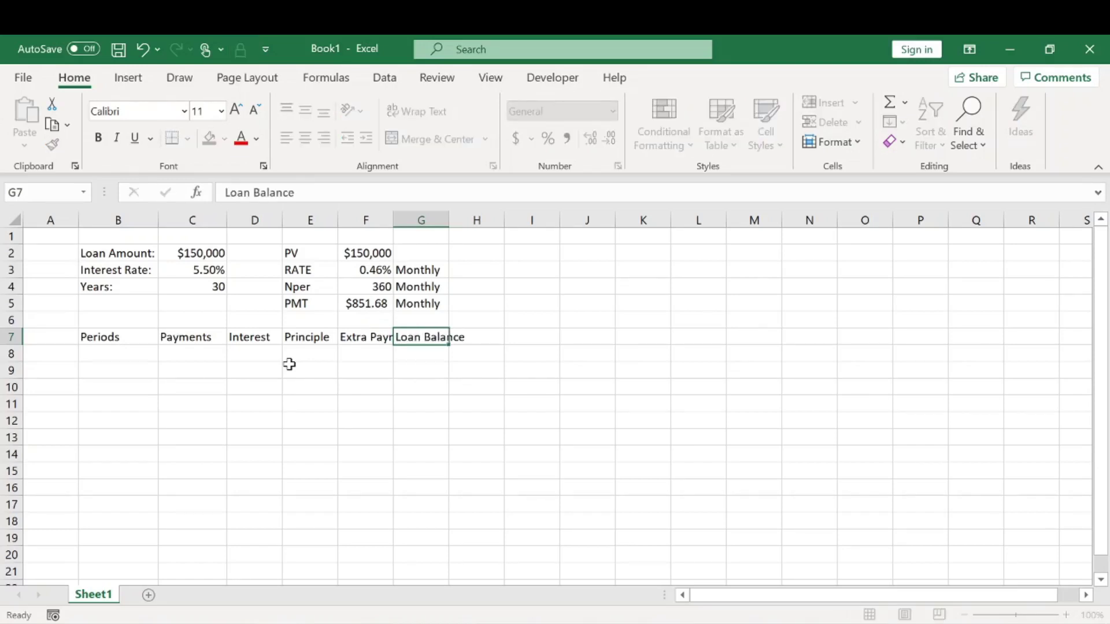
key(Return)
Widen columns B through G and center the table headers and contents.
drag(119, 220, 524, 220)
click(642, 338)
drag(128, 338, 562, 333)
key(ctrl+shift+Down)
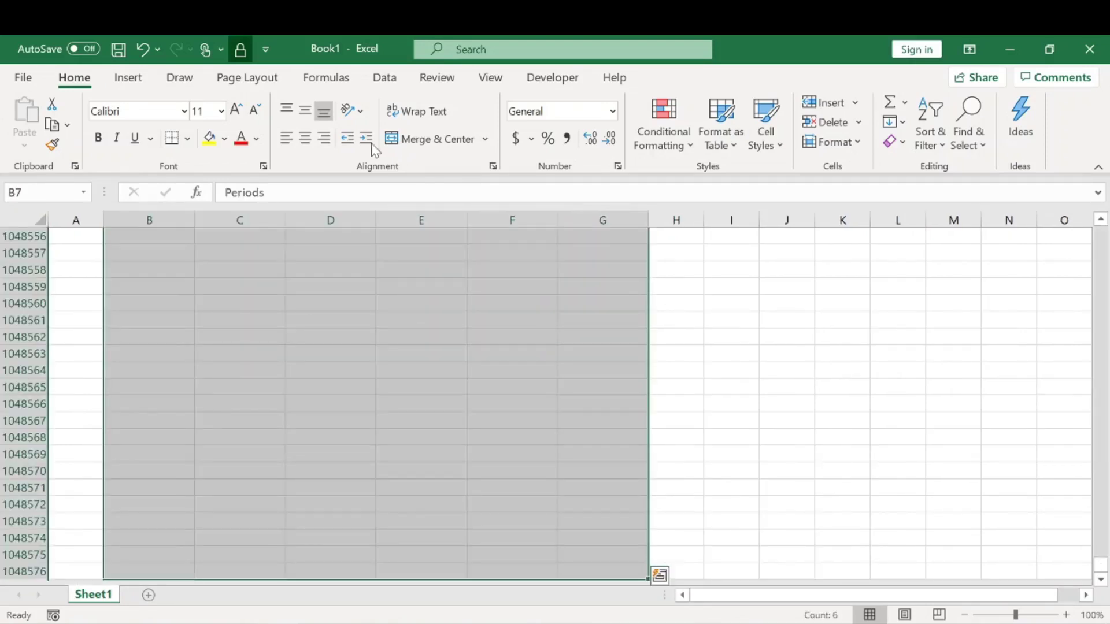
click(305, 139)
key(ctrl+BackSpace)
click(451, 404)
Number the Periods column from 0 in B8 down to 360 using the fill handle.
click(123, 353)
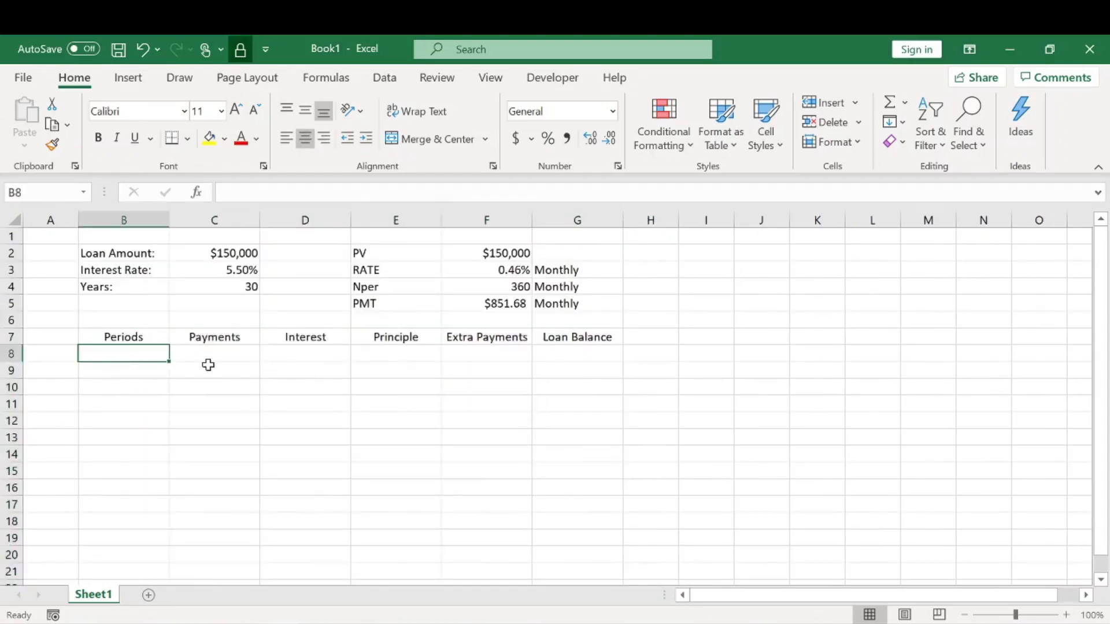
text(0)
key(Return)
text(1)
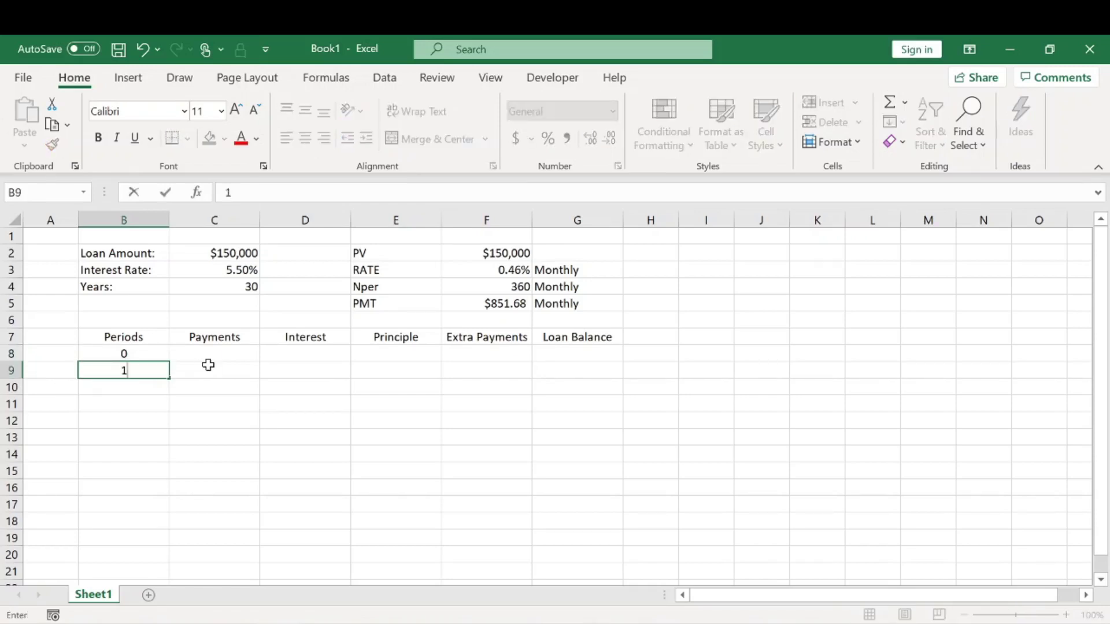
key(Return)
drag(145, 356, 141, 559)
click(218, 517)
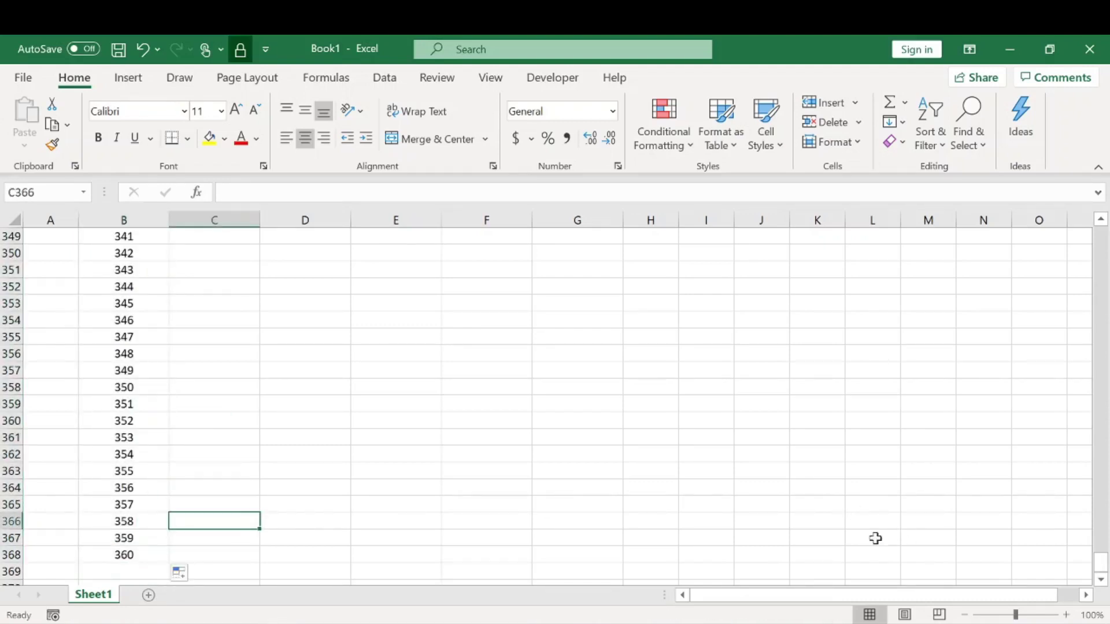
drag(1100, 561, 1100, 237)
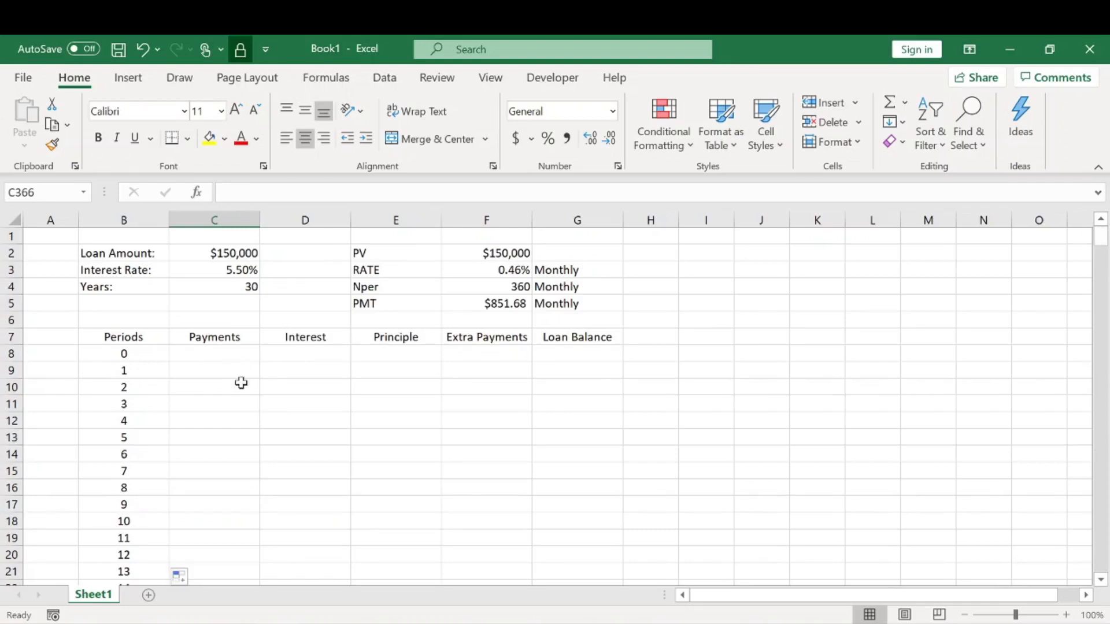
Set the starting Loan Balance in G8 to =C2, showing $150,000.
click(559, 352)
text(=)
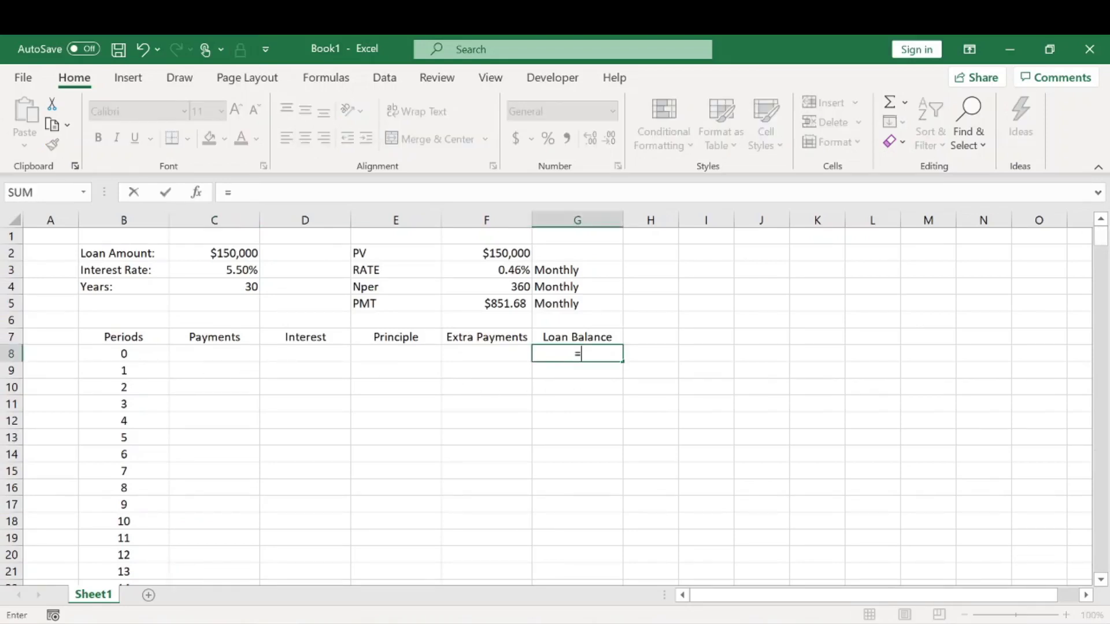
click(216, 252)
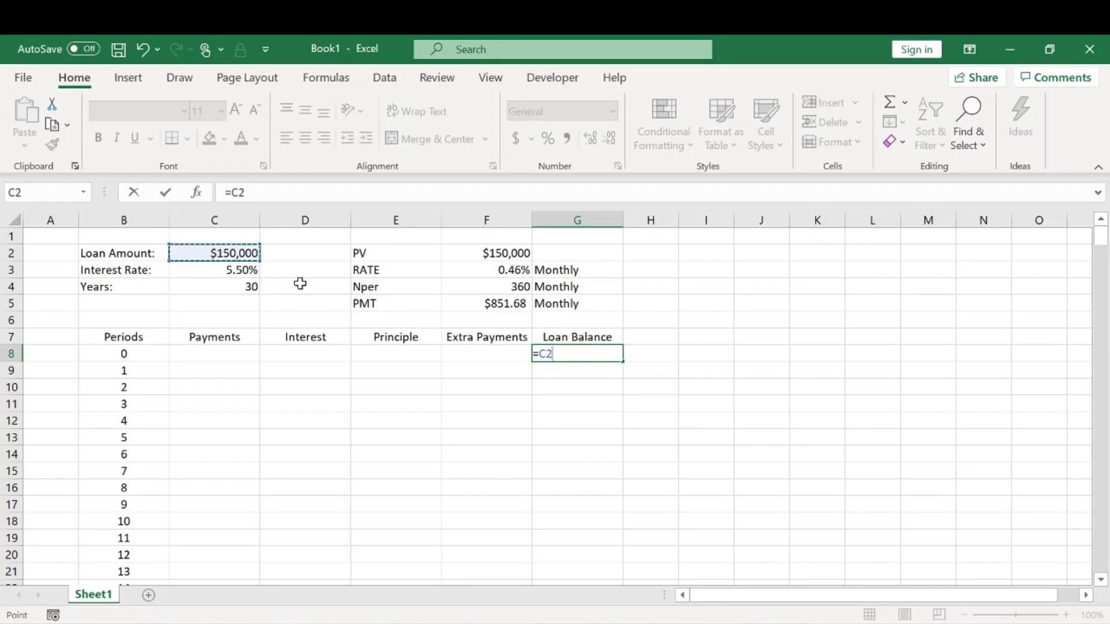
key(Return)
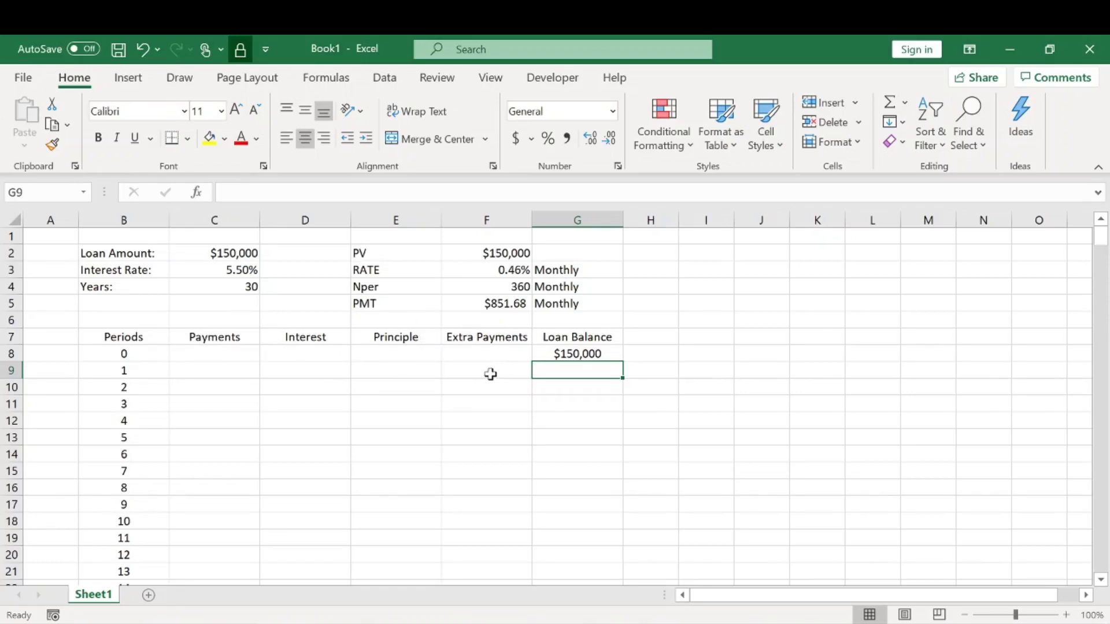
Enter =F5 in C9 as the first payment and fill it down all periods.
click(223, 371)
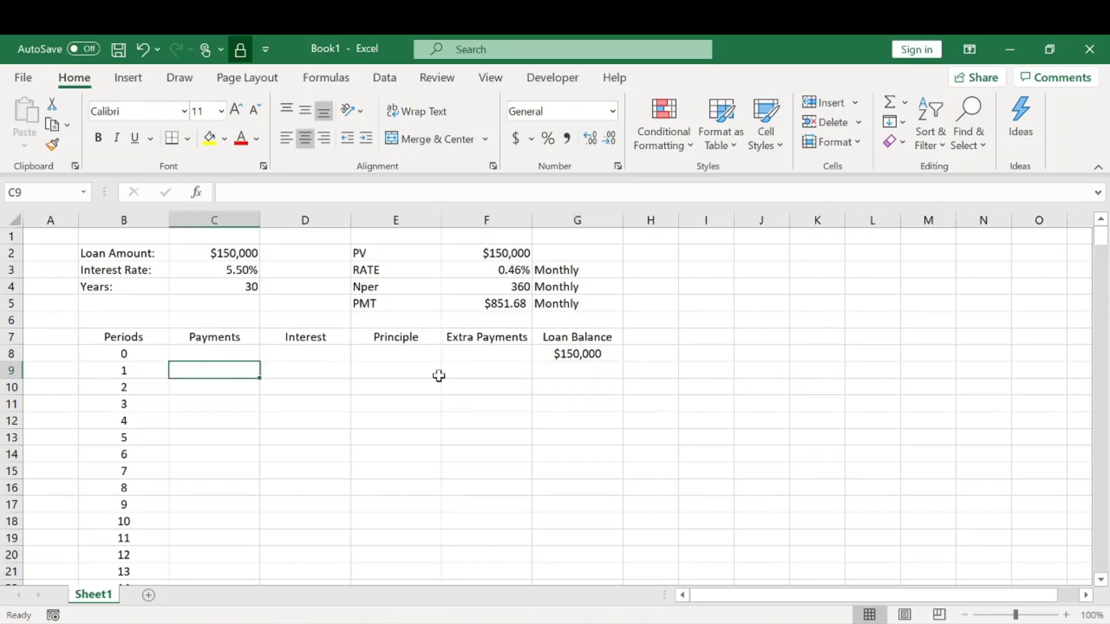
text(=)
click(473, 304)
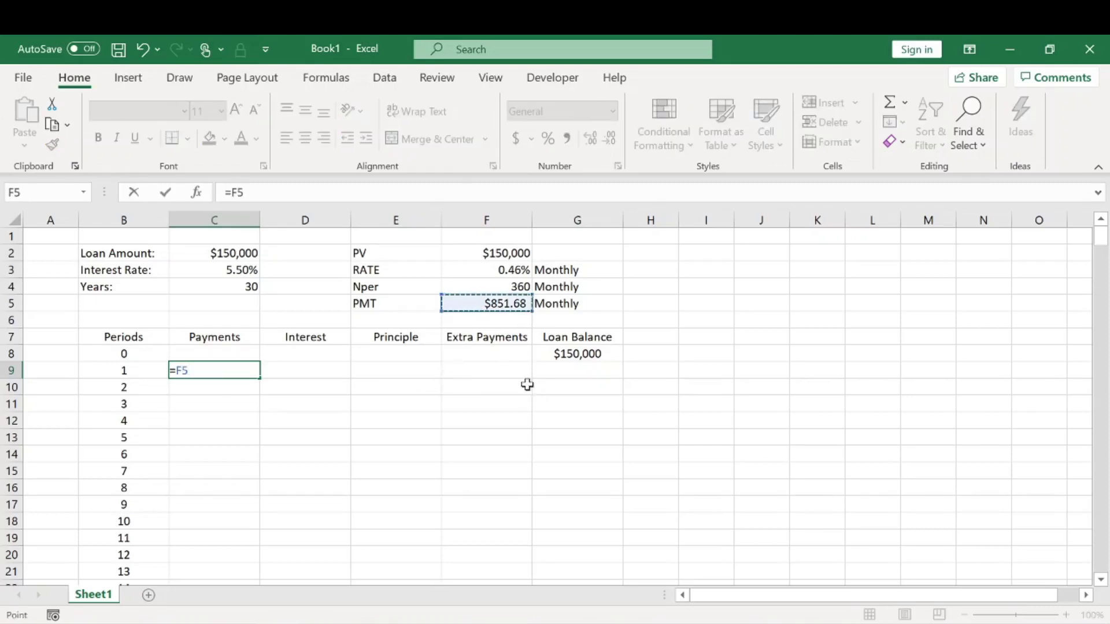
key(Return)
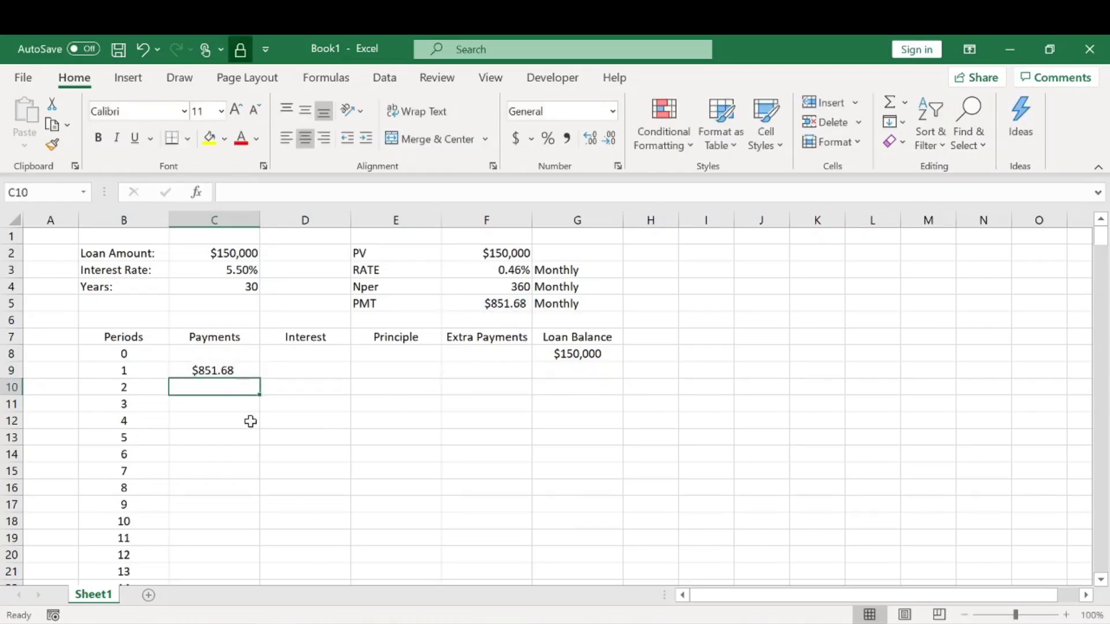
click(236, 369)
double_click(264, 376)
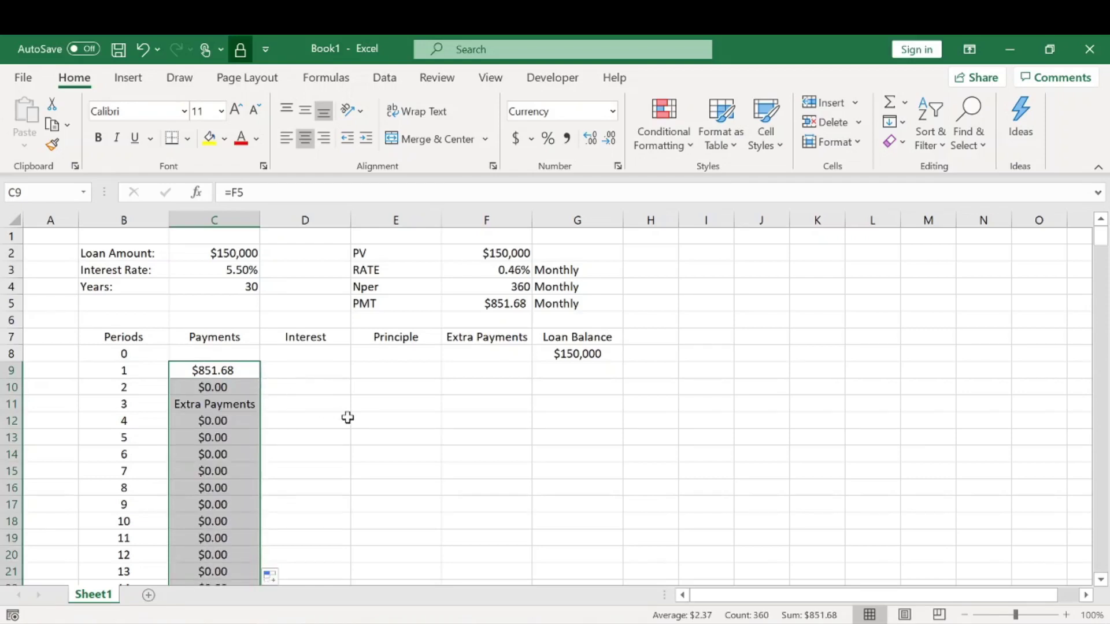
Make the payment reference absolute ($F$5) and refill so every period shows $851.68.
click(226, 372)
click(229, 192)
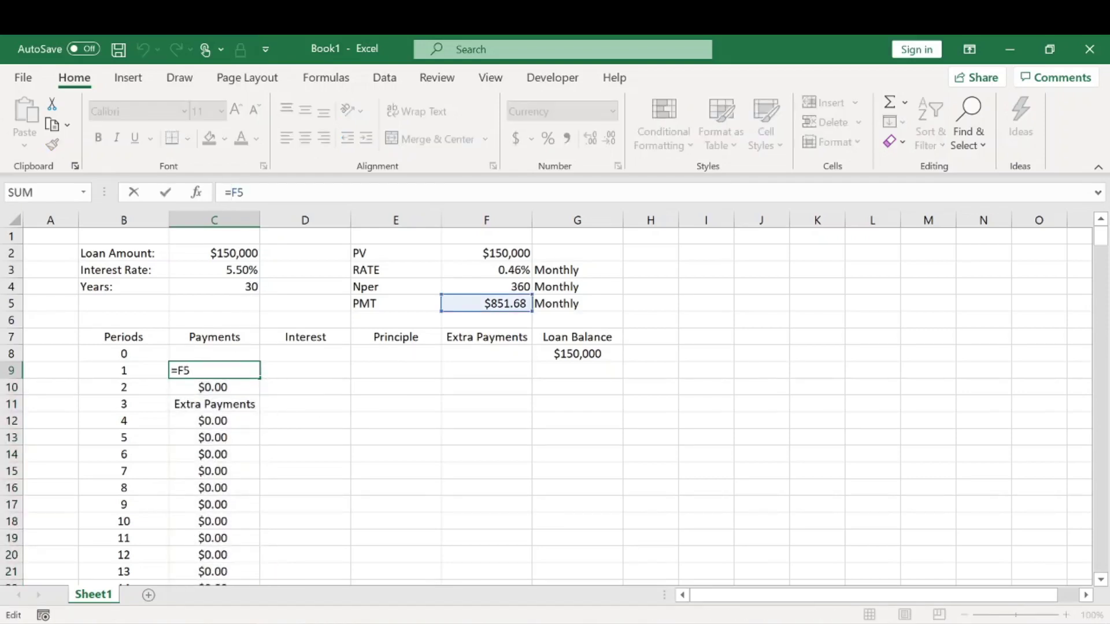
key(F4)
key(Return)
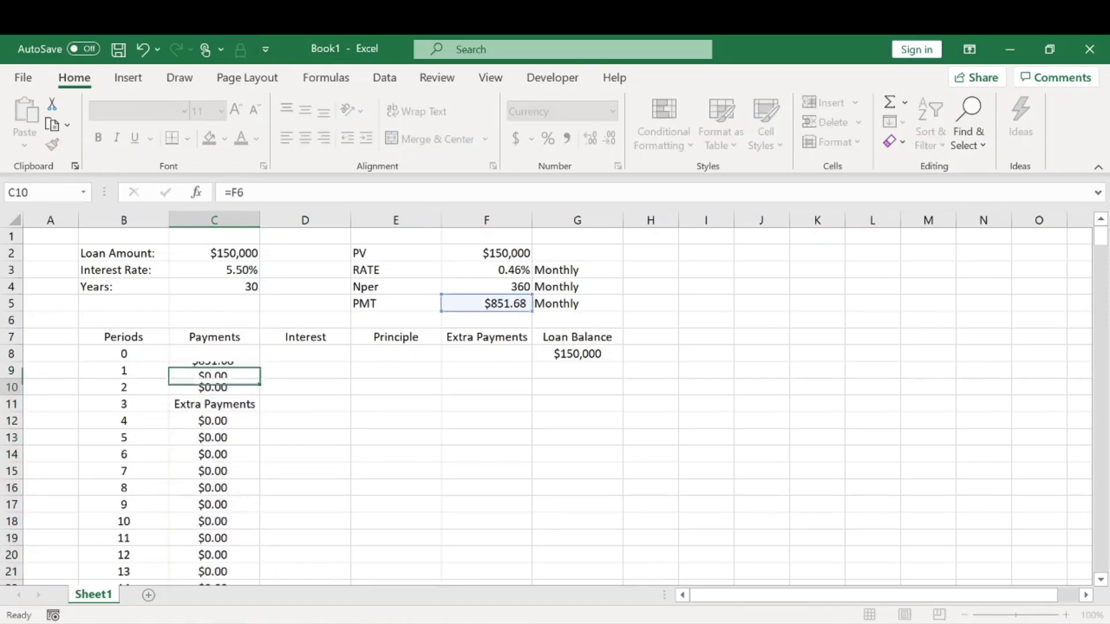
click(237, 369)
double_click(260, 379)
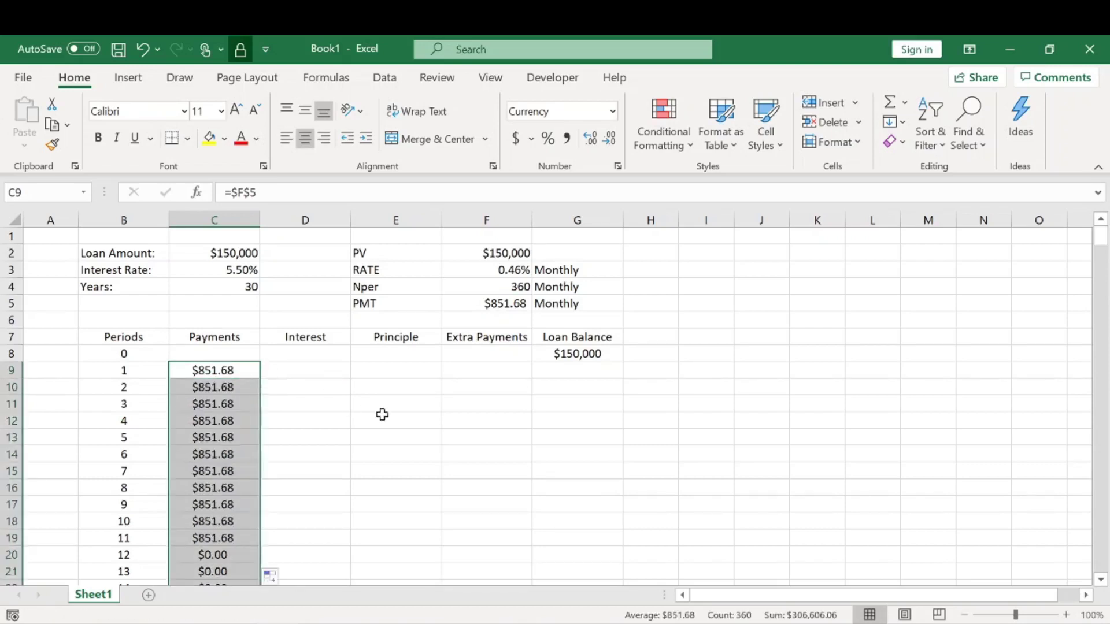
click(381, 414)
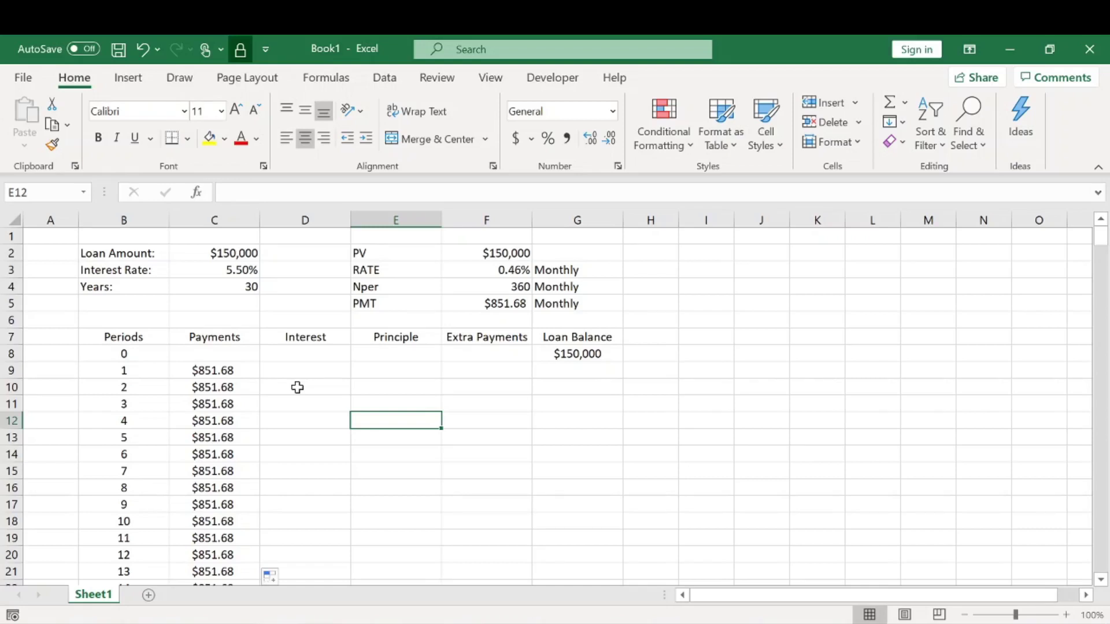
Enter period 1's interest in D9 as =G8*F3, giving $687.50.
click(300, 365)
text(=)
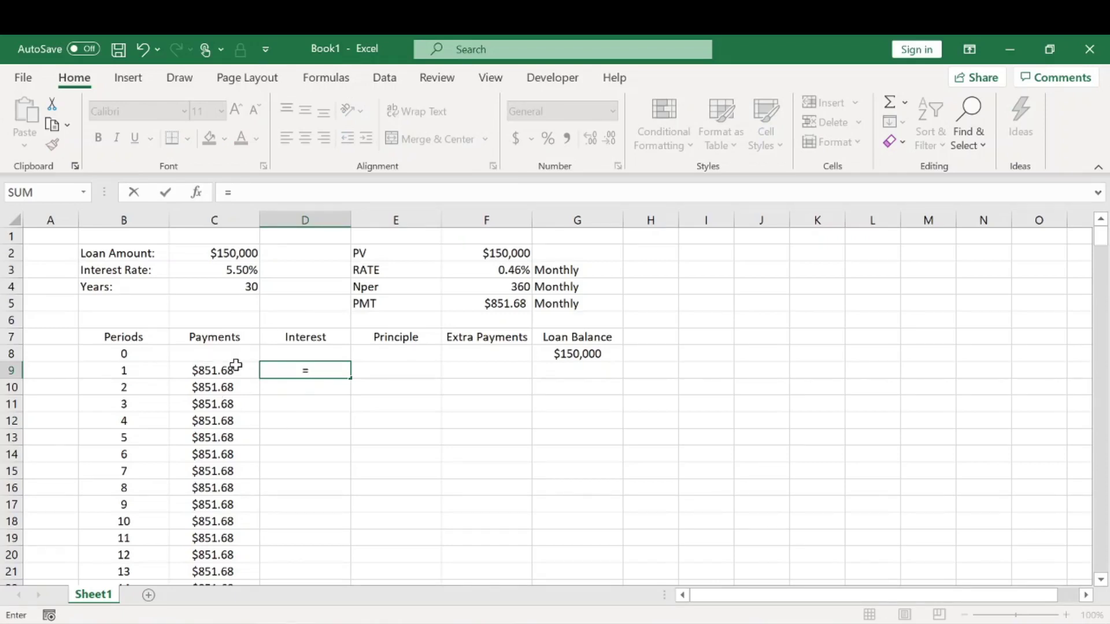
click(545, 353)
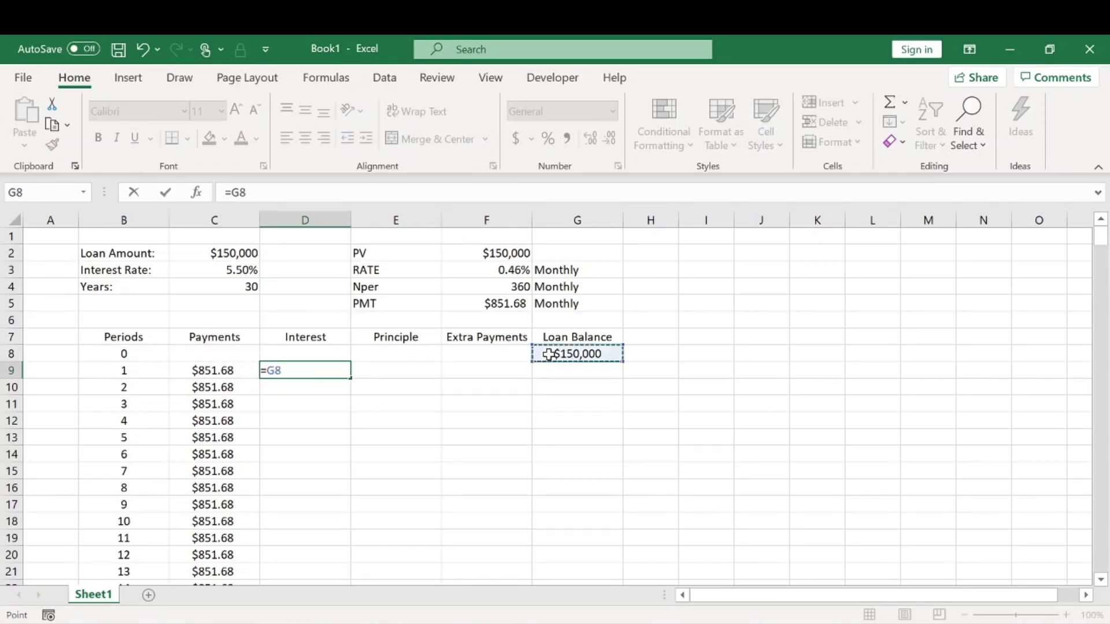
text(*)
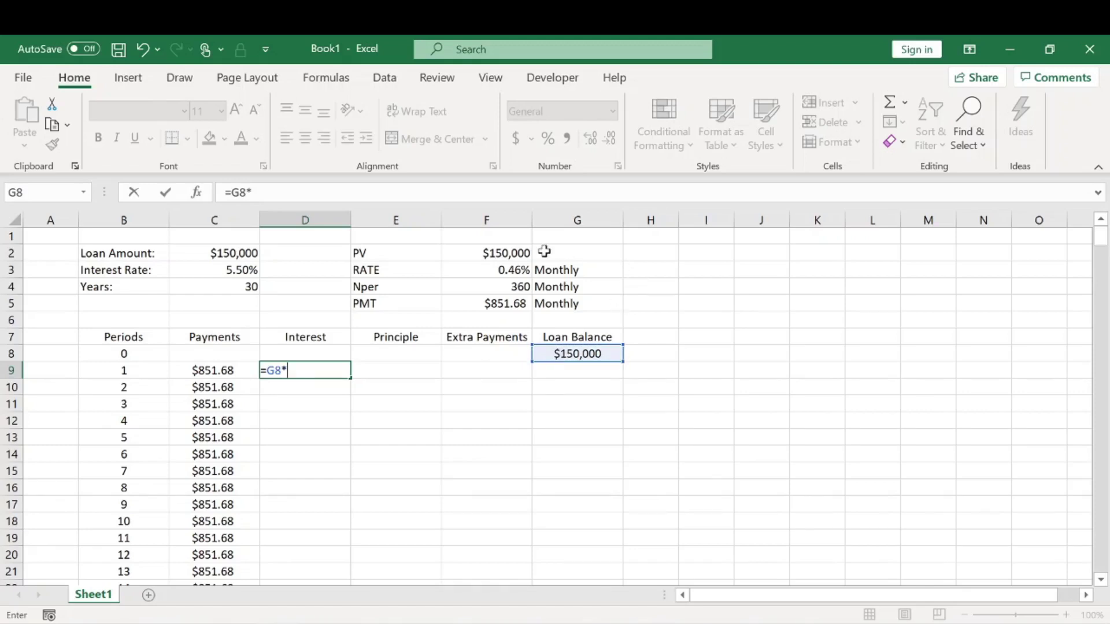
click(508, 272)
key(Return)
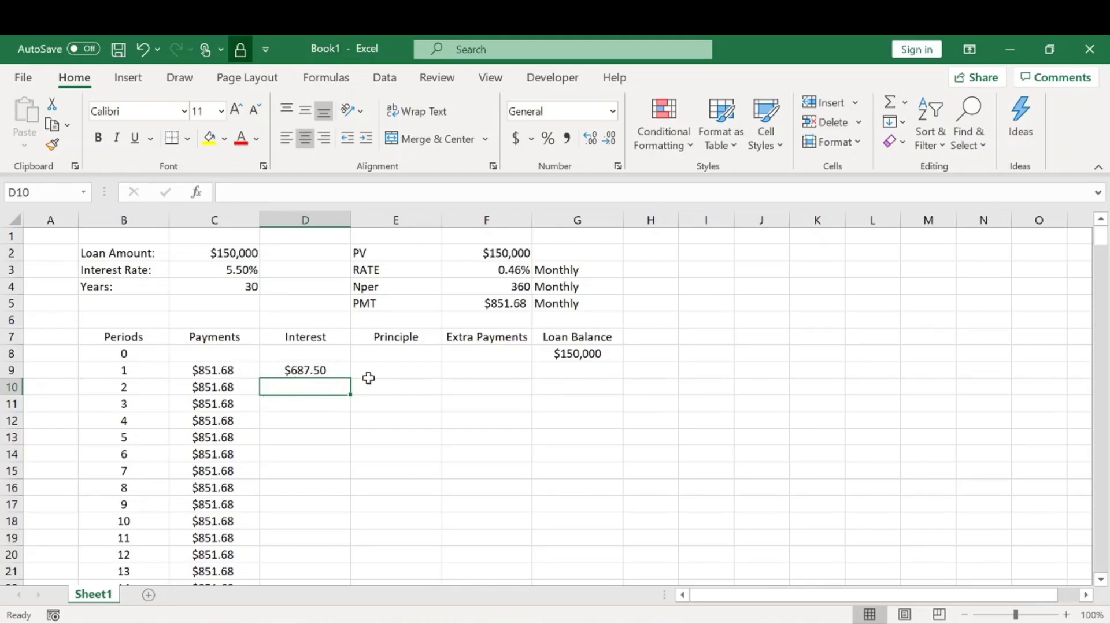
Compute period 1's principle in E9 as payment minus interest (=C9-D9), giving $164.18.
click(369, 376)
text(=)
key(Left)
key(Left)
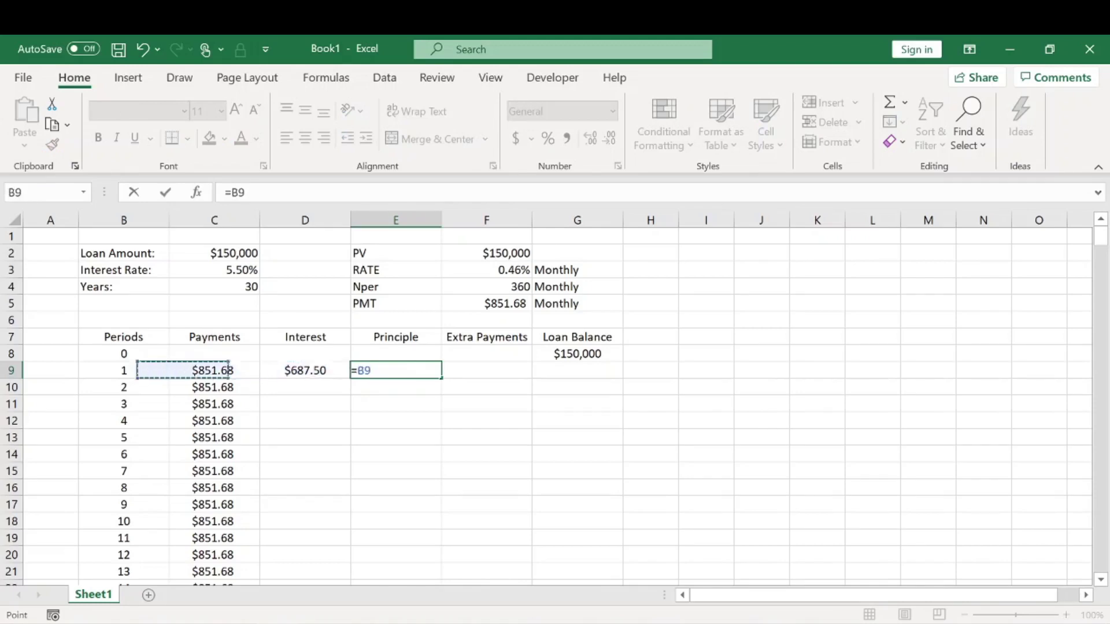
key(Left)
key(Right)
text(-)
key(Left)
key(Return)
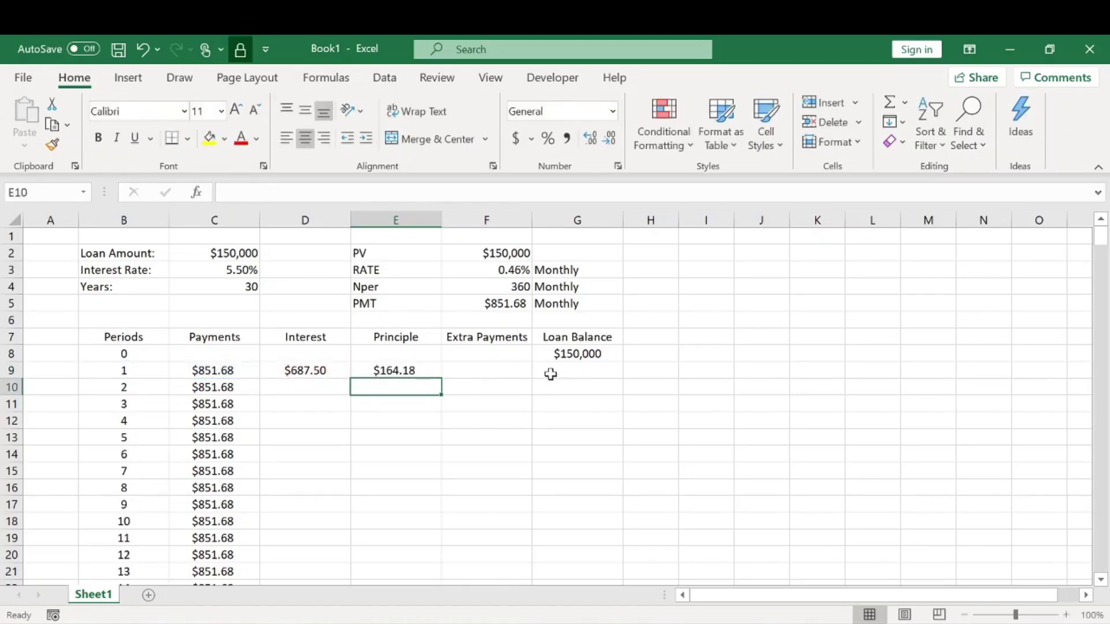
Enter a 0 extra payment in F9 and format it as Currency, showing $0.00.
click(525, 373)
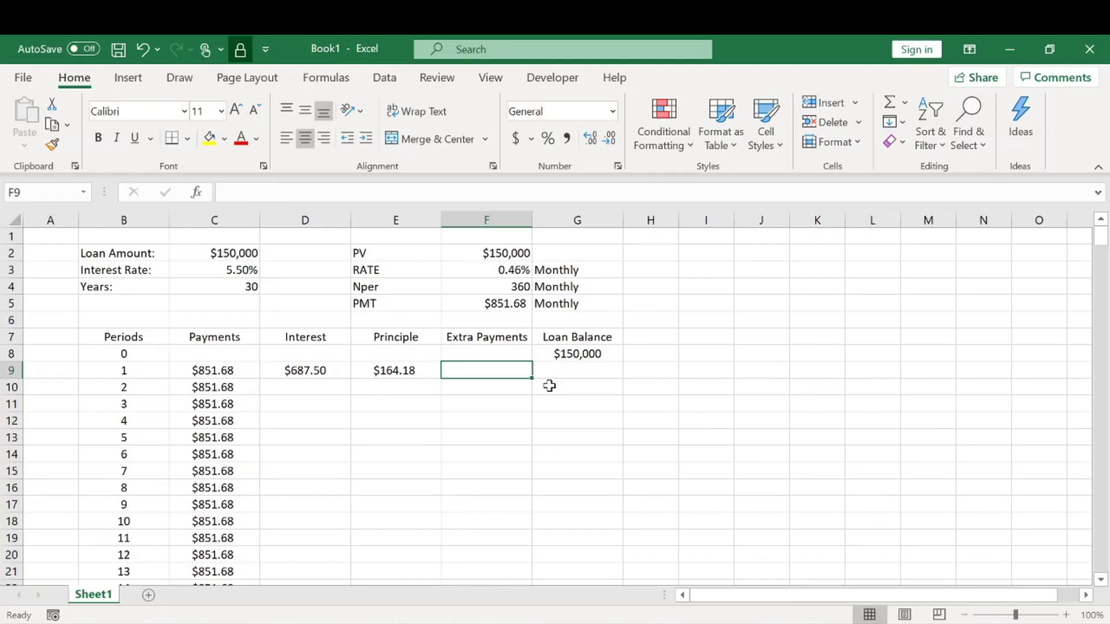
text(0)
key(Return)
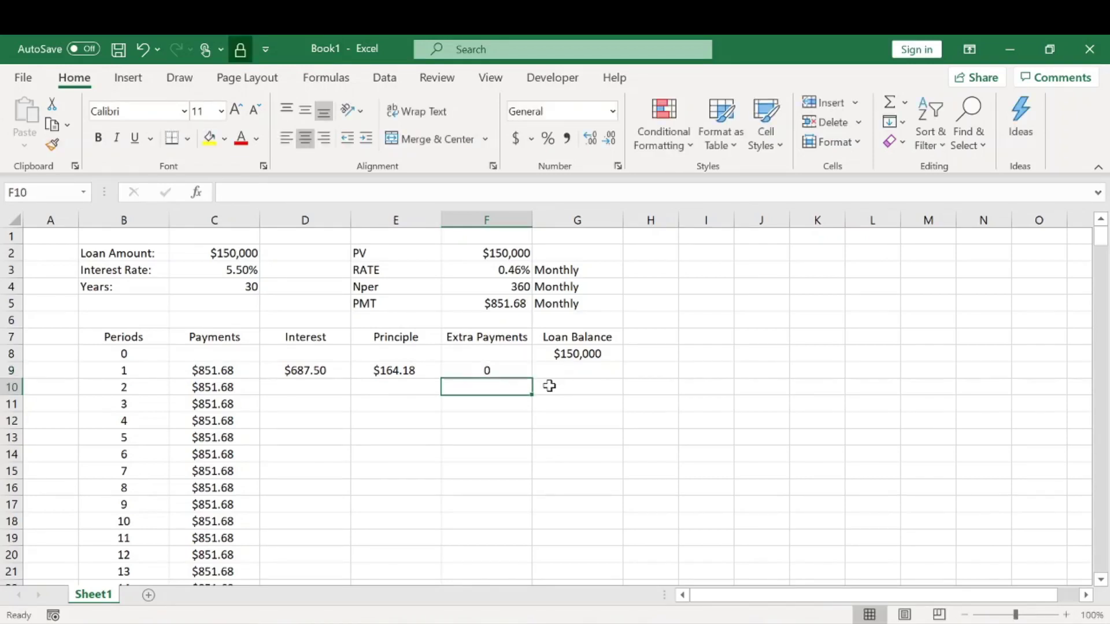
click(549, 385)
key(Up)
key(Left)
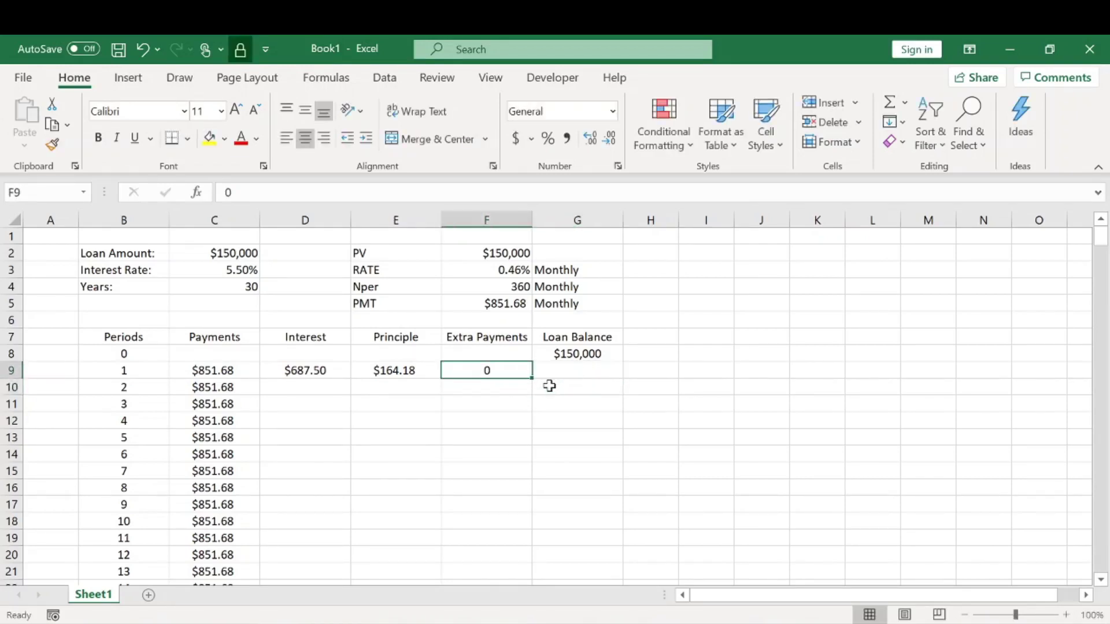
click(612, 111)
click(601, 224)
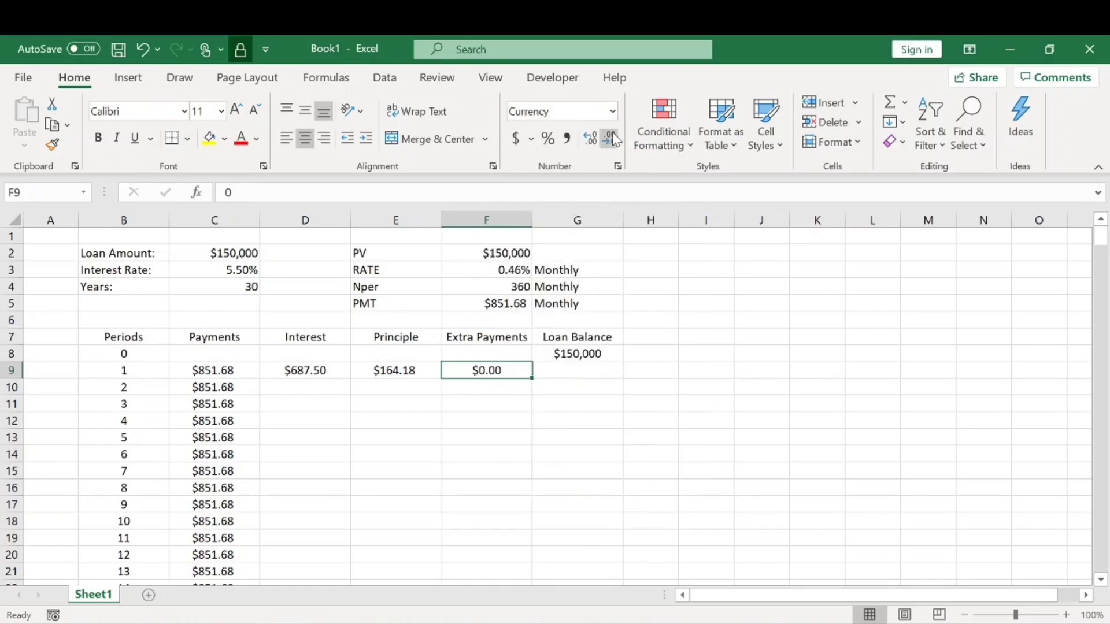
click(592, 356)
click(597, 374)
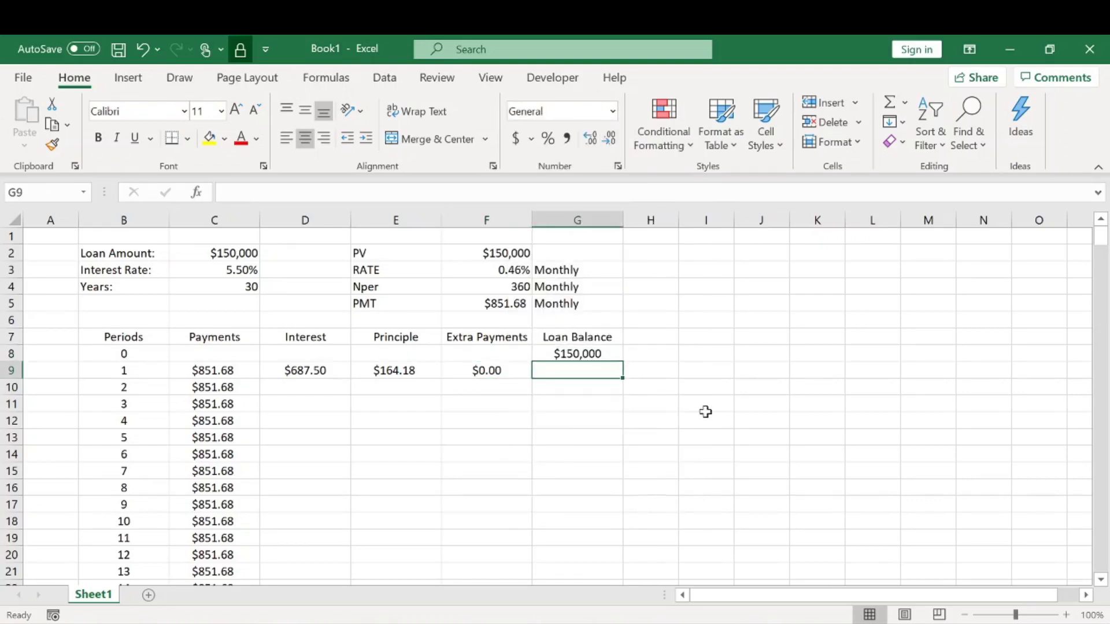
Enter =G8-E9-F9 in G9 so period 1's loan balance reads $149,835.82.
text(=)
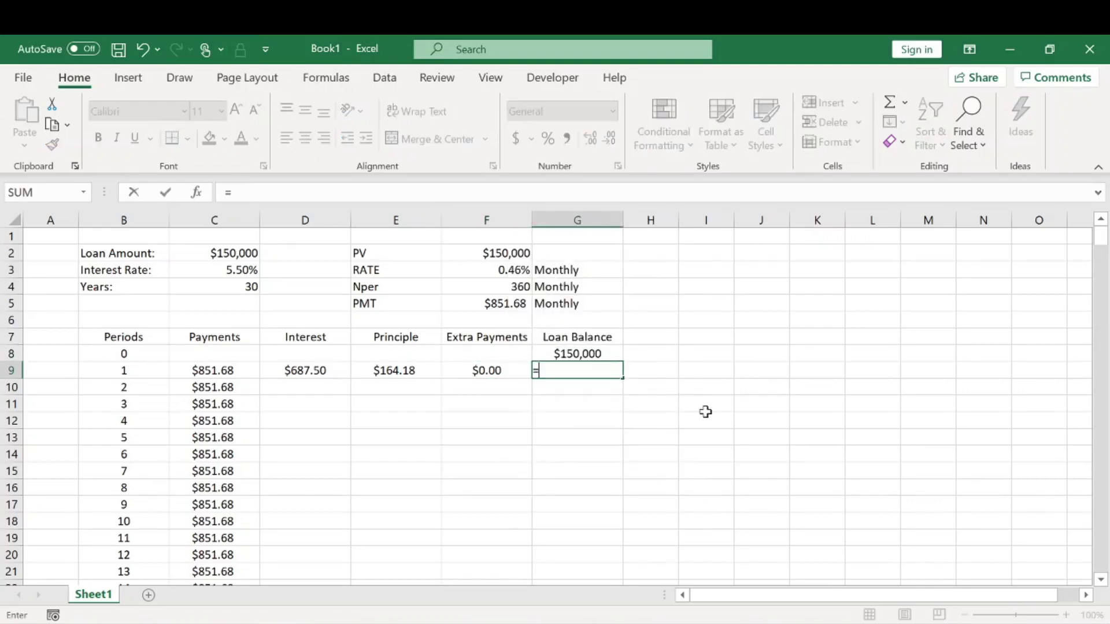
click(588, 353)
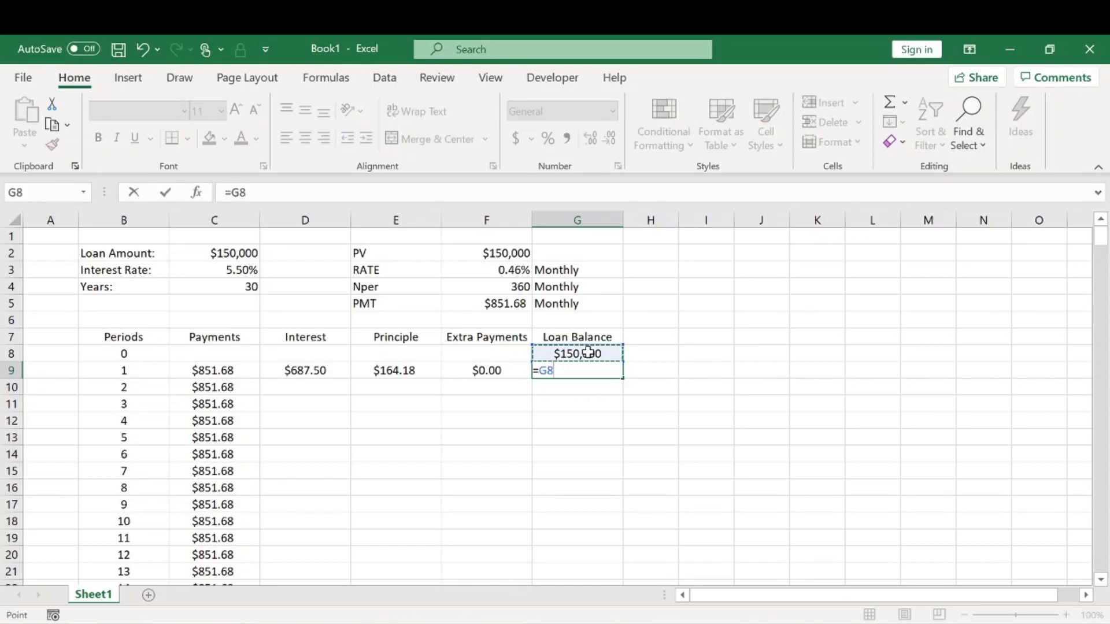
text(-)
click(411, 371)
text(-)
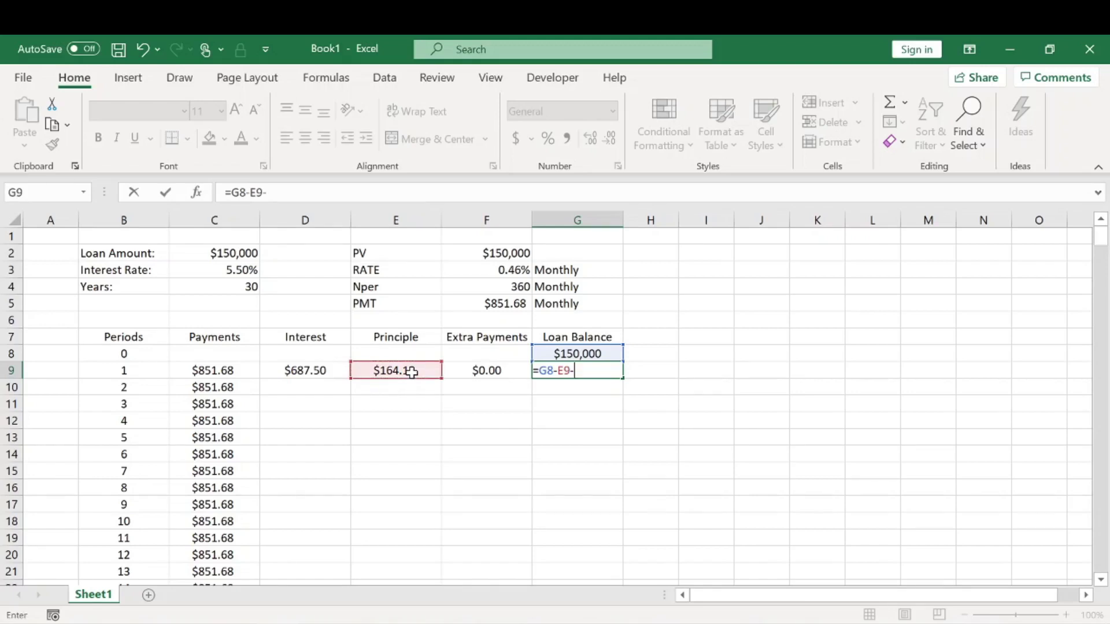
click(467, 370)
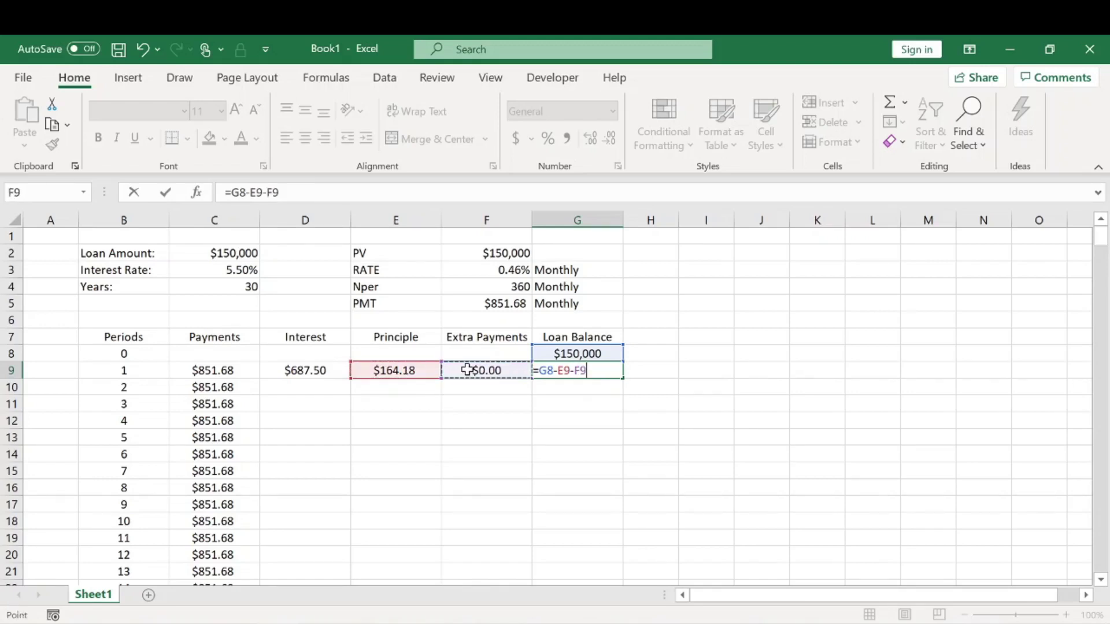
key(Return)
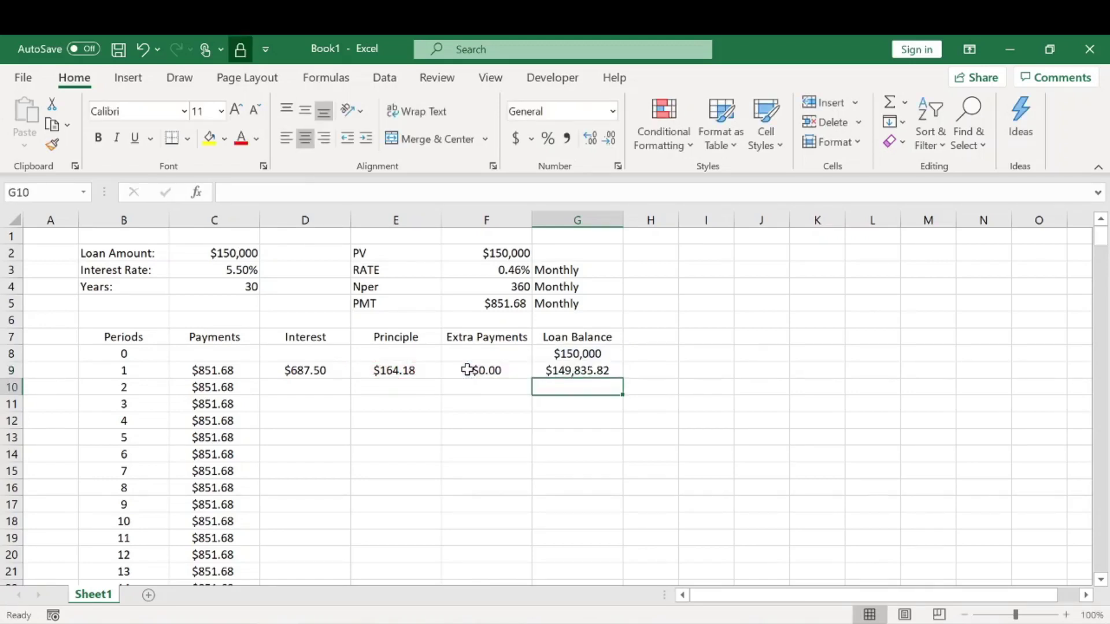
click(575, 366)
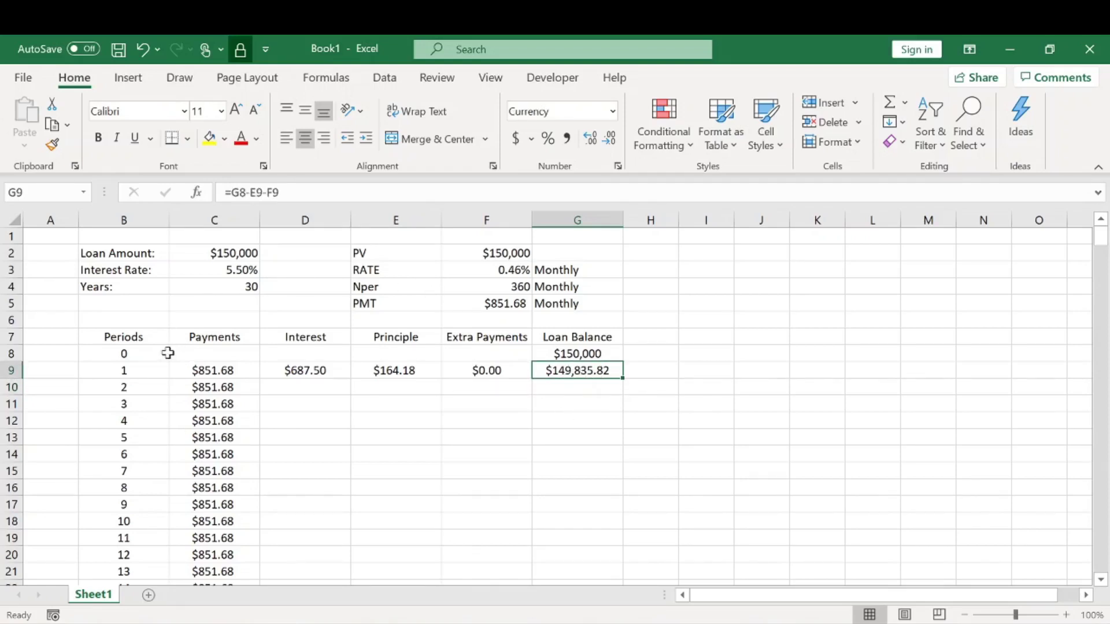
Make D9's rate reference absolute as $F$3 and fill the interest formula down column D.
click(324, 369)
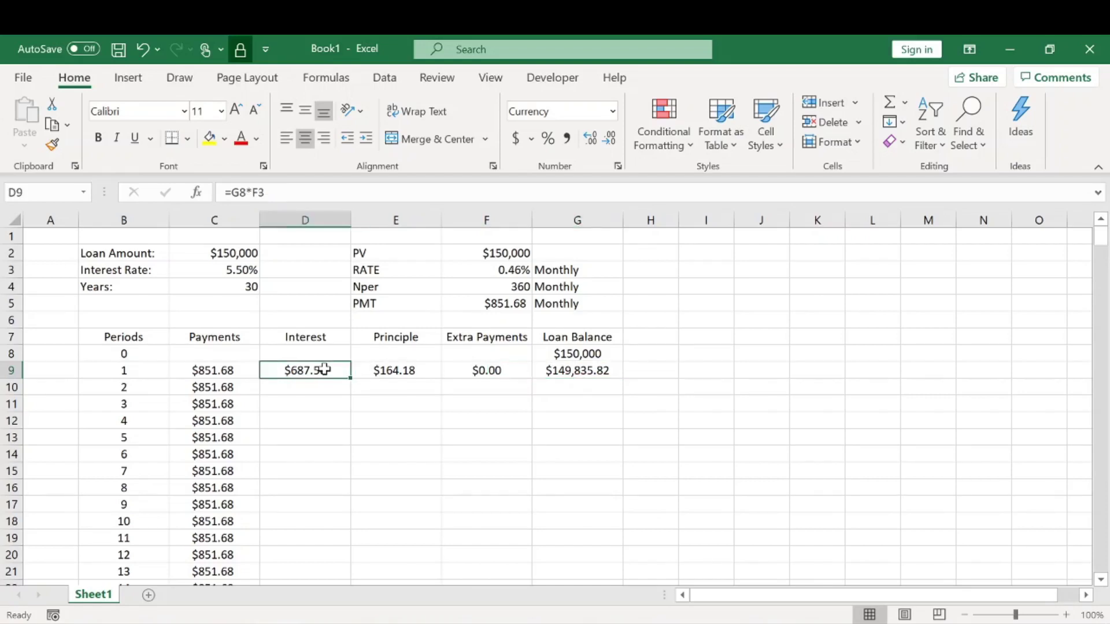
key(F2)
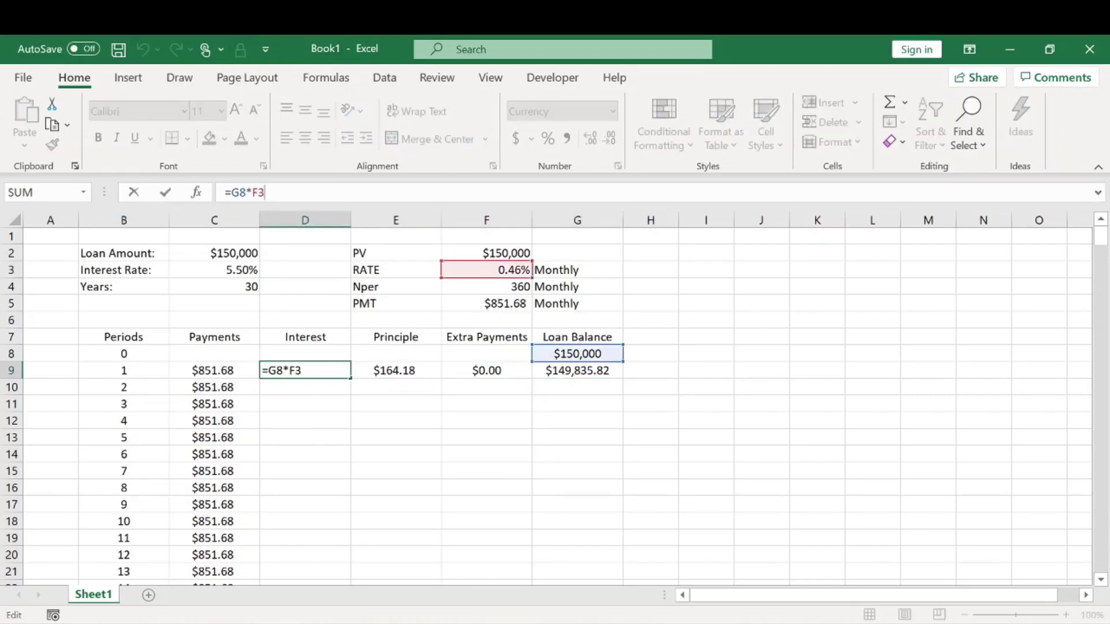
key(F4)
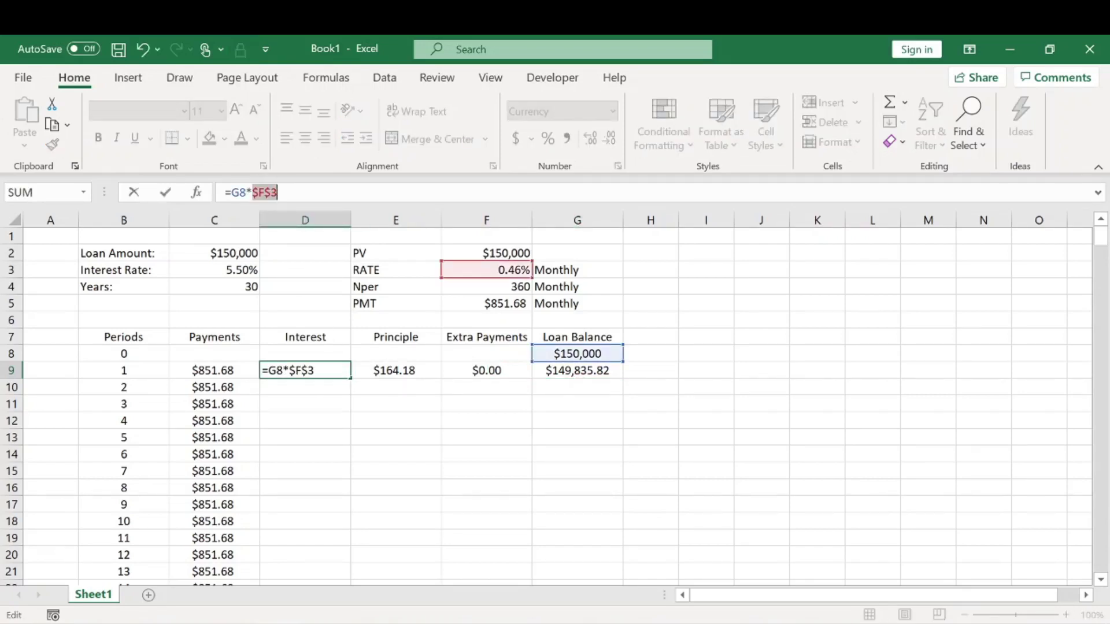
key(Return)
click(328, 370)
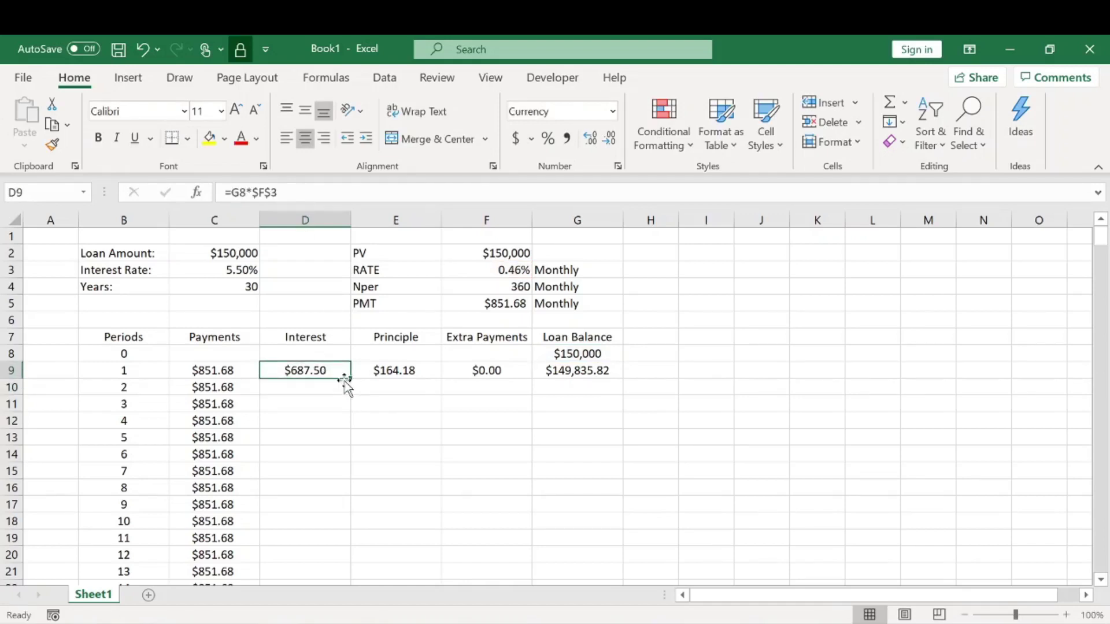
double_click(350, 379)
click(393, 387)
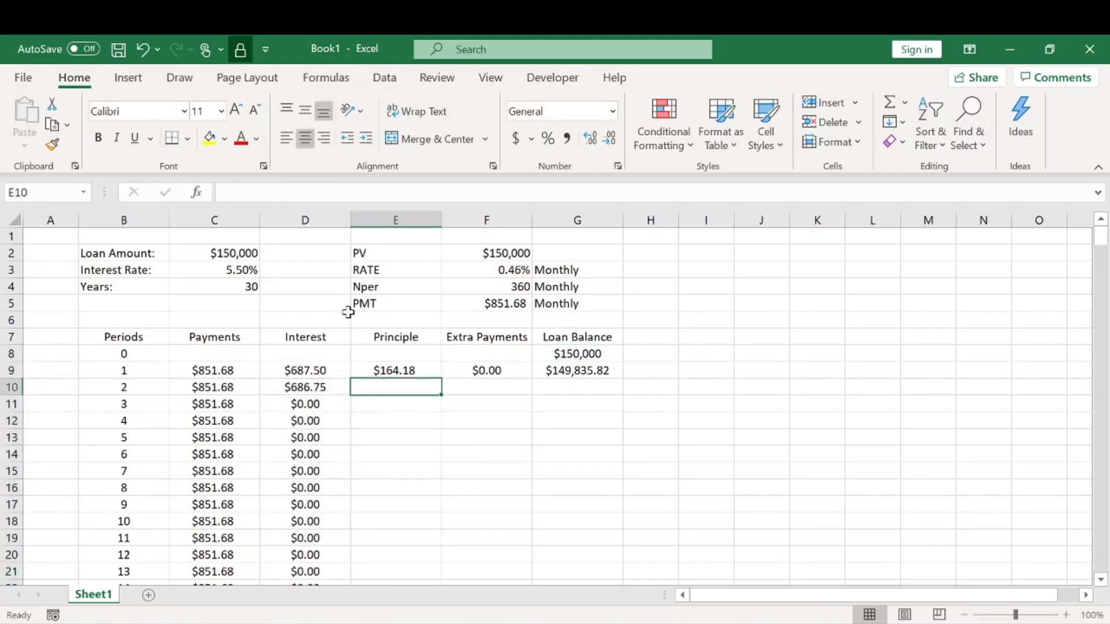
click(322, 386)
Fill the Principle, Extra Payments and Loan Balance formulas down all periods.
click(394, 388)
text(=)
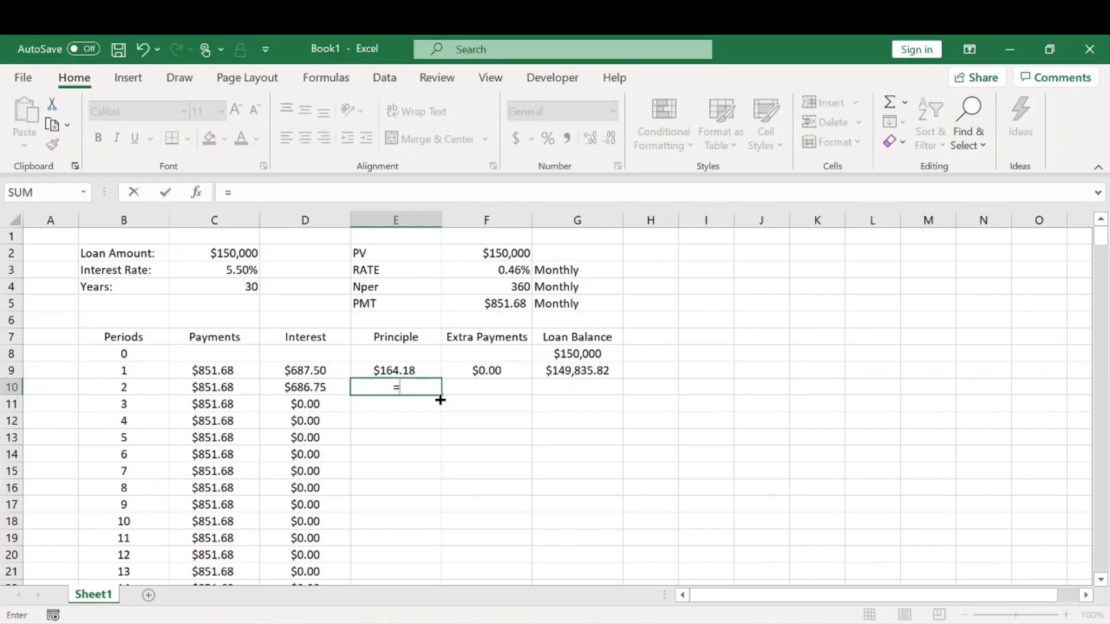
key(Escape)
click(431, 372)
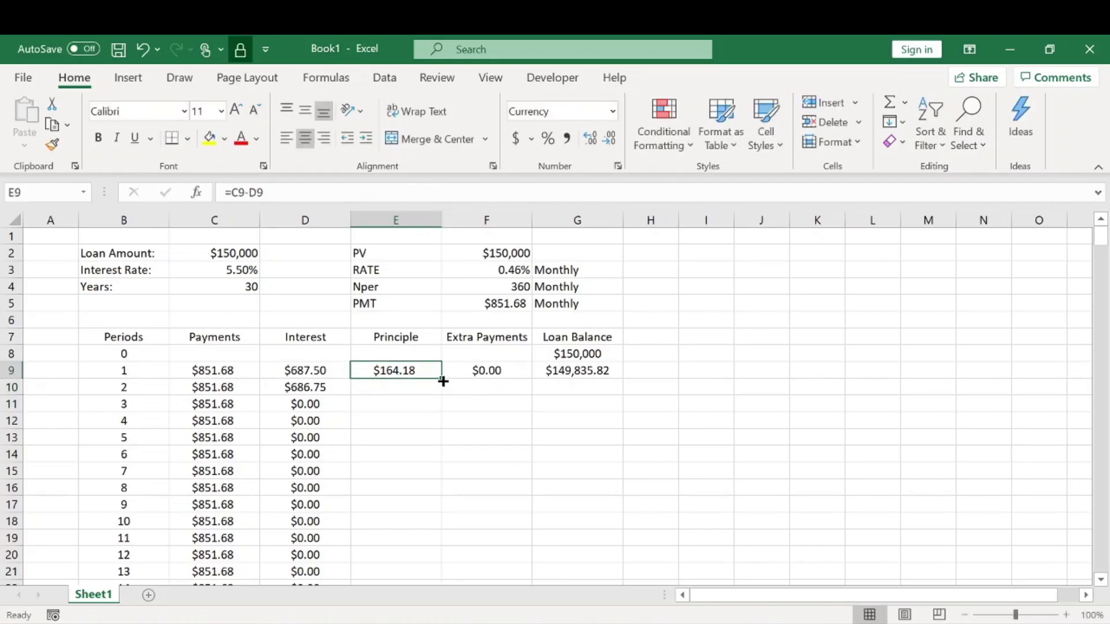
double_click(441, 379)
click(493, 388)
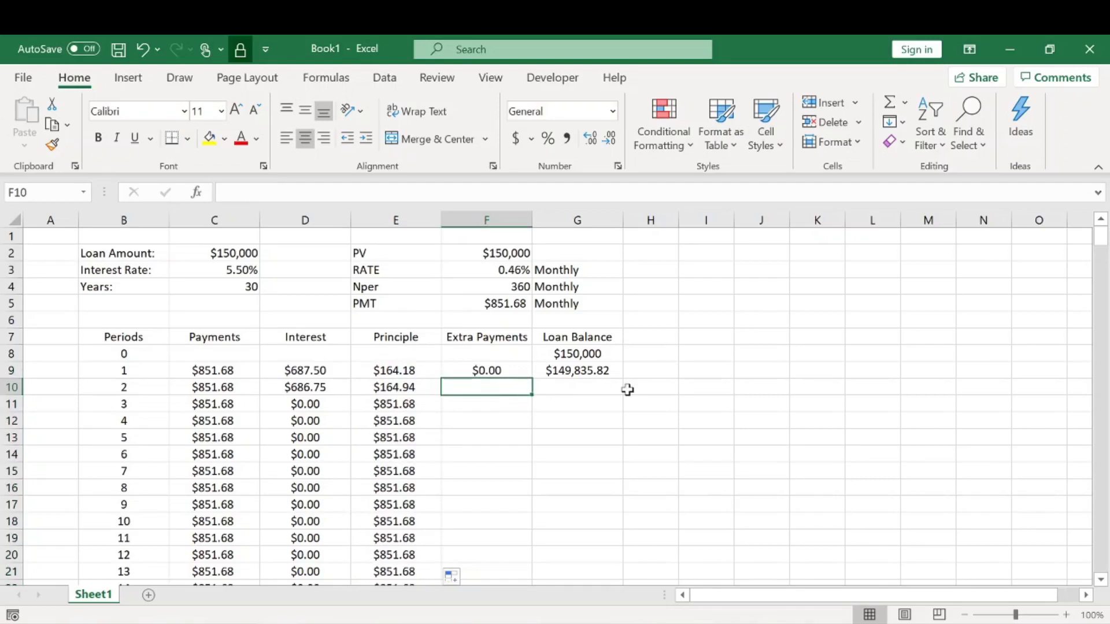
click(498, 371)
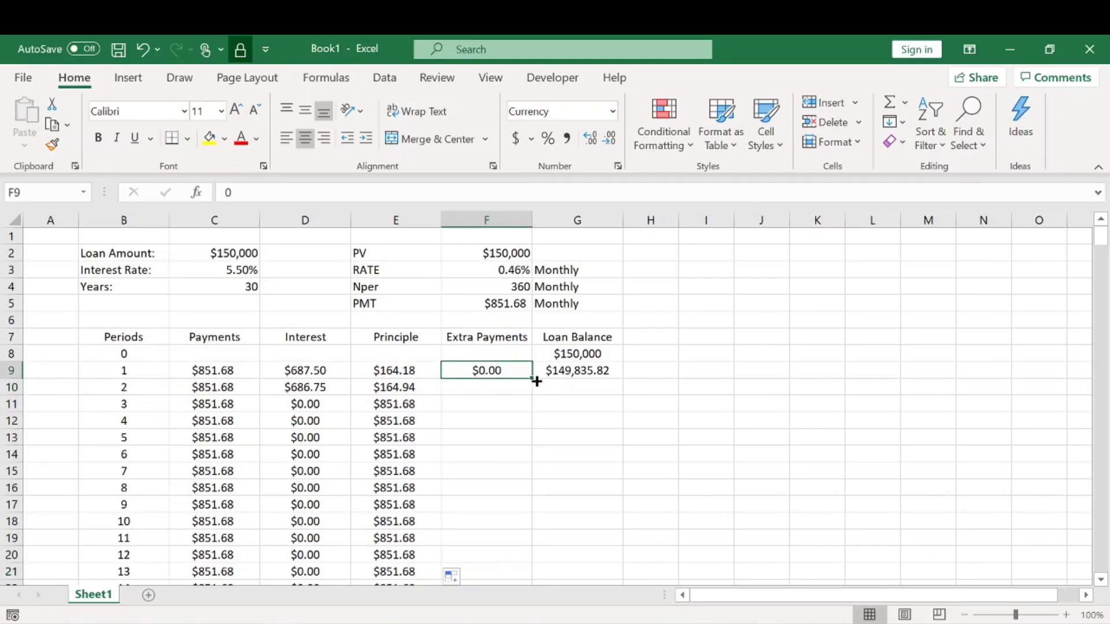
double_click(532, 378)
click(595, 386)
click(617, 372)
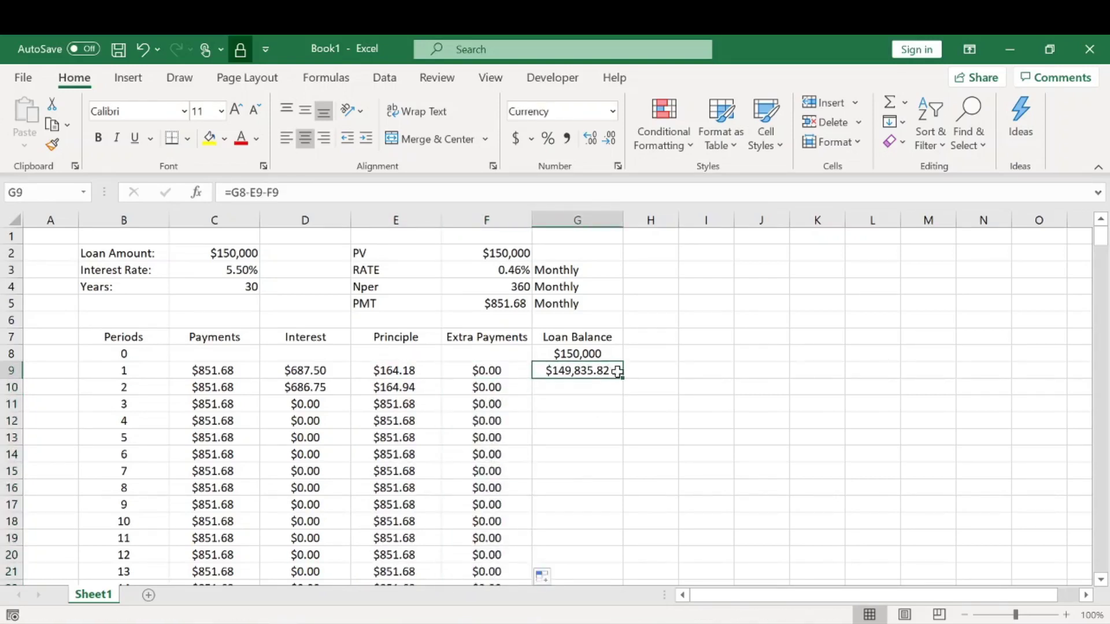
double_click(623, 378)
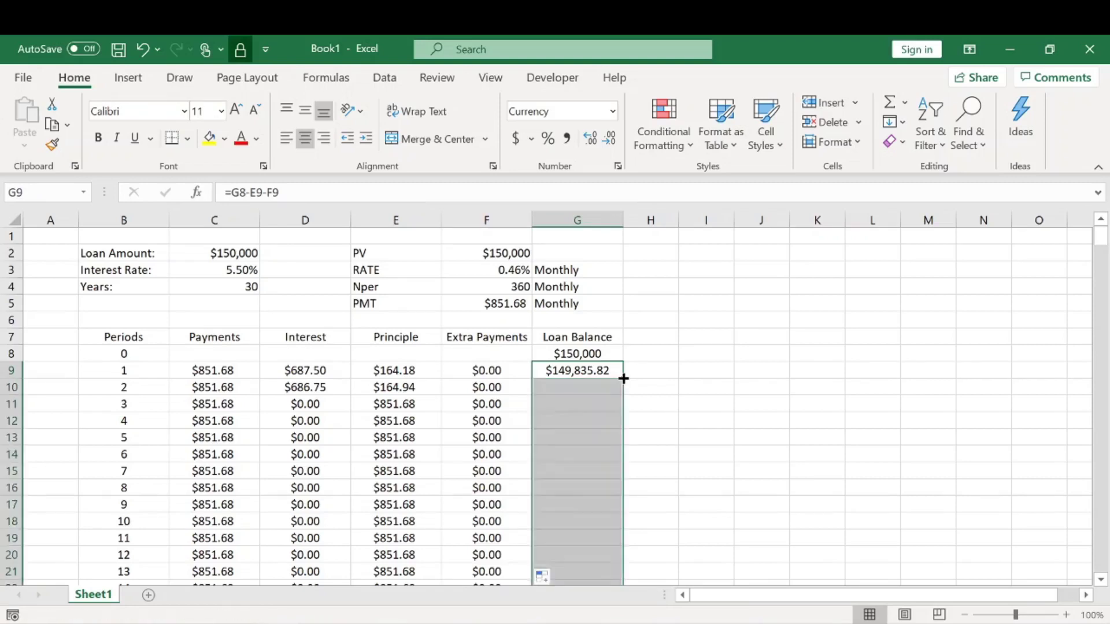
click(656, 425)
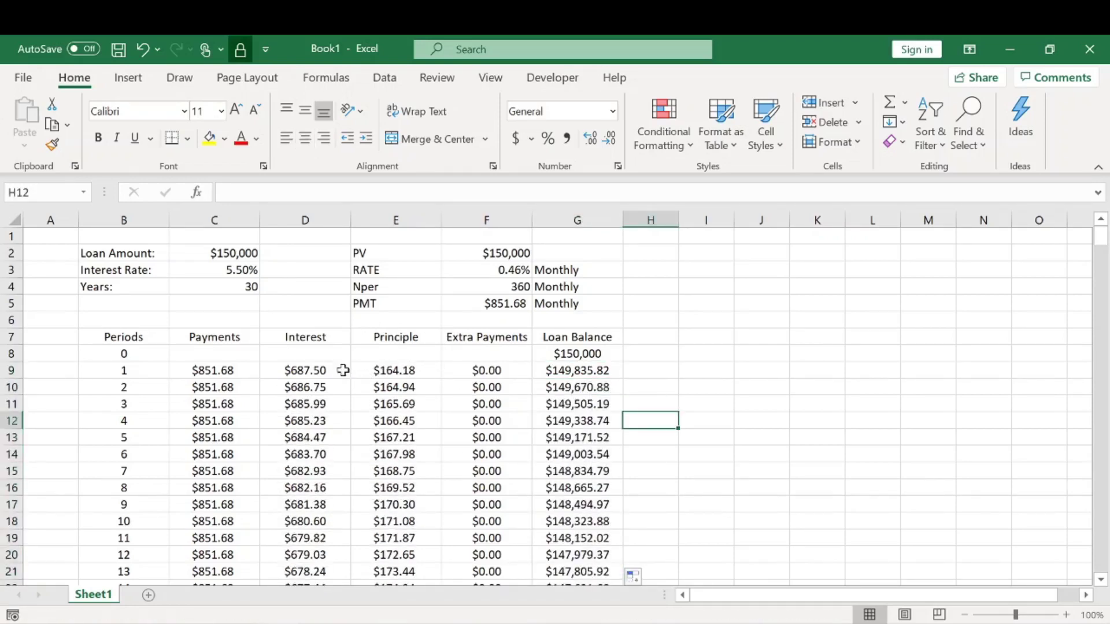
Check D9's interest formula and compare the first four principal payments.
click(330, 371)
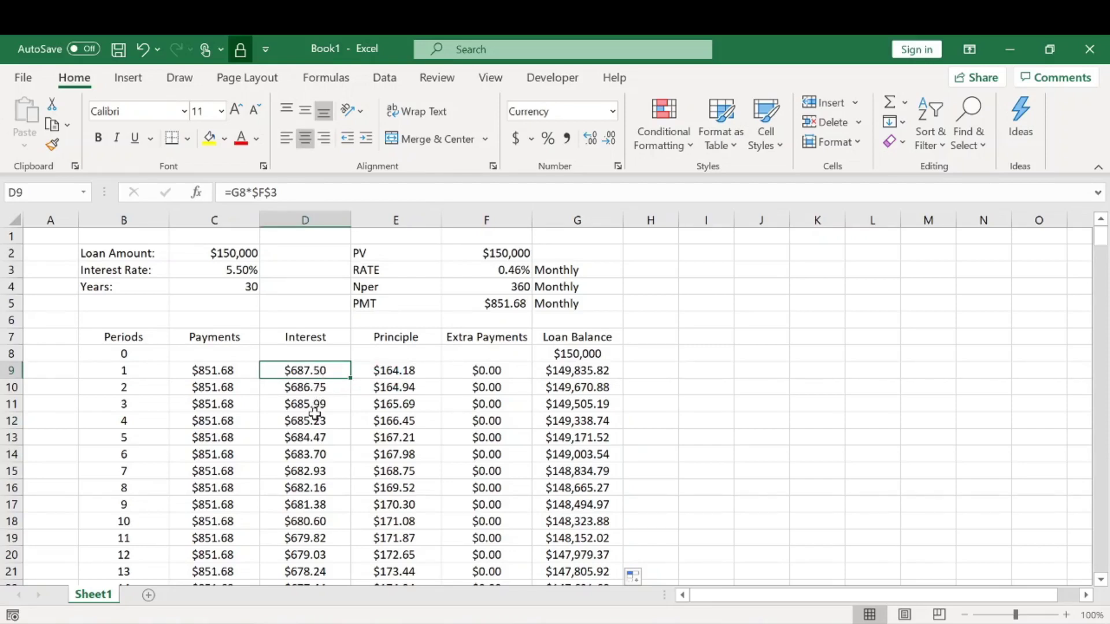
drag(432, 370, 426, 418)
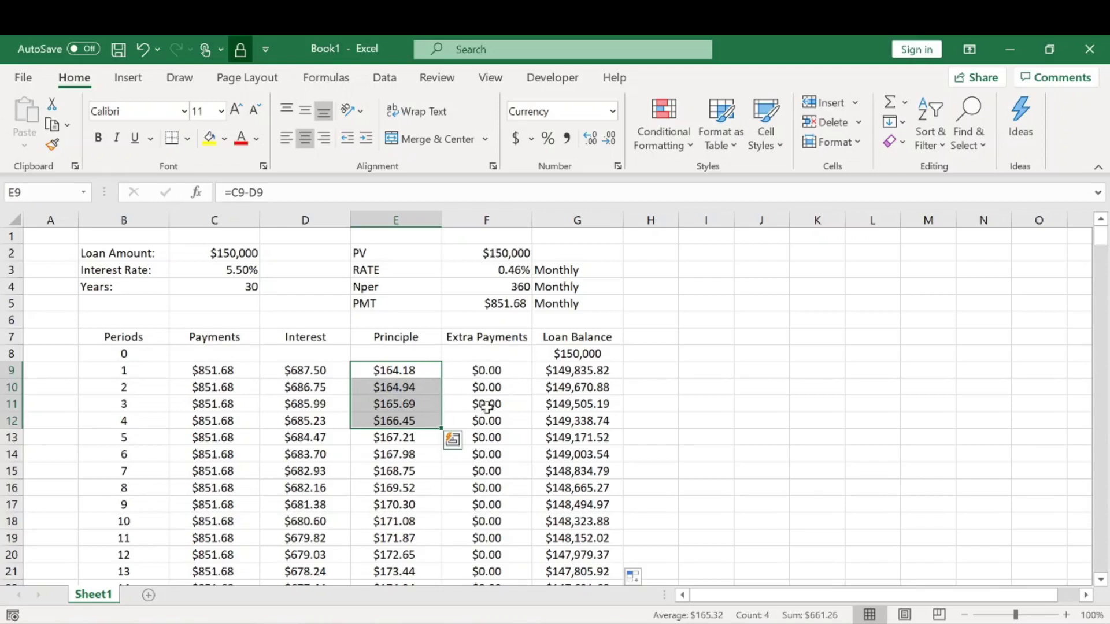
click(662, 375)
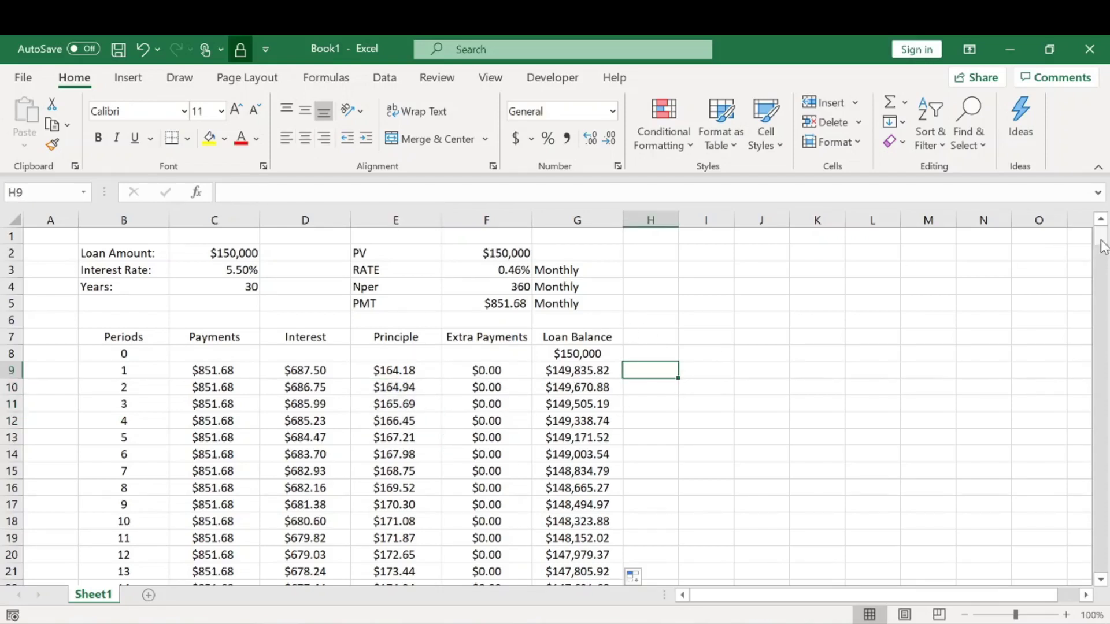
drag(1101, 241, 1102, 292)
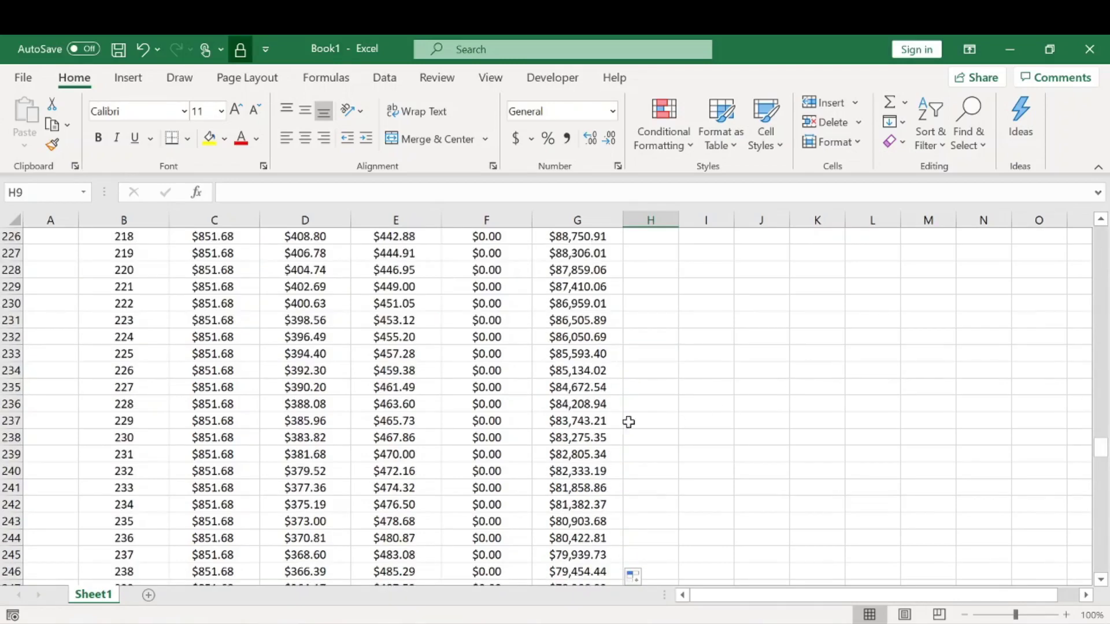
scroll(589, 415, down, 6)
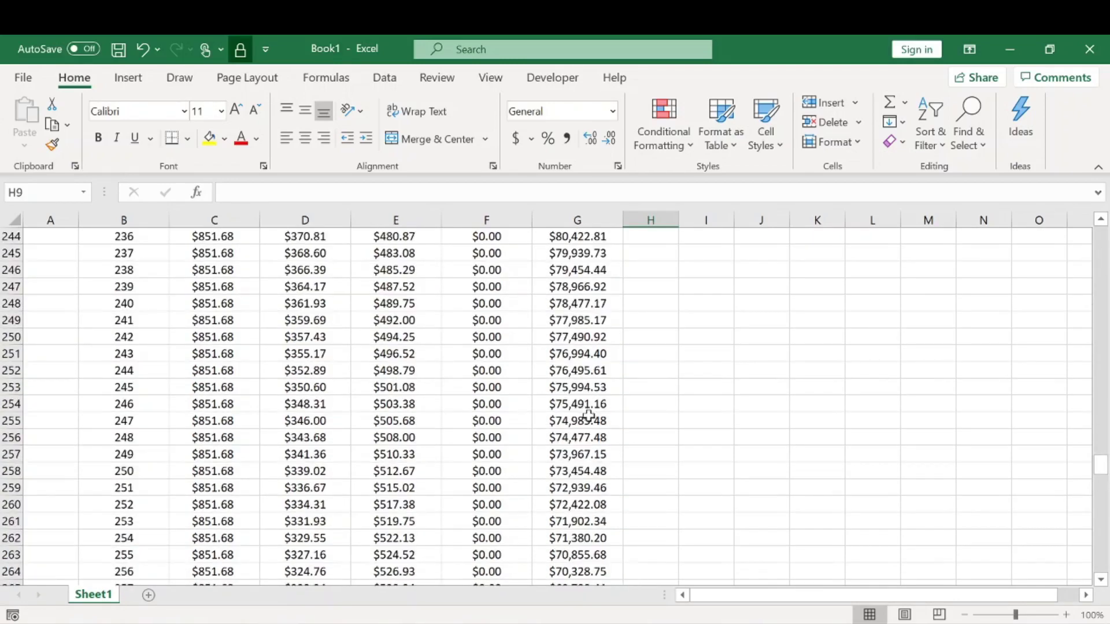
scroll(588, 415, down, 20)
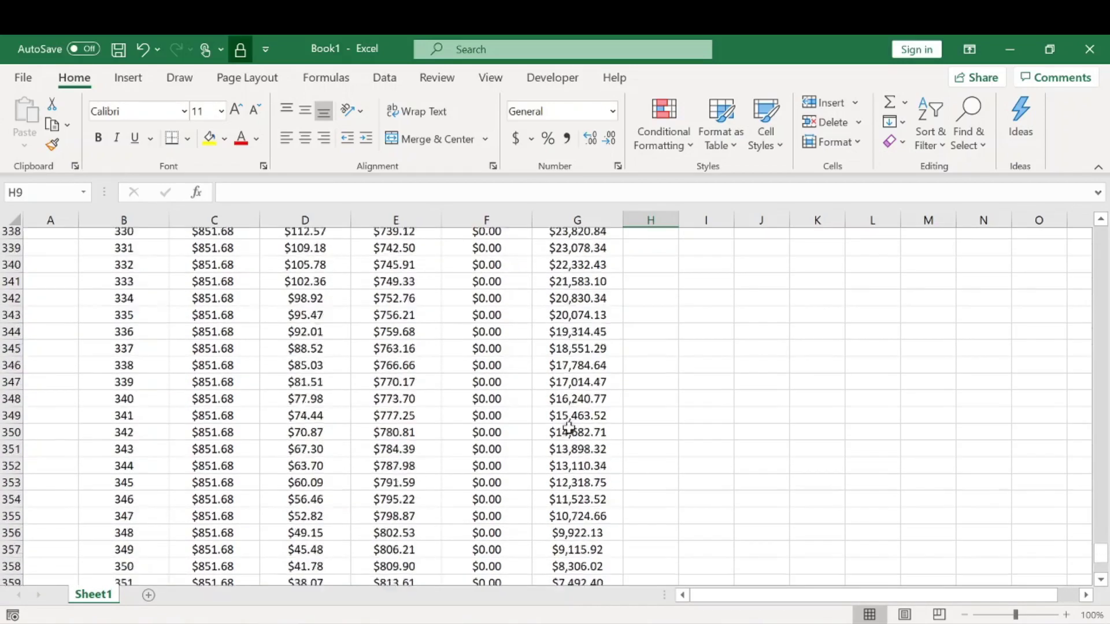
scroll(570, 427, down, 6)
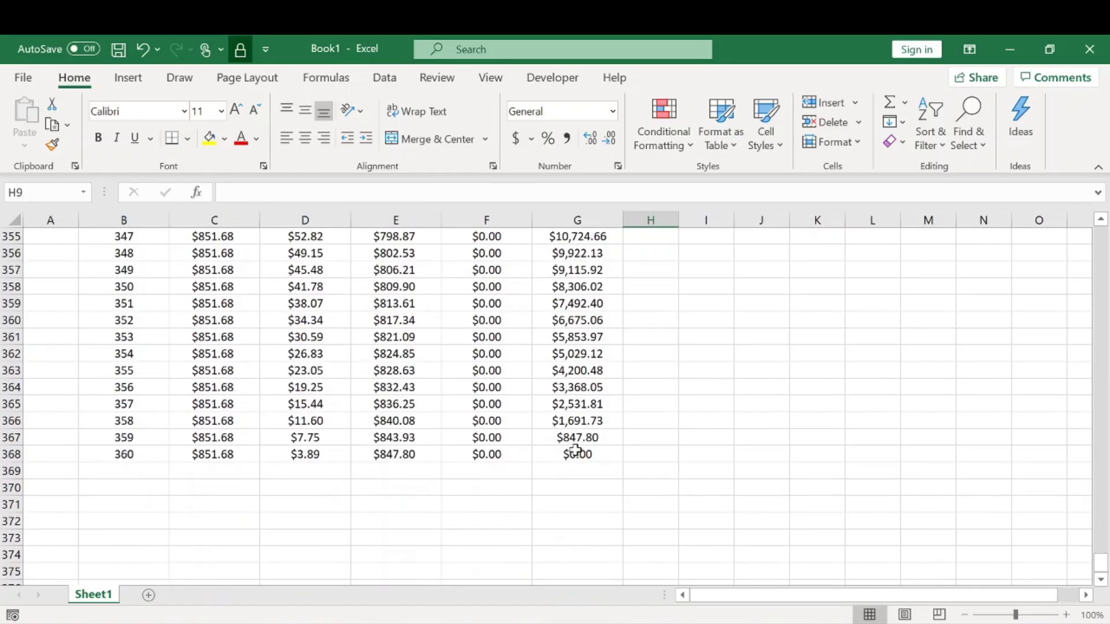
click(587, 452)
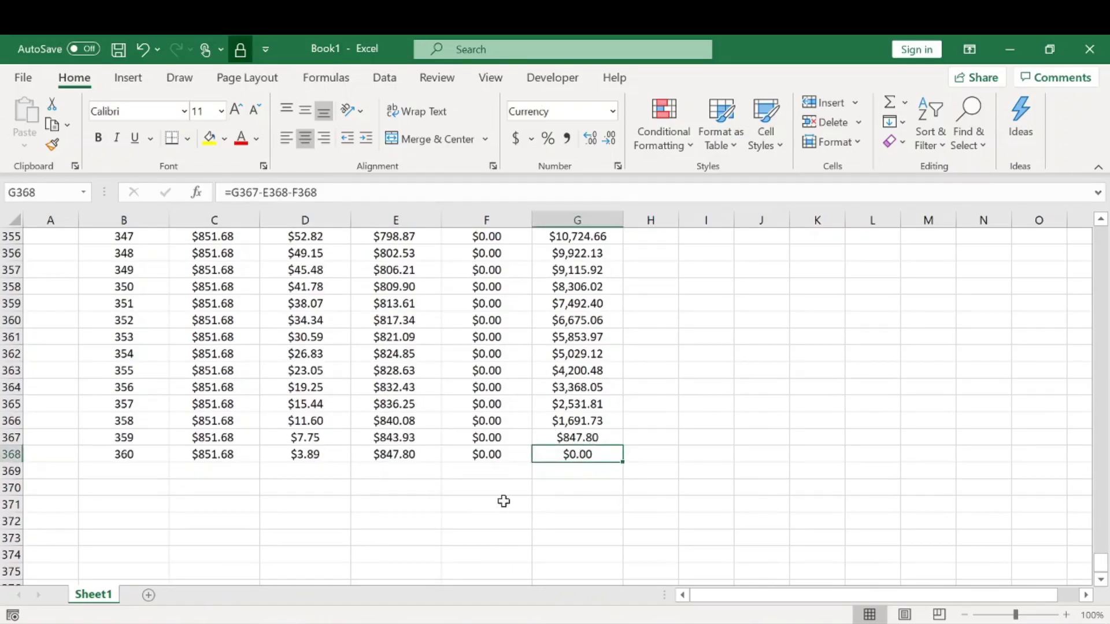
drag(1101, 565, 1094, 225)
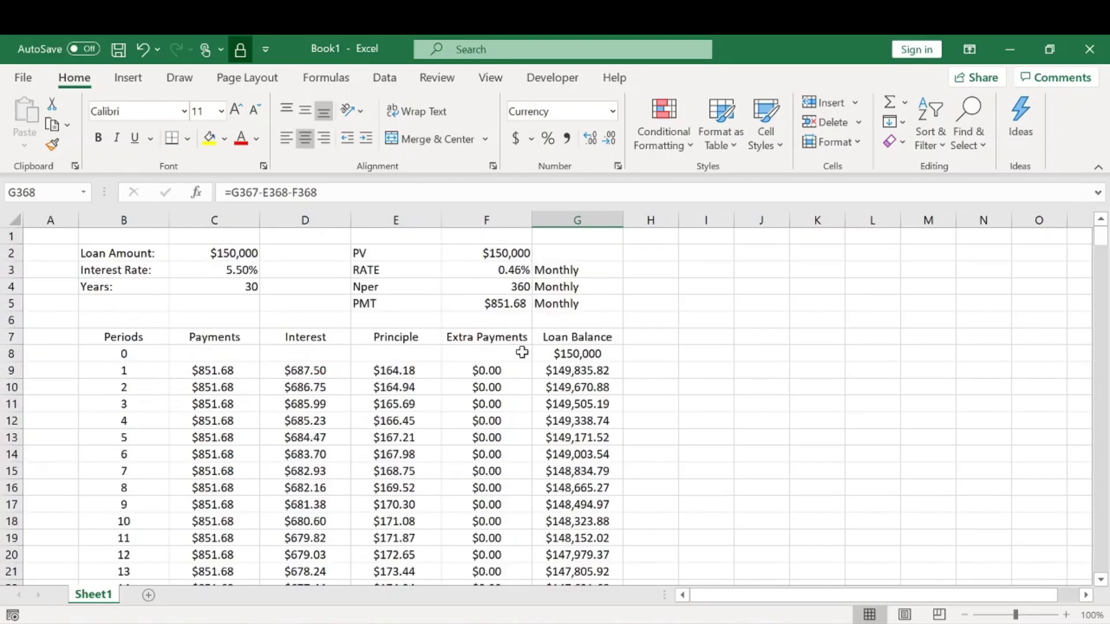
Add 'Total Interest:' and 'Total:' labels in I3:I4 and widen column I to fit.
click(730, 269)
text(Total INte)
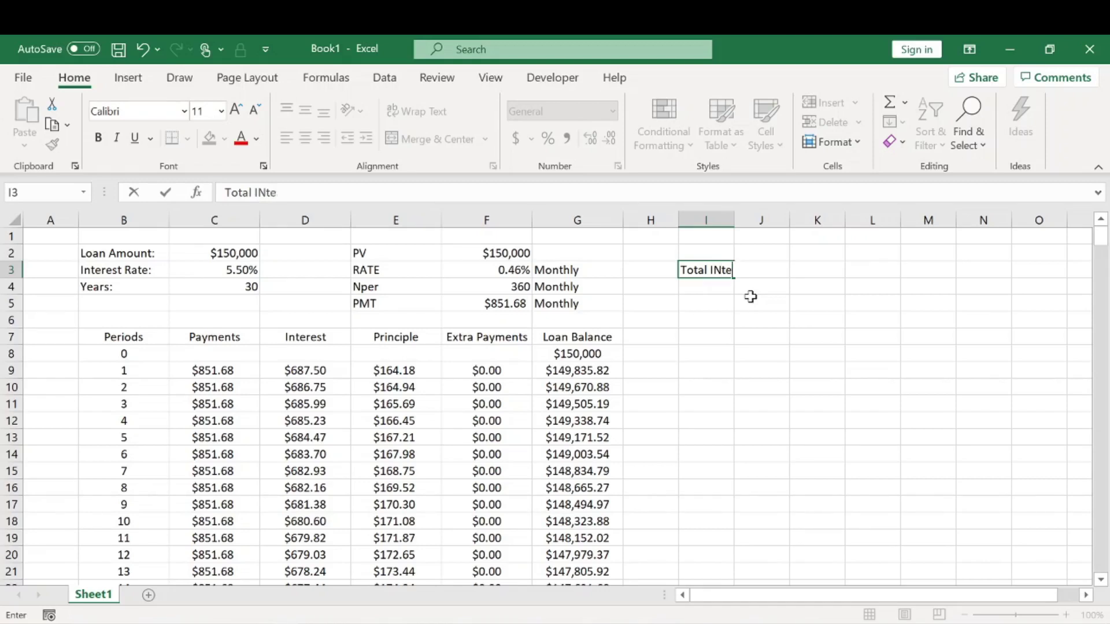
text(rest)
key(BackSpace)
key(BackSpace)
key(BackSpace)
key(BackSpace)
key(BackSpace)
key(BackSpace)
key(BackSpace)
text(nterest:)
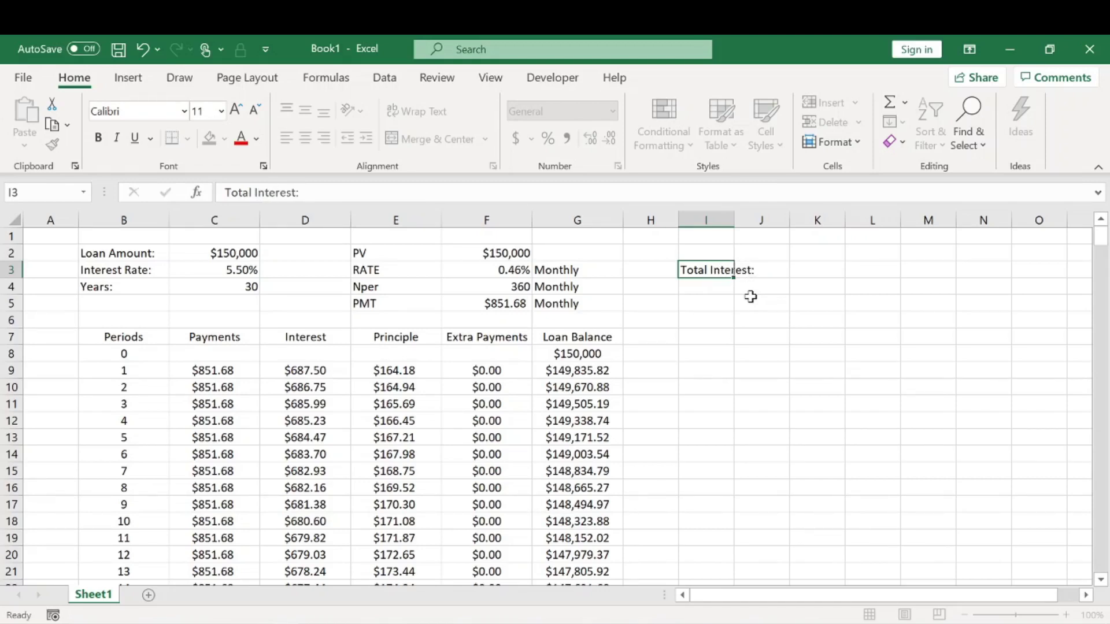
key(Return)
text(T)
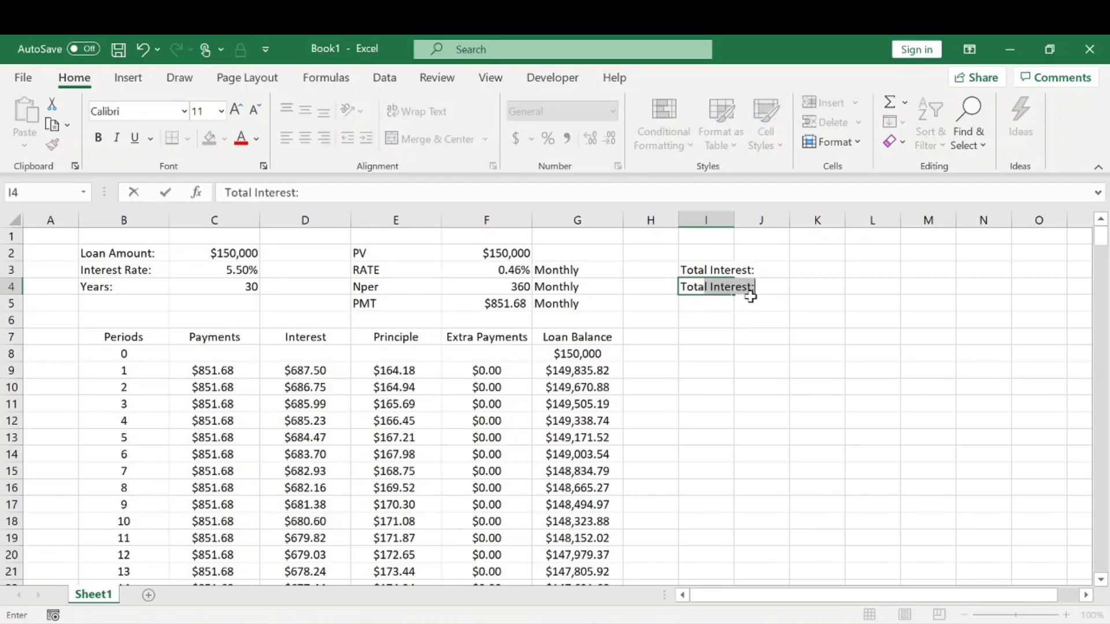
text(otal:)
key(Return)
click(750, 298)
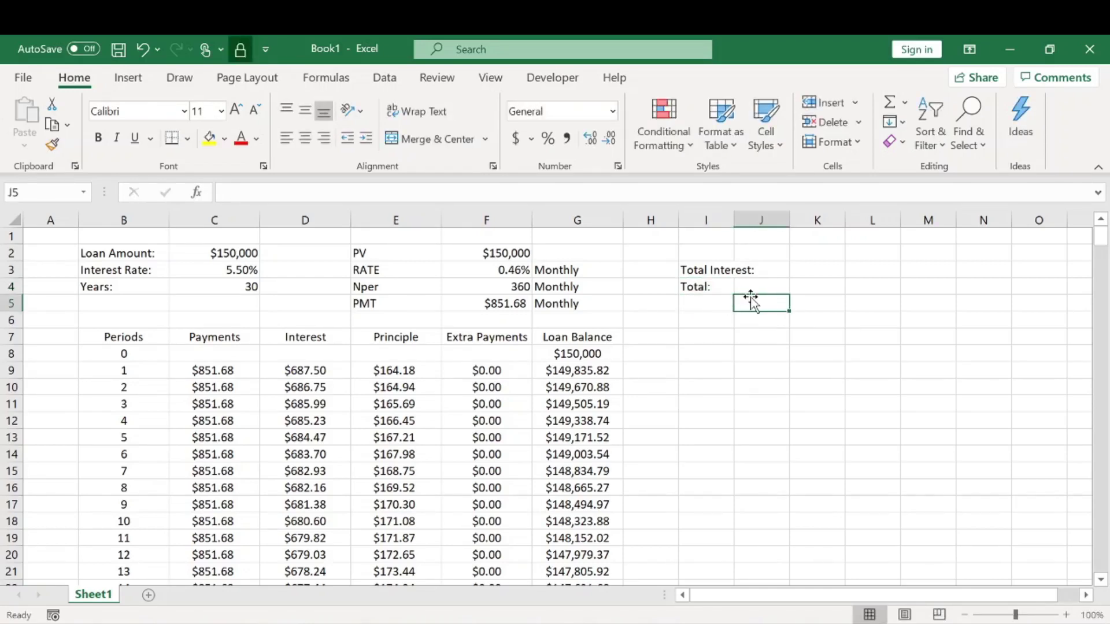
drag(734, 219, 757, 219)
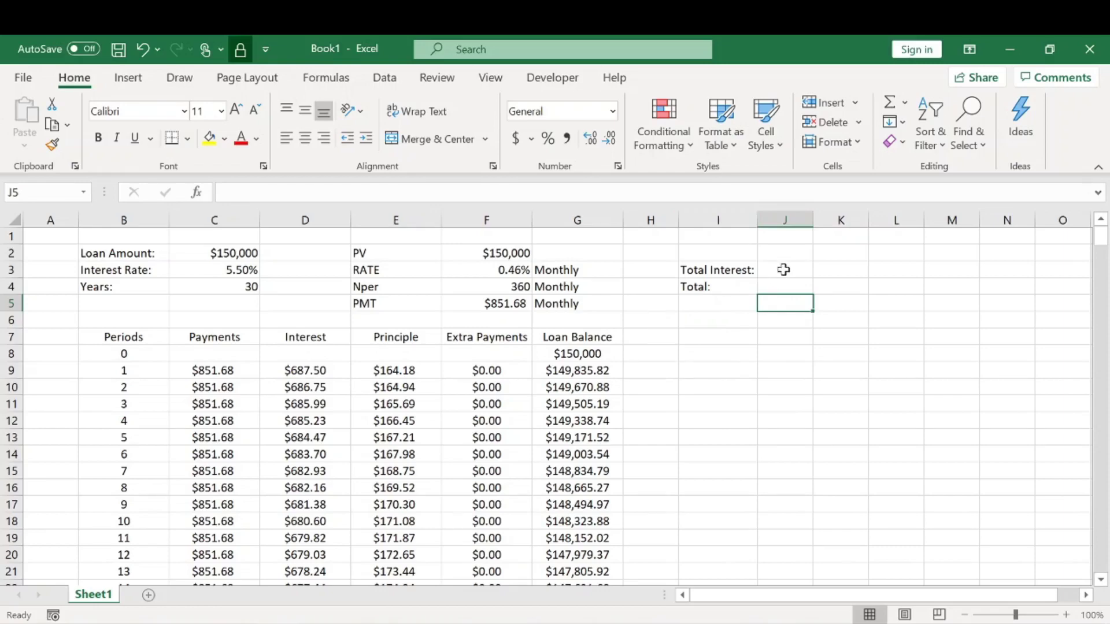
Sum the Interest column in J3 with =SUM(D9:D368), giving $156,606.06.
click(783, 270)
text(=sum)
key(Tab)
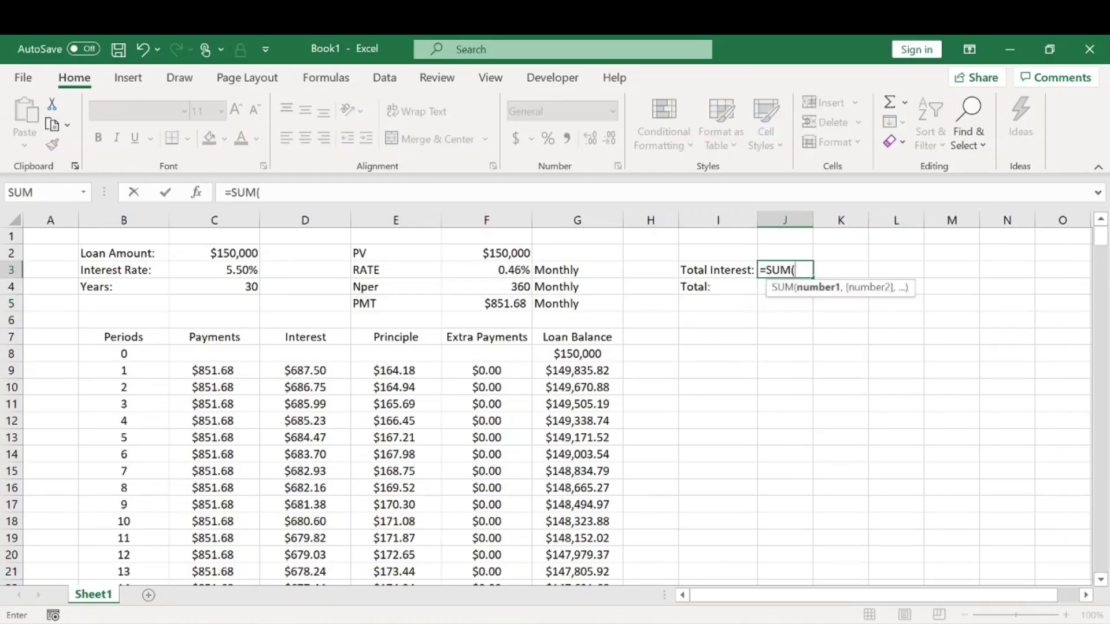
click(305, 370)
key(ctrl+shift+Down)
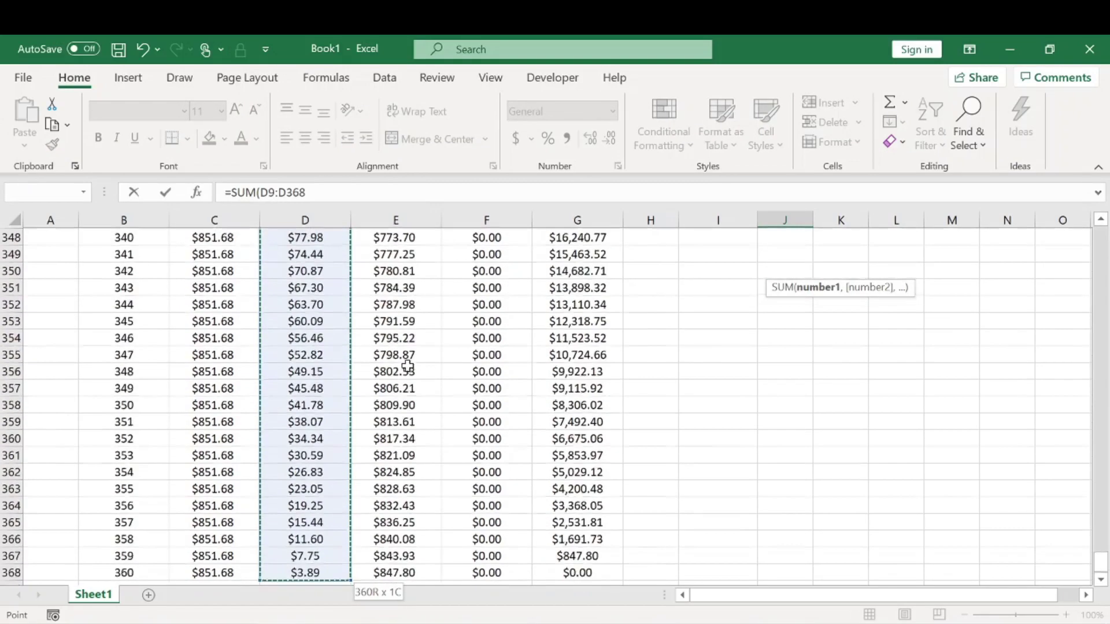
key(Return)
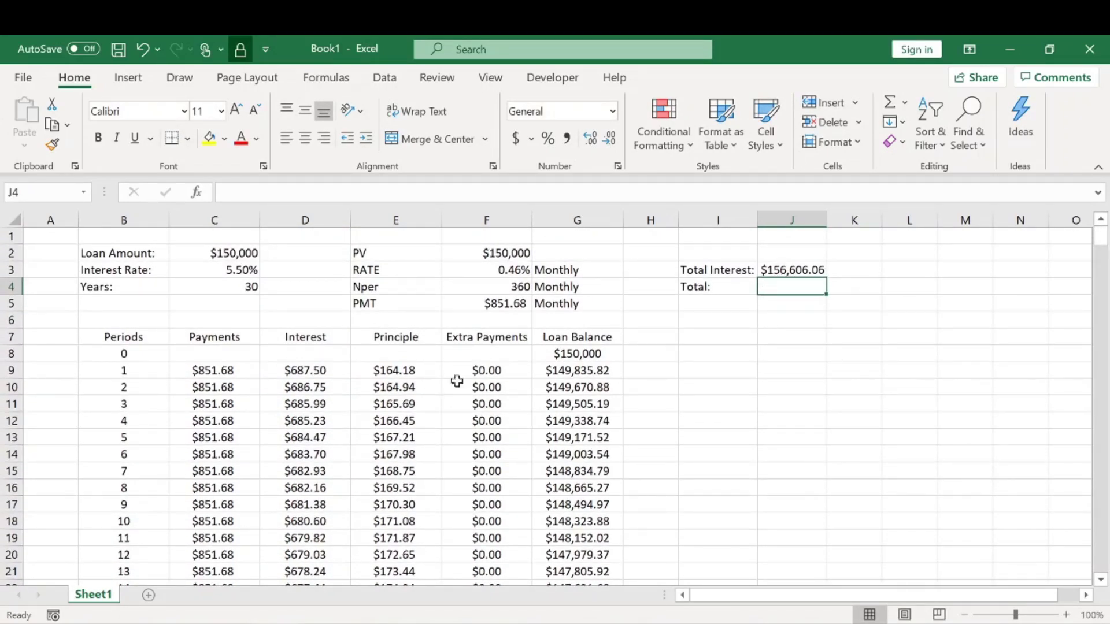
Enter a SUM of the Payments column from C9 down in J4, giving $306,606.06.
text(=SUM()
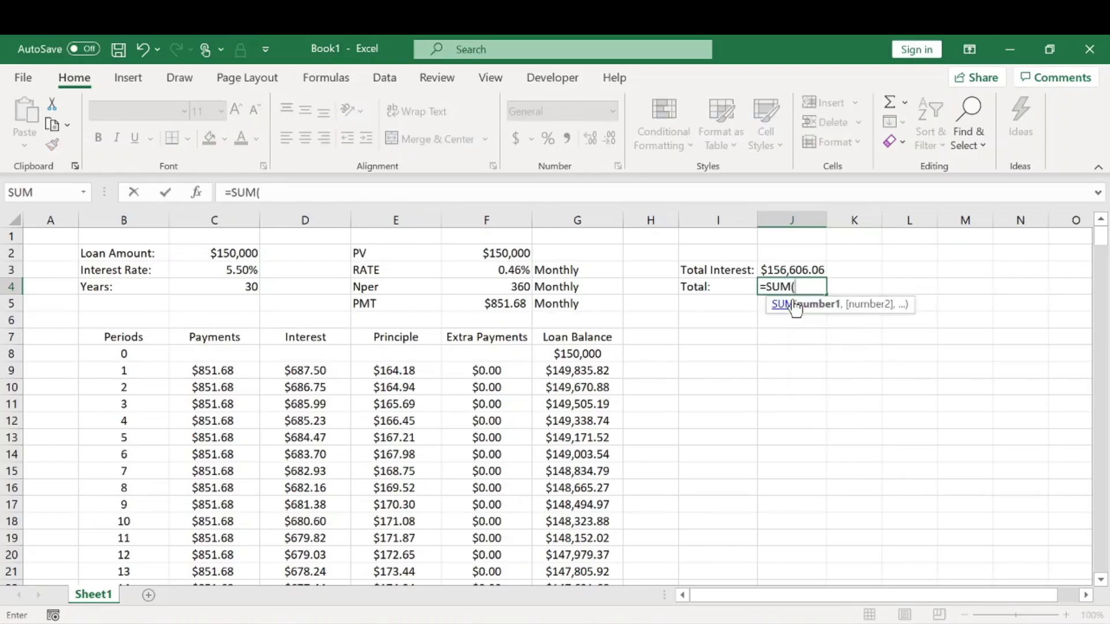
click(425, 371)
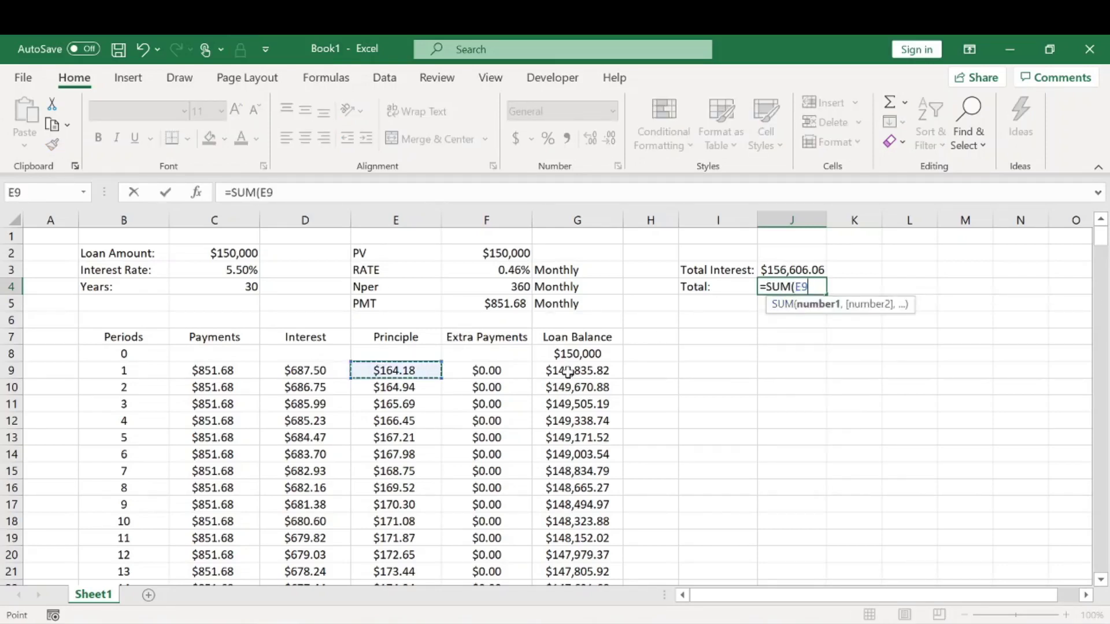
click(217, 372)
key(ctrl+shift+Down)
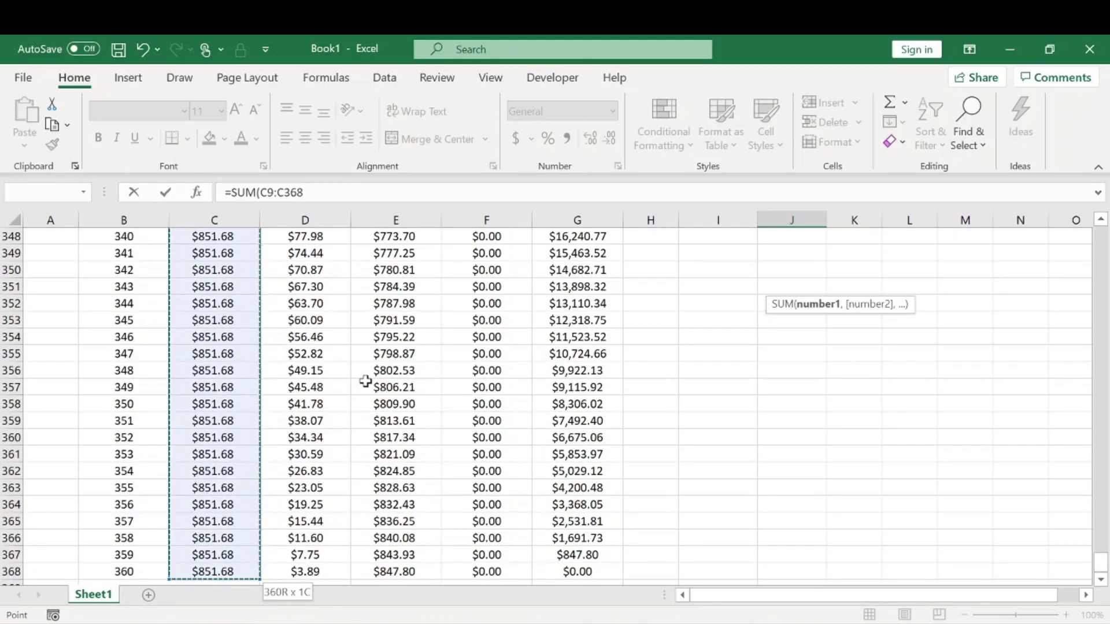
key(Return)
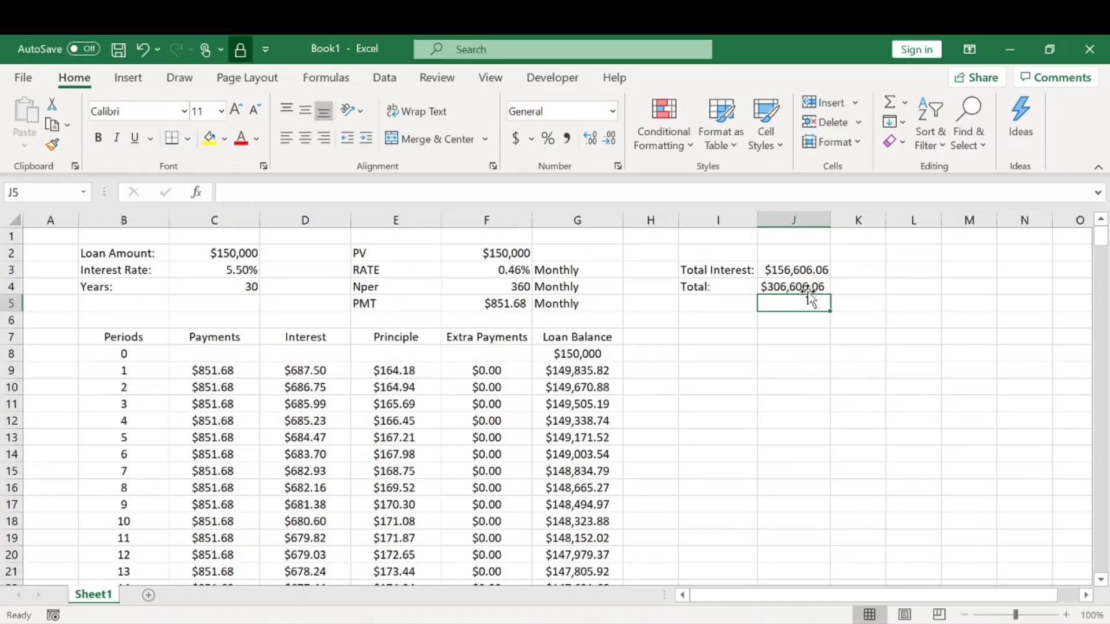
click(785, 273)
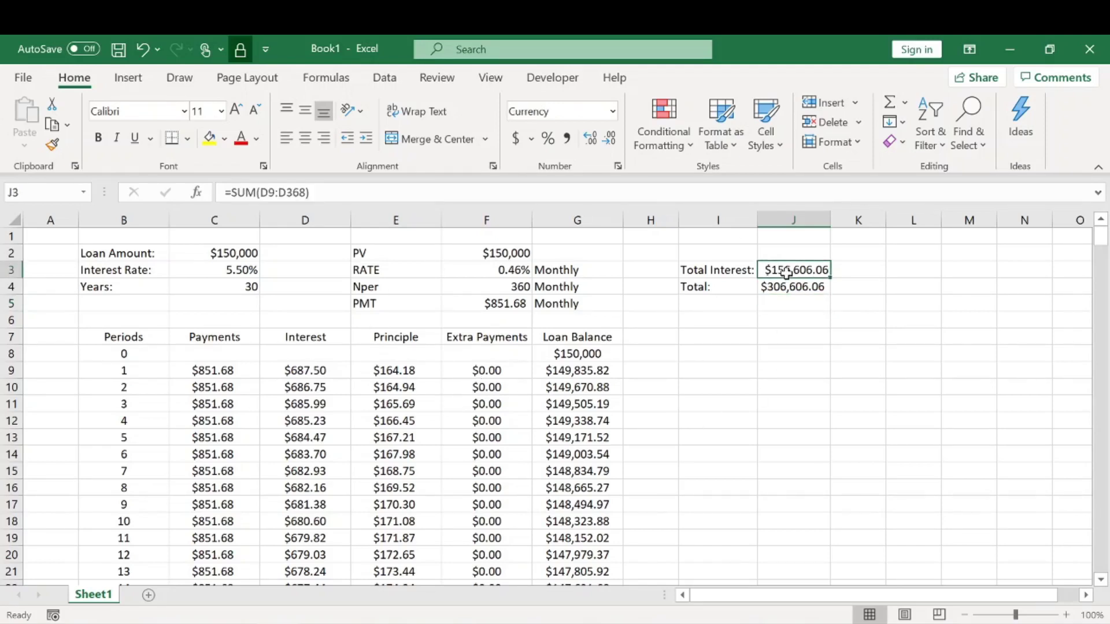
Try a 2.5% interest rate in C3, then undo back to 5.50%.
click(247, 272)
text(2.)
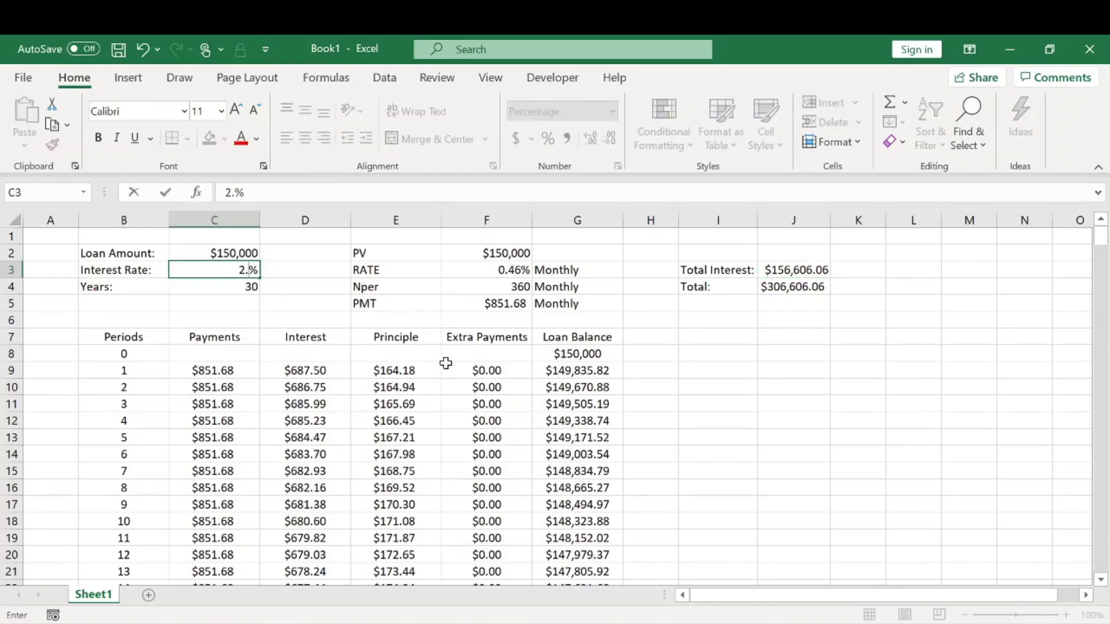
text(5)
key(Return)
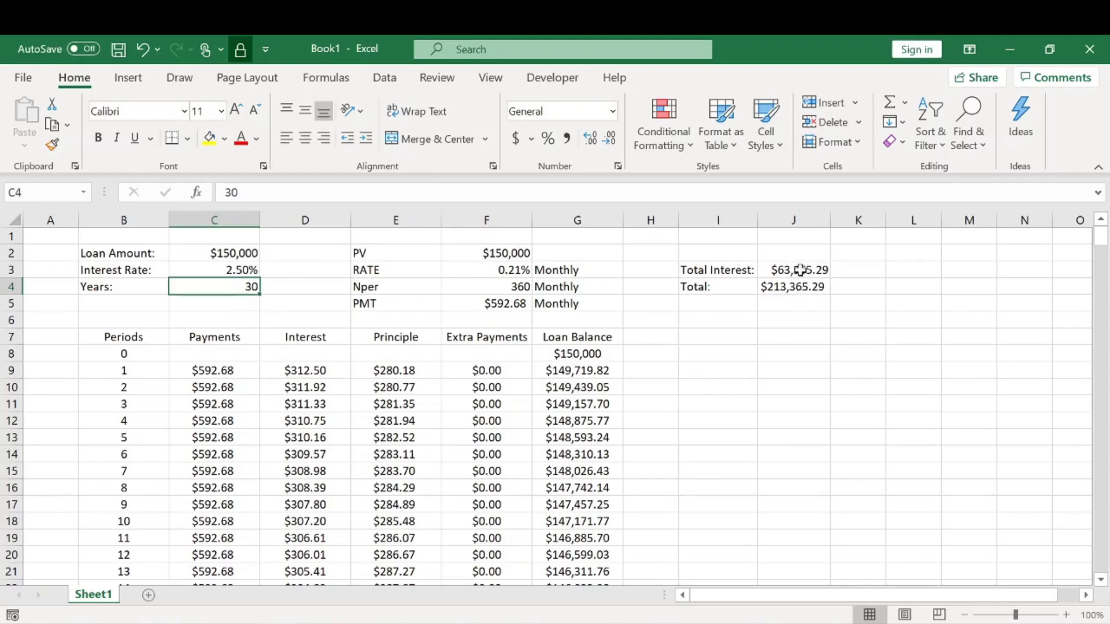
key(ctrl+z)
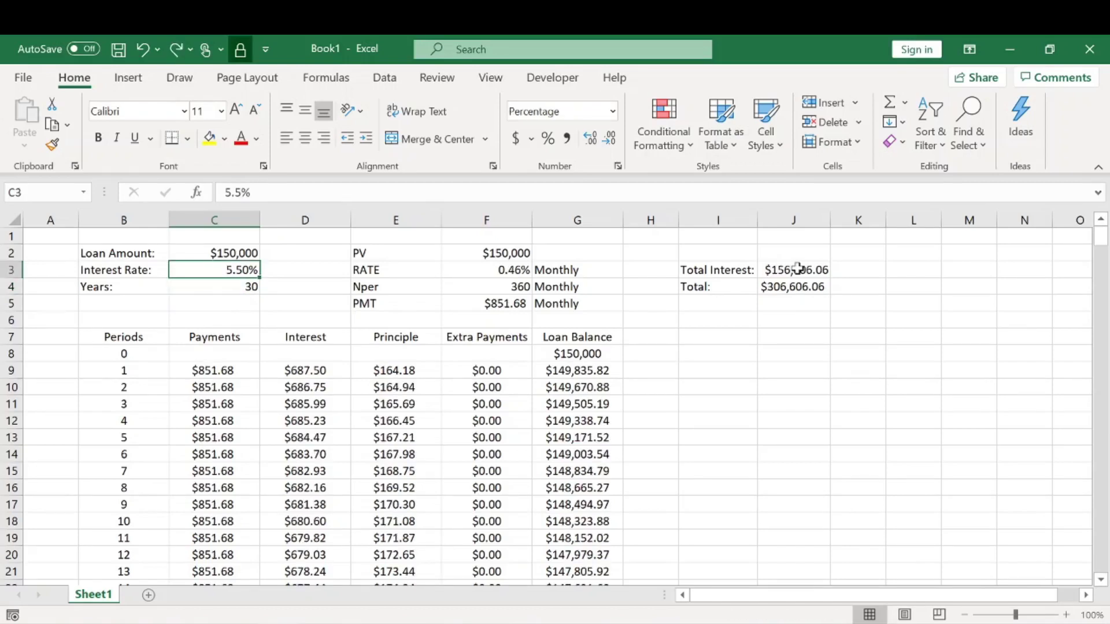
Fill the loan inputs B2:C4 and the Extra Payments header F7 yellow.
drag(138, 254, 245, 305)
click(174, 302)
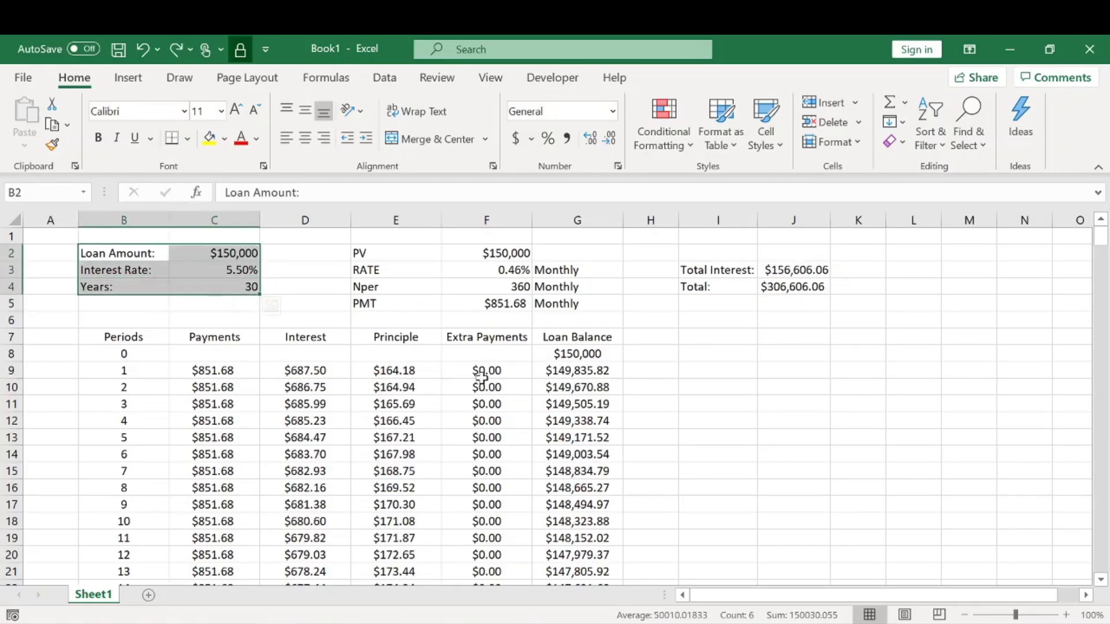
ctrl+click(471, 337)
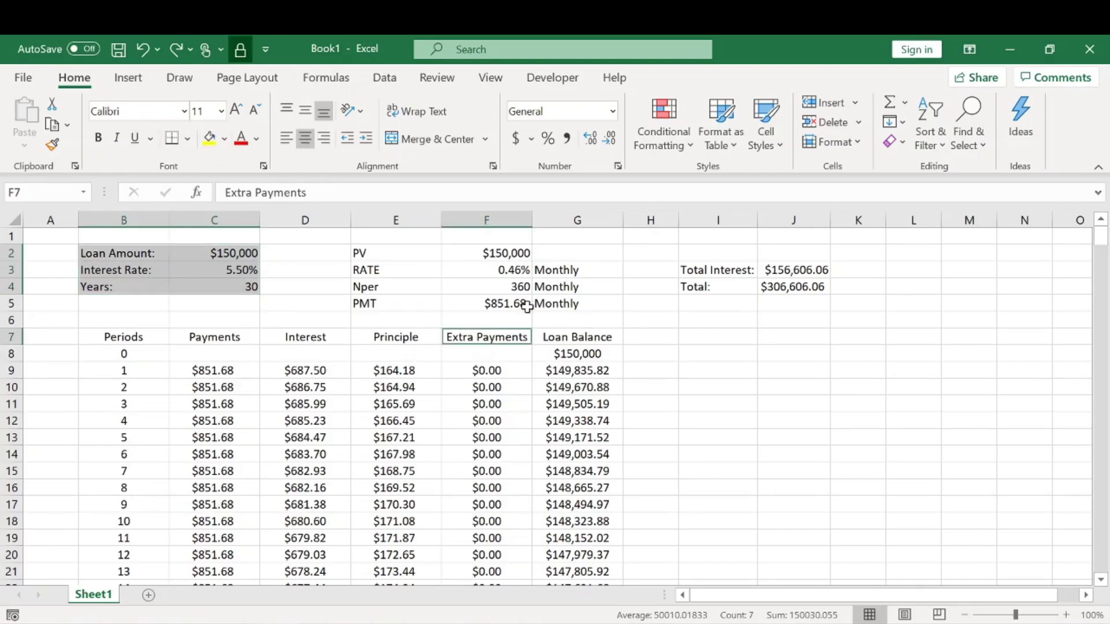
click(210, 138)
click(727, 352)
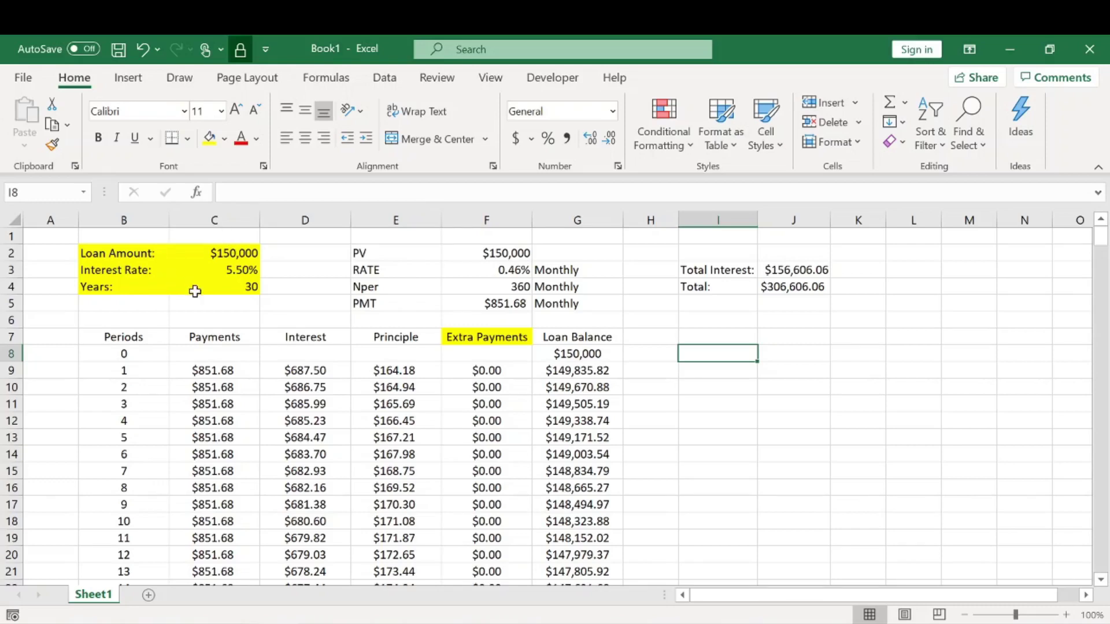
click(234, 269)
click(230, 249)
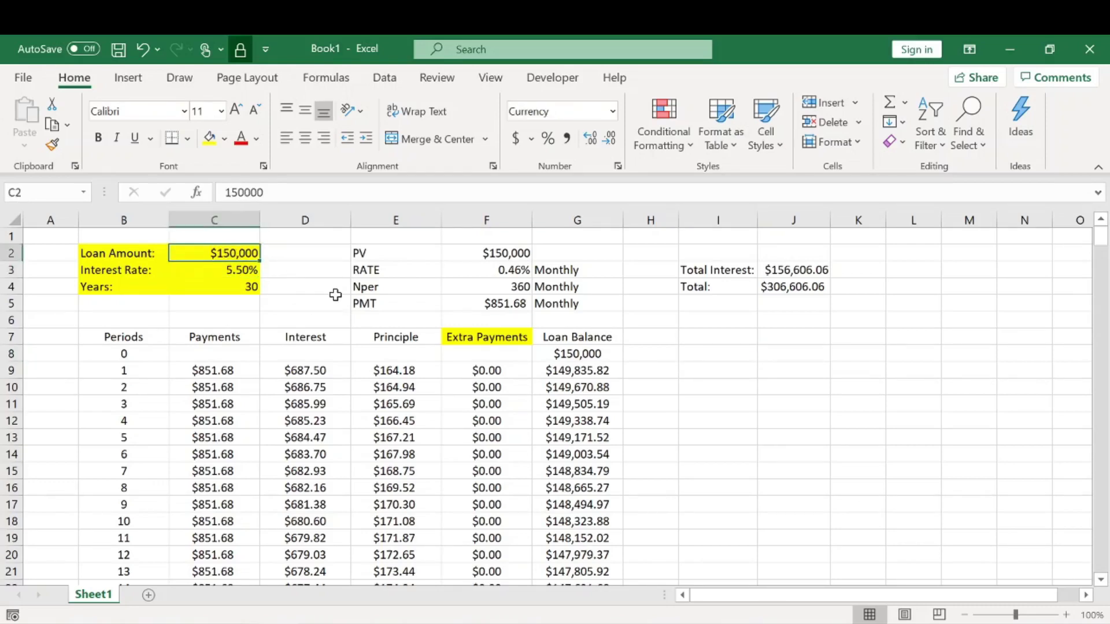
text(180,)
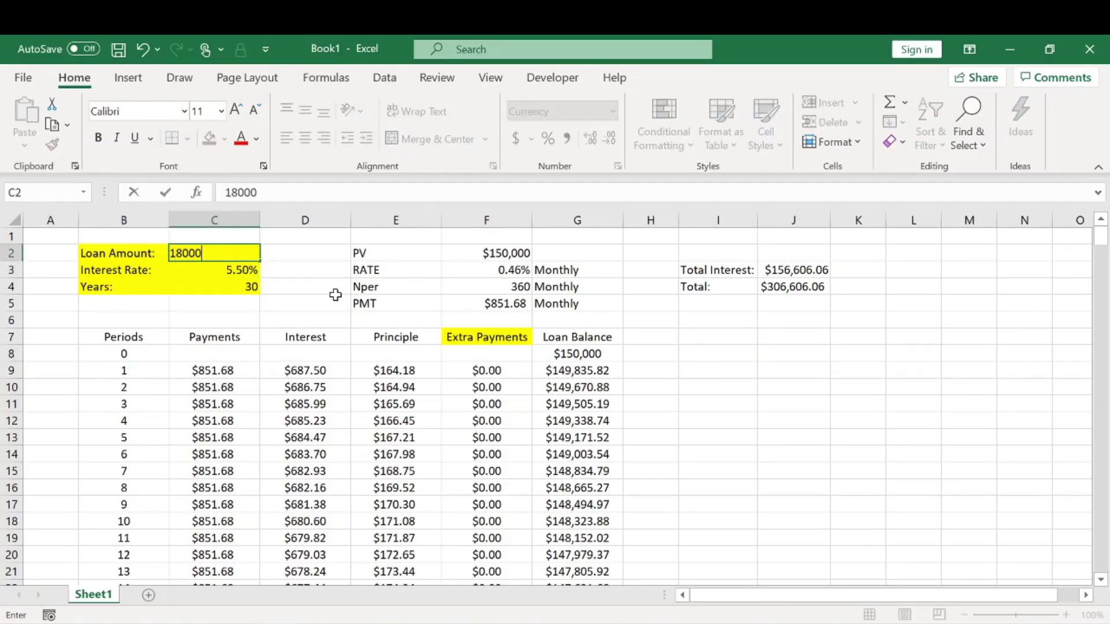
text(000)
key(Return)
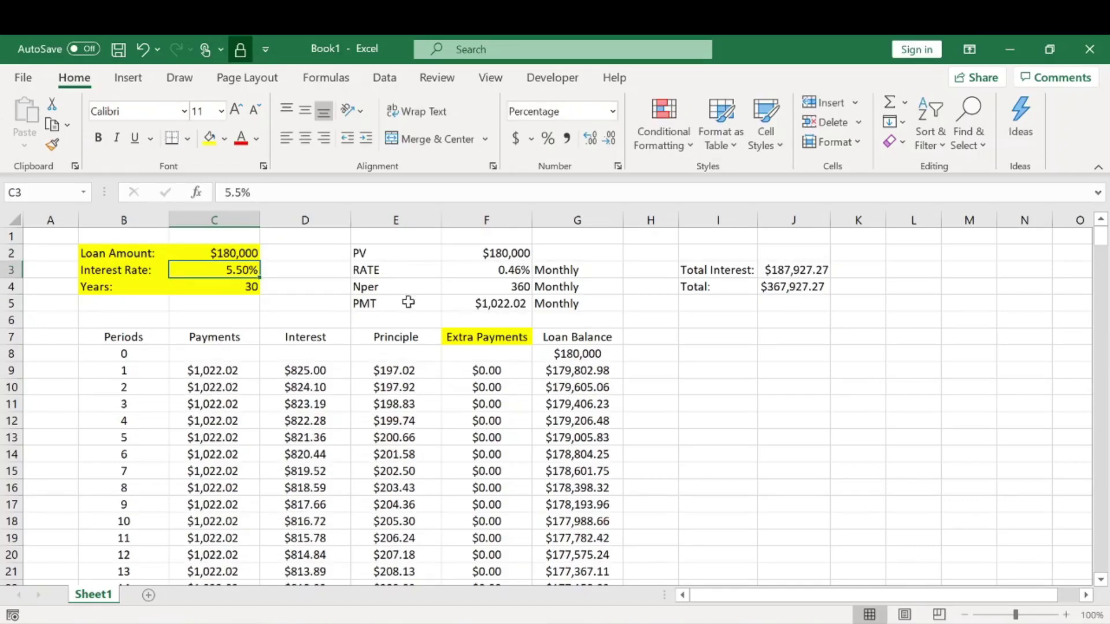
scroll(575, 396, down, 7)
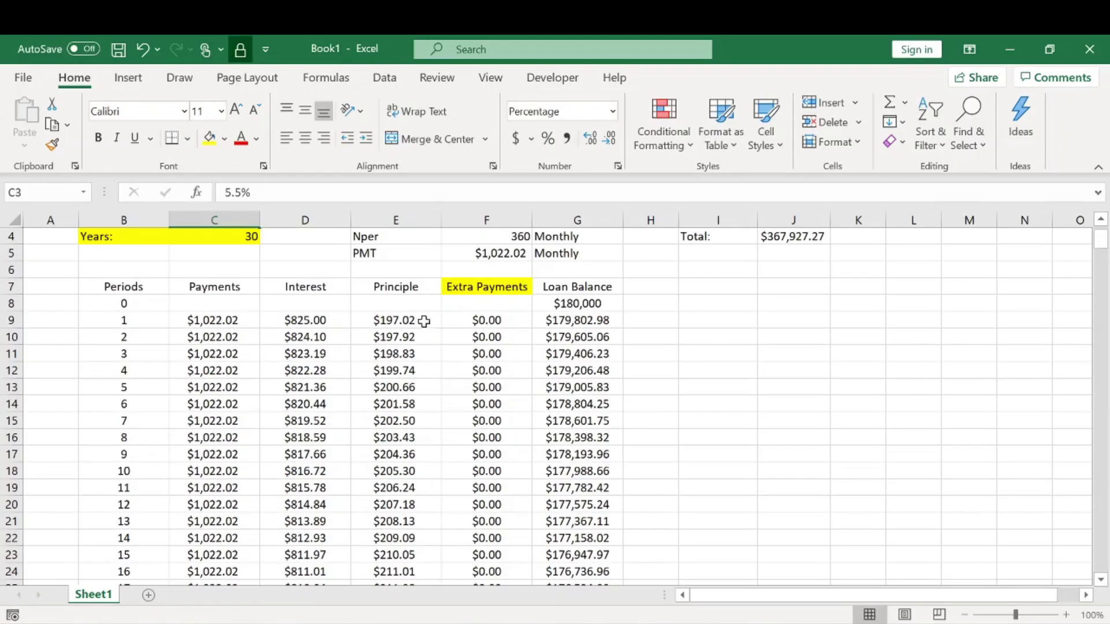
scroll(757, 328, up, 1)
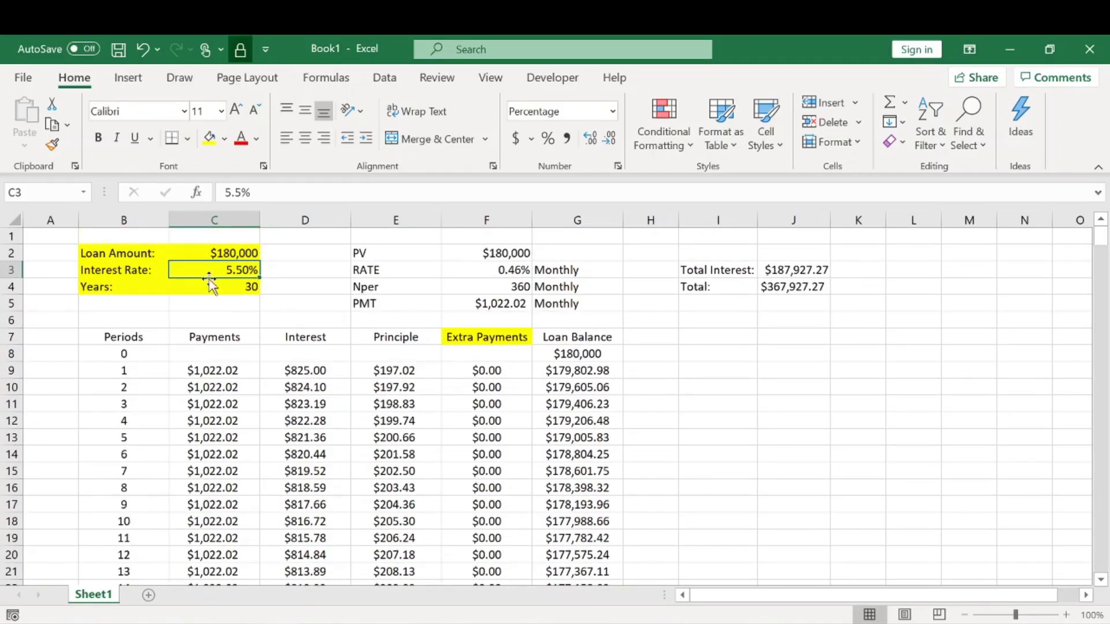
text(2.5)
key(Return)
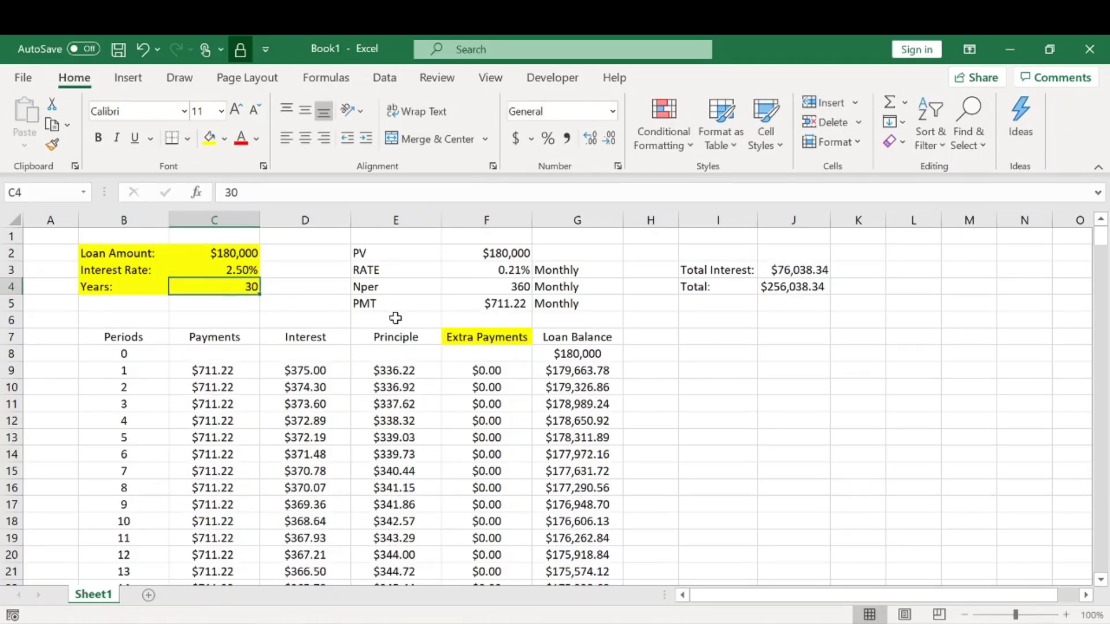
key(ctrl+z)
key(ctrl+z)
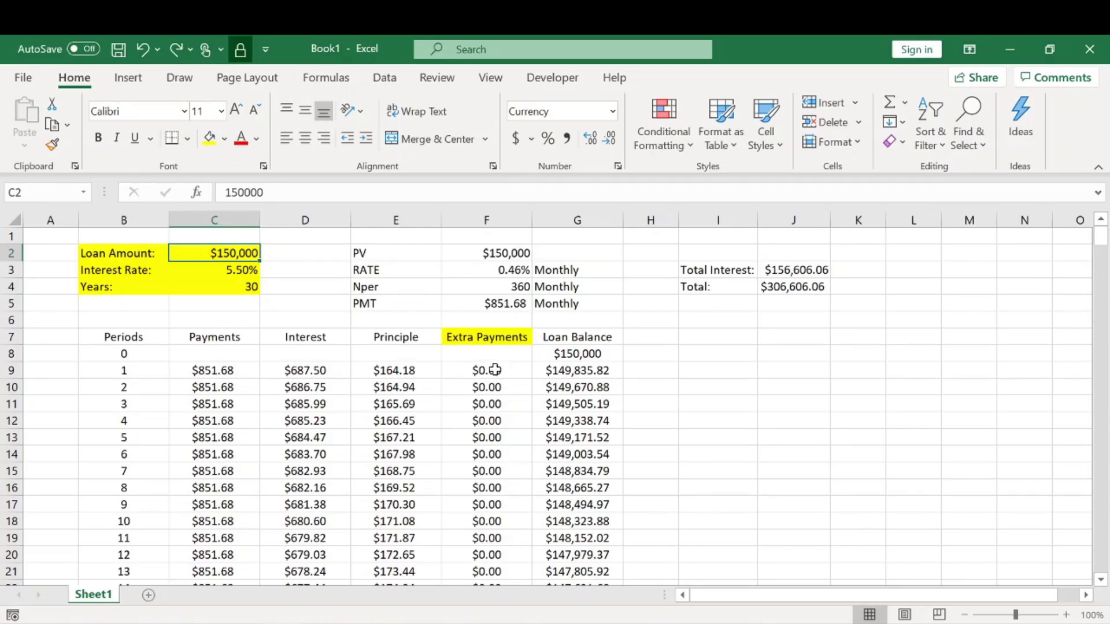
Enter a $2,000 extra payment for period 4 in F12 and review the updated totals.
click(486, 422)
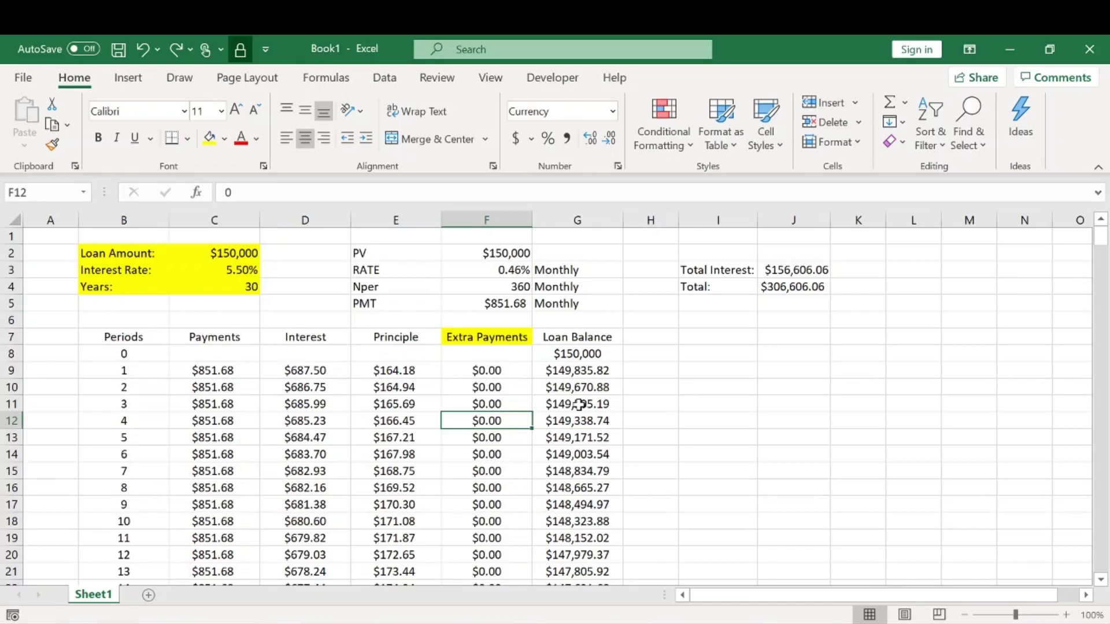
text(2000)
key(Return)
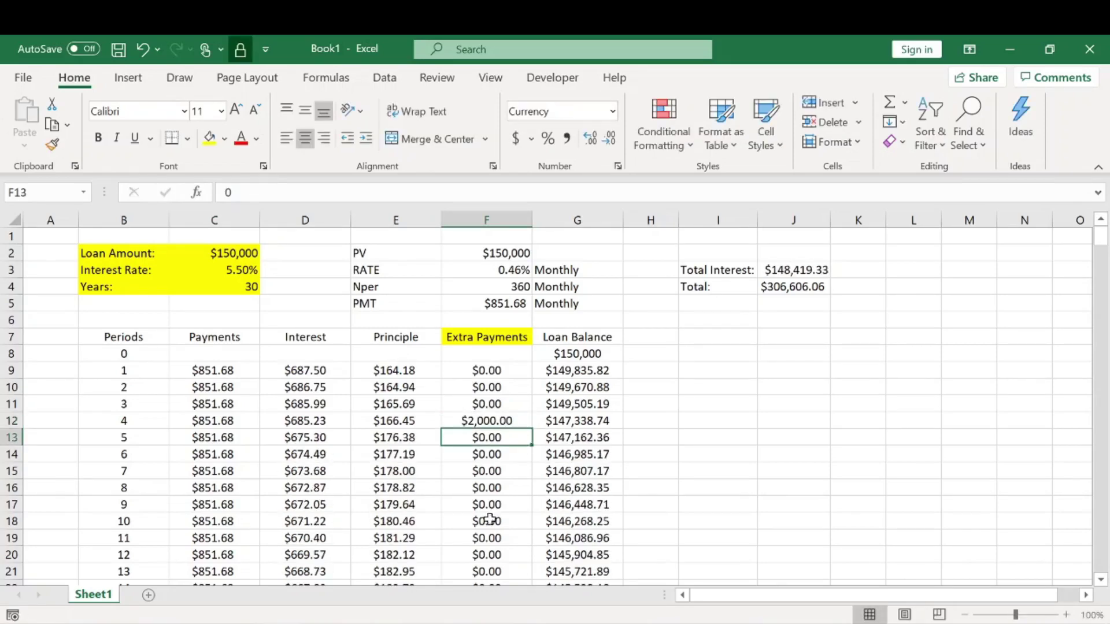
click(488, 506)
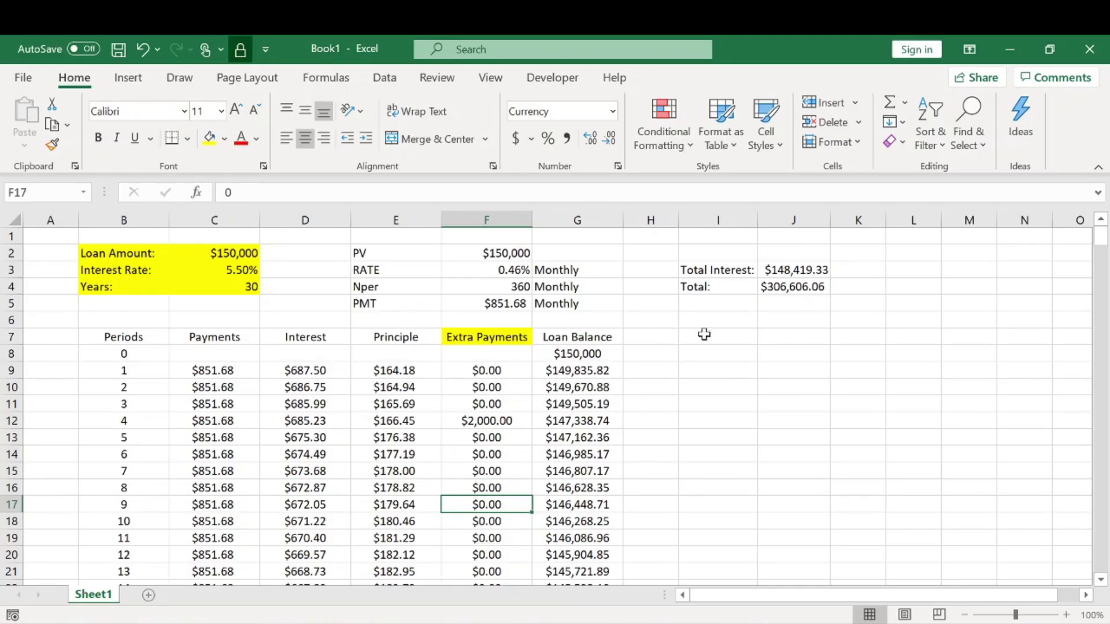
click(777, 287)
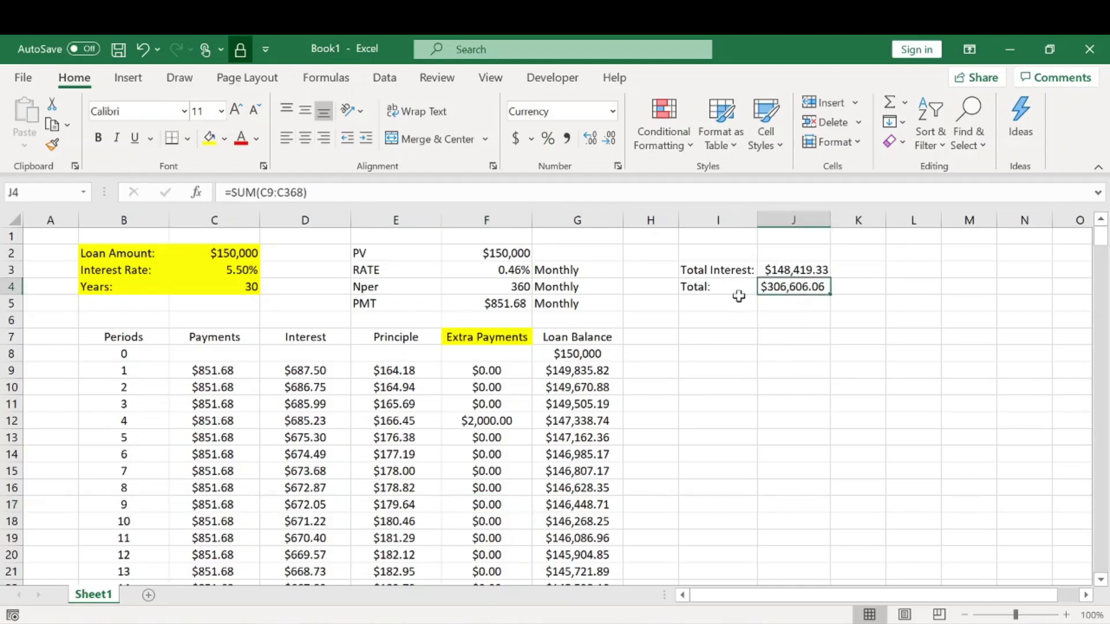
drag(737, 287, 786, 287)
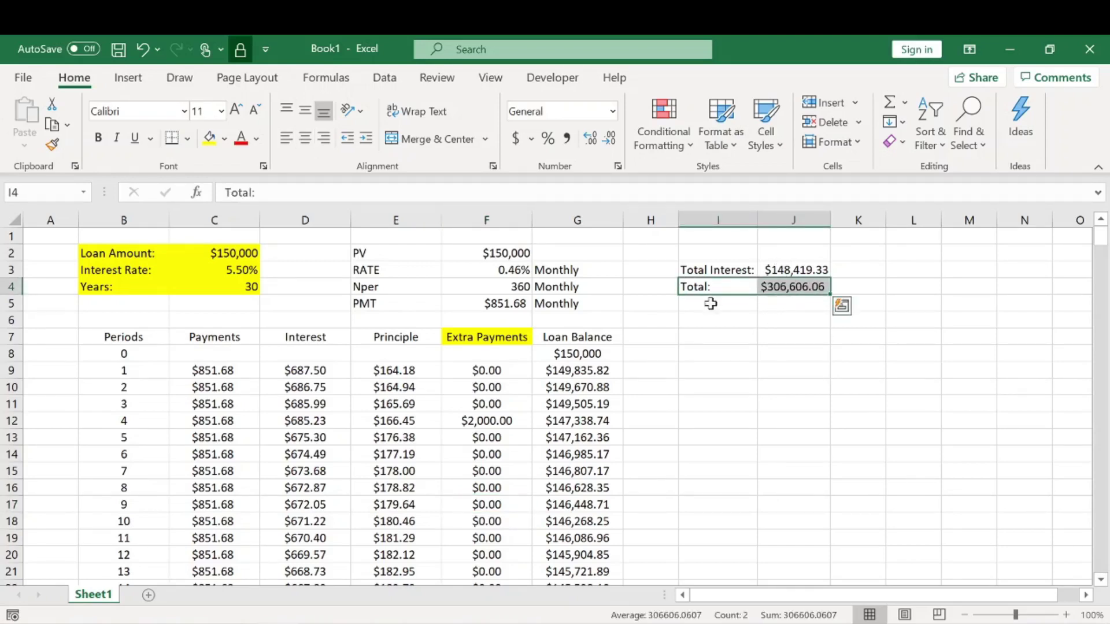
click(765, 269)
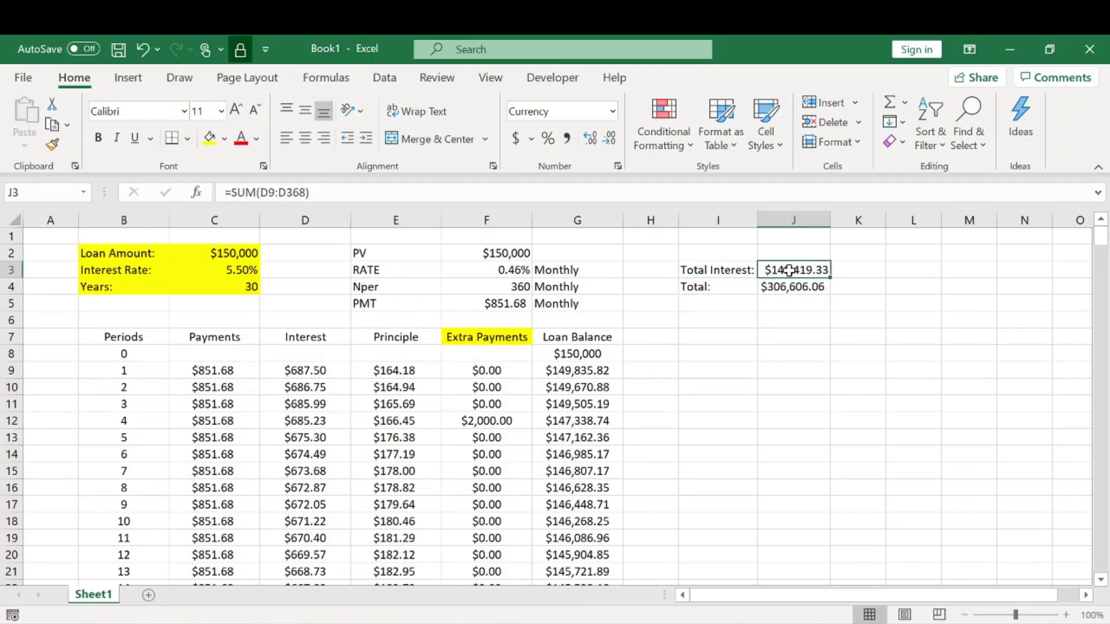
click(507, 420)
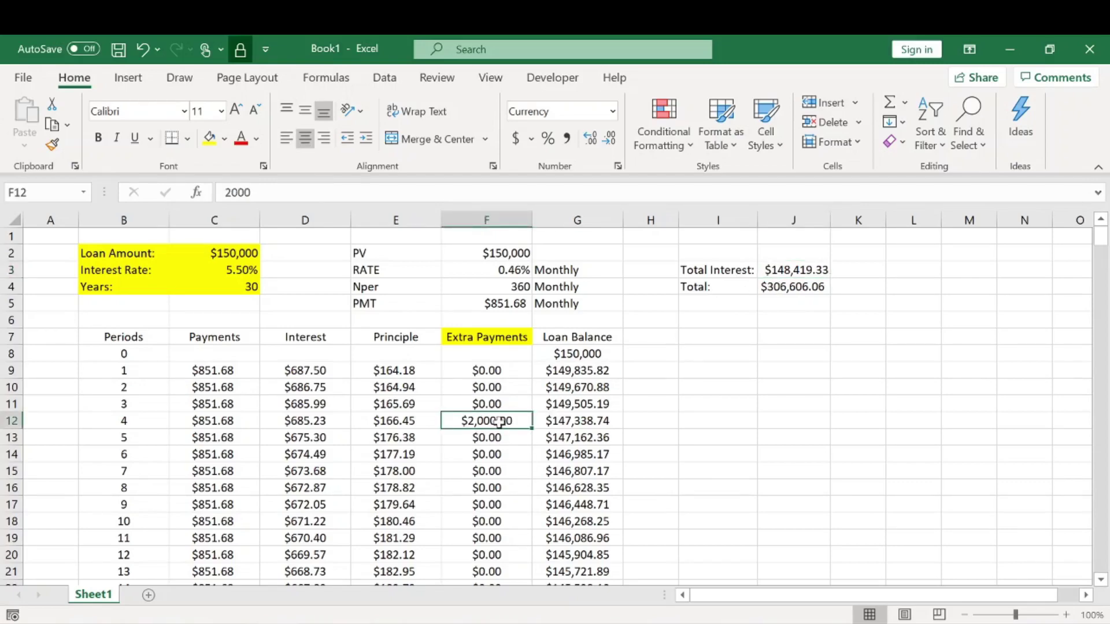
scroll(725, 383, down, 1)
scroll(725, 382, down, 20)
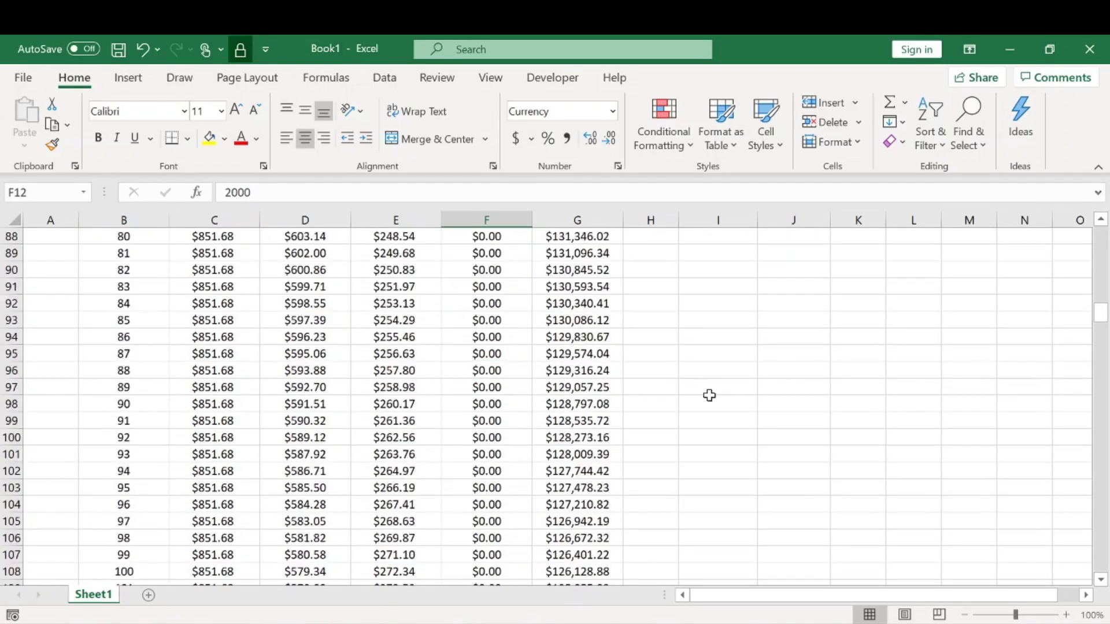
scroll(692, 370, down, 20)
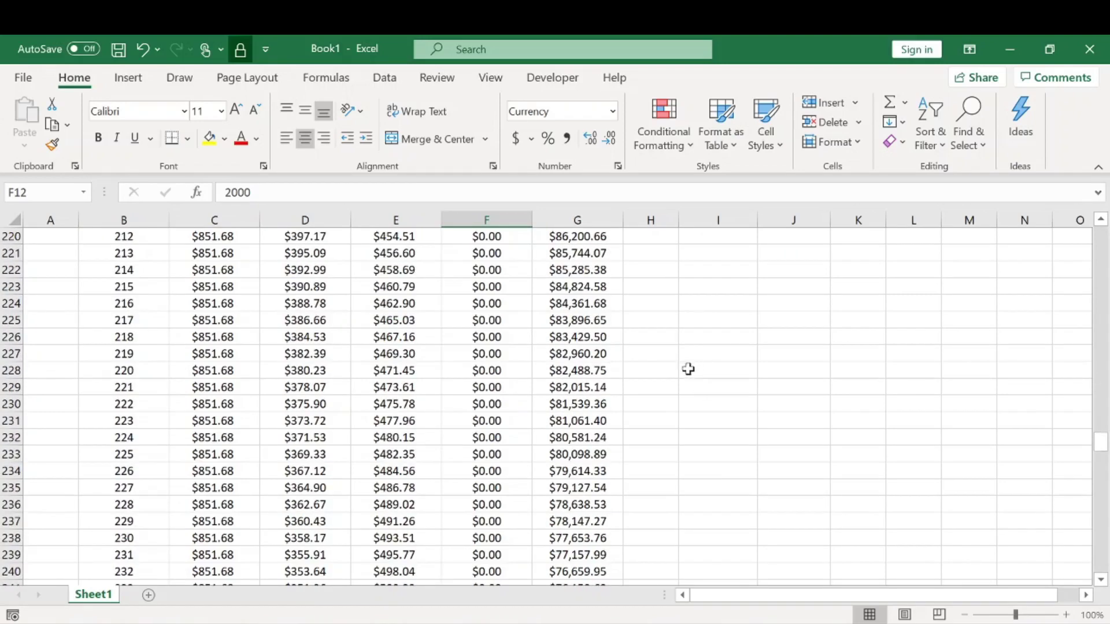
scroll(687, 371, down, 20)
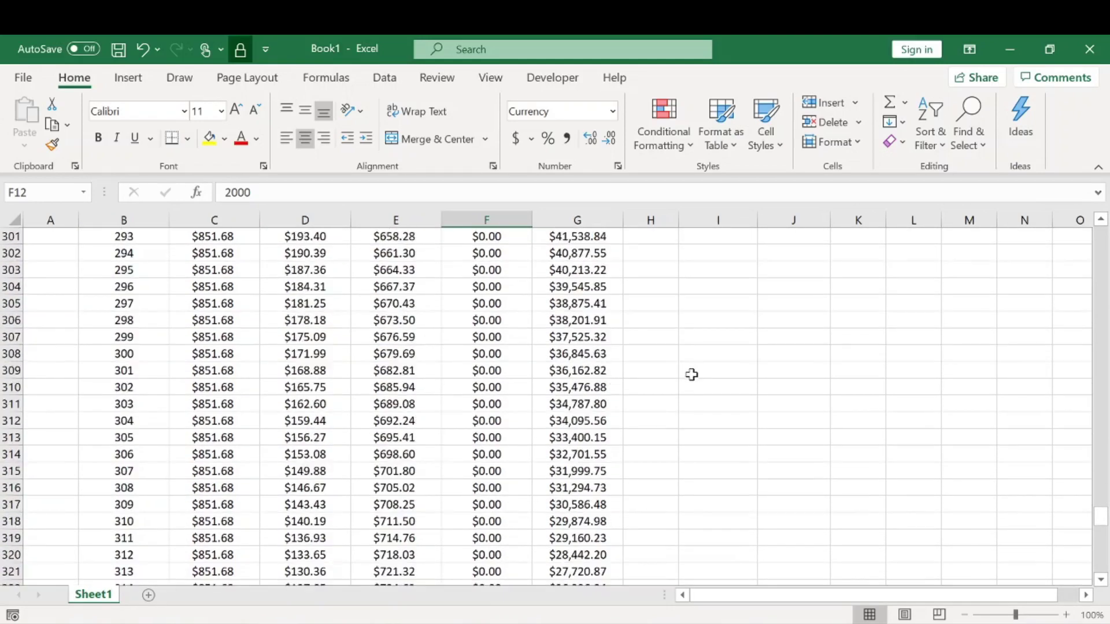
scroll(692, 372, down, 6)
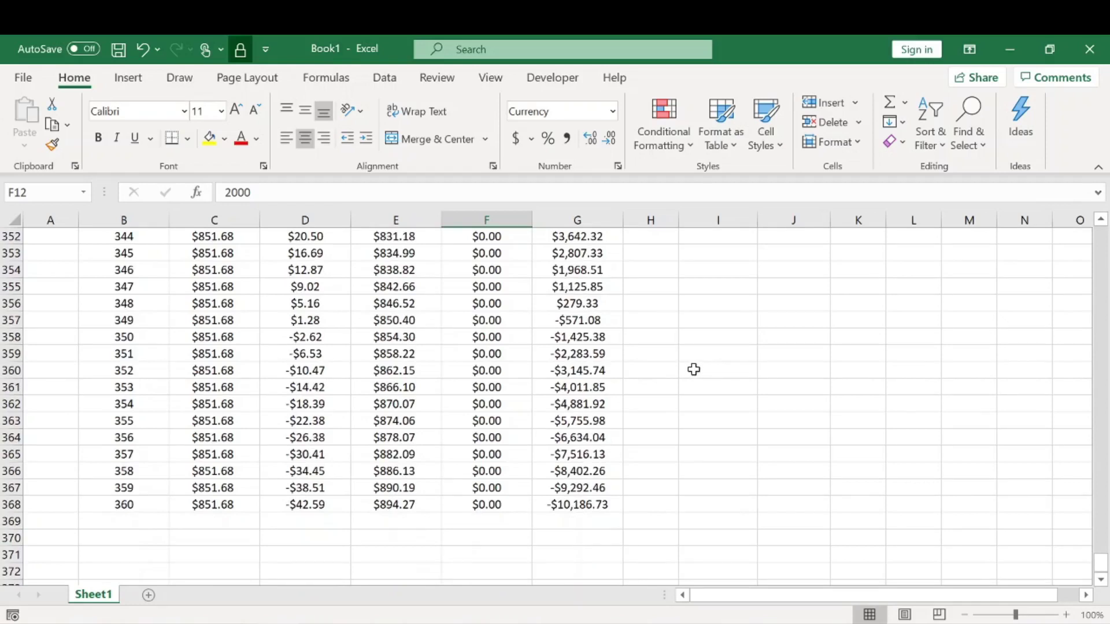
drag(578, 303, 578, 321)
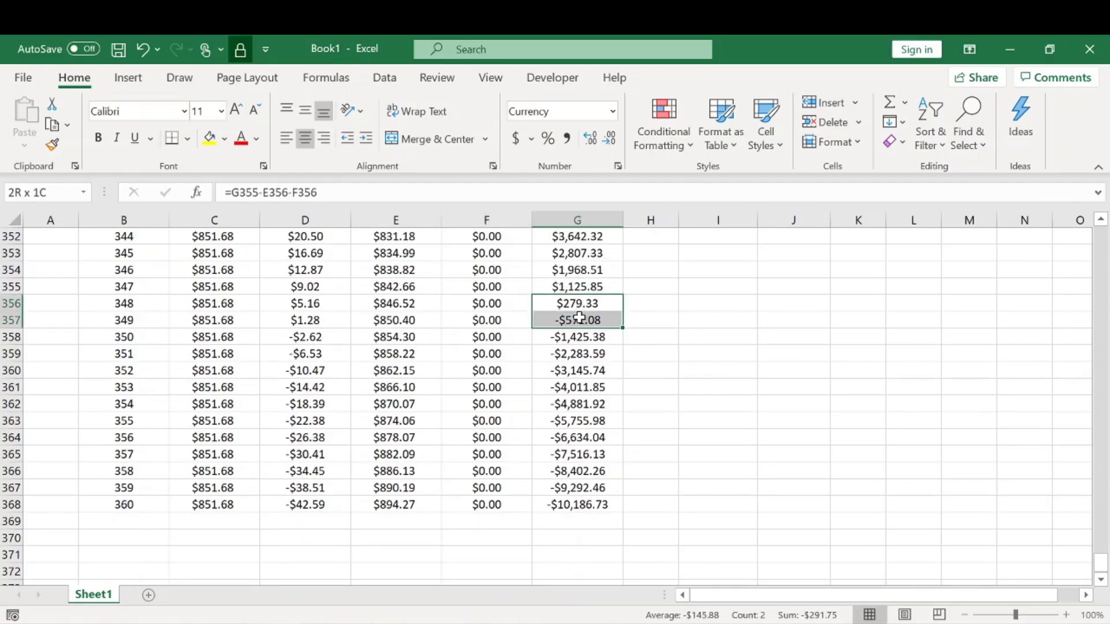
drag(134, 308, 139, 322)
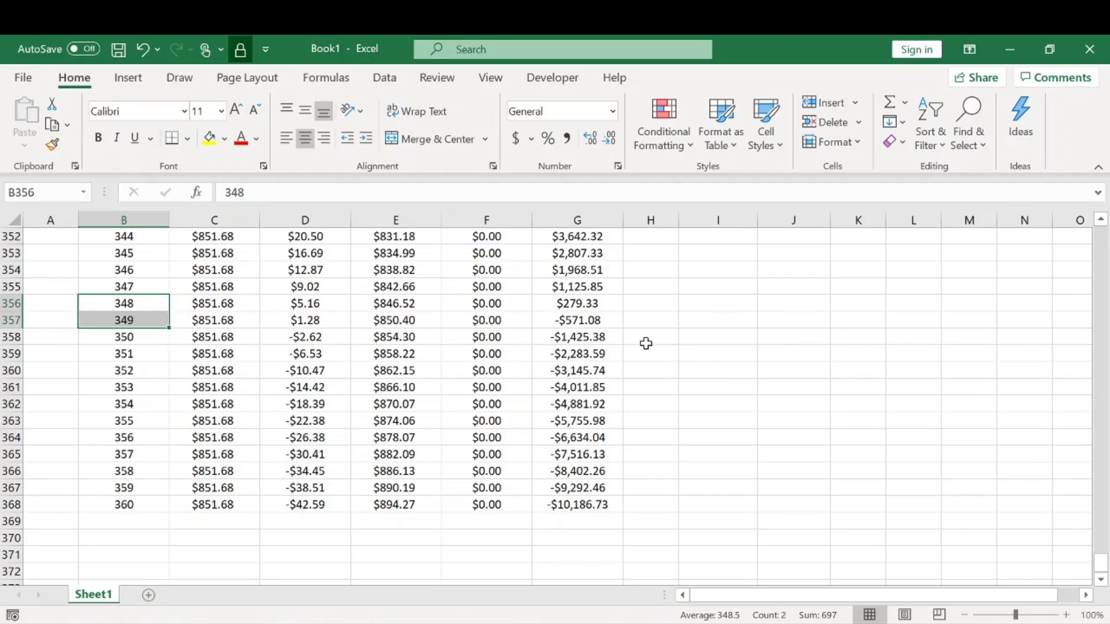
drag(129, 337, 578, 504)
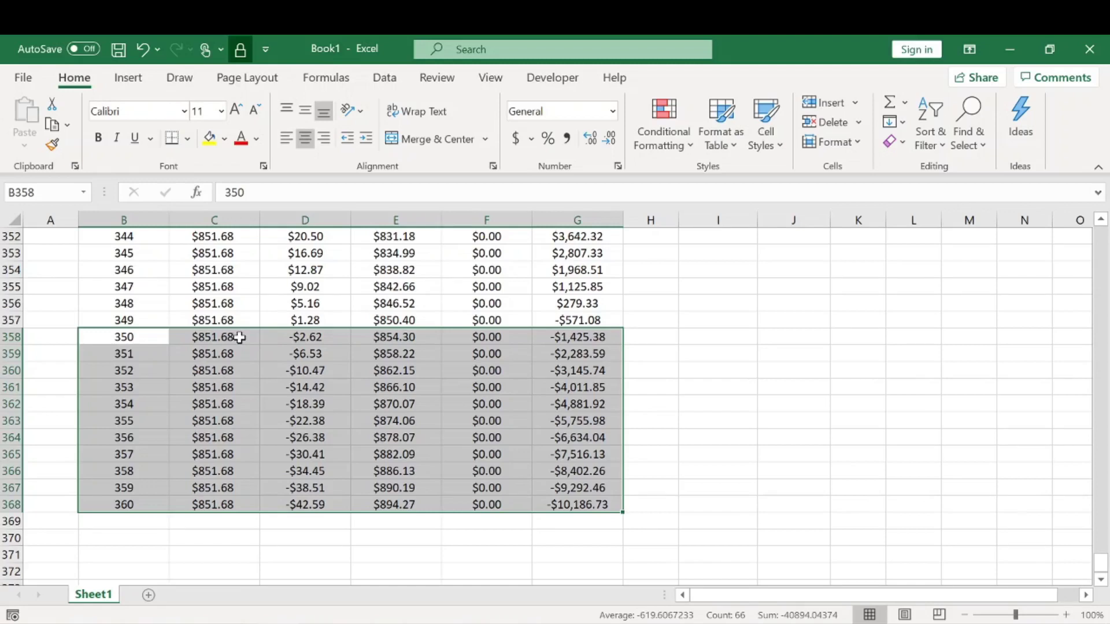
drag(240, 337, 227, 506)
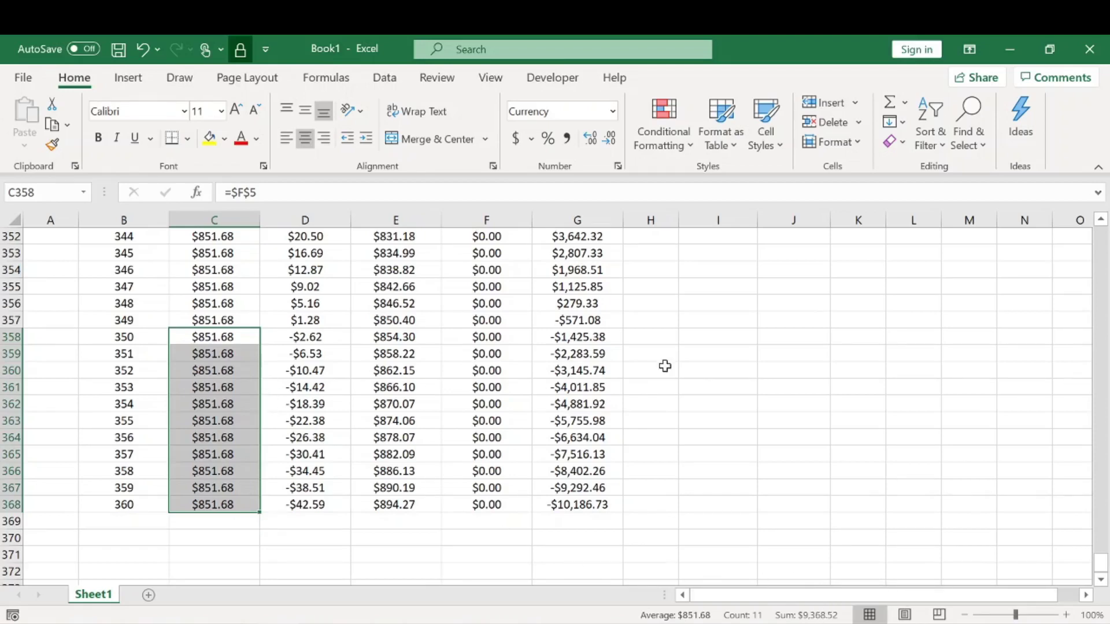
click(793, 354)
drag(1102, 563, 1098, 223)
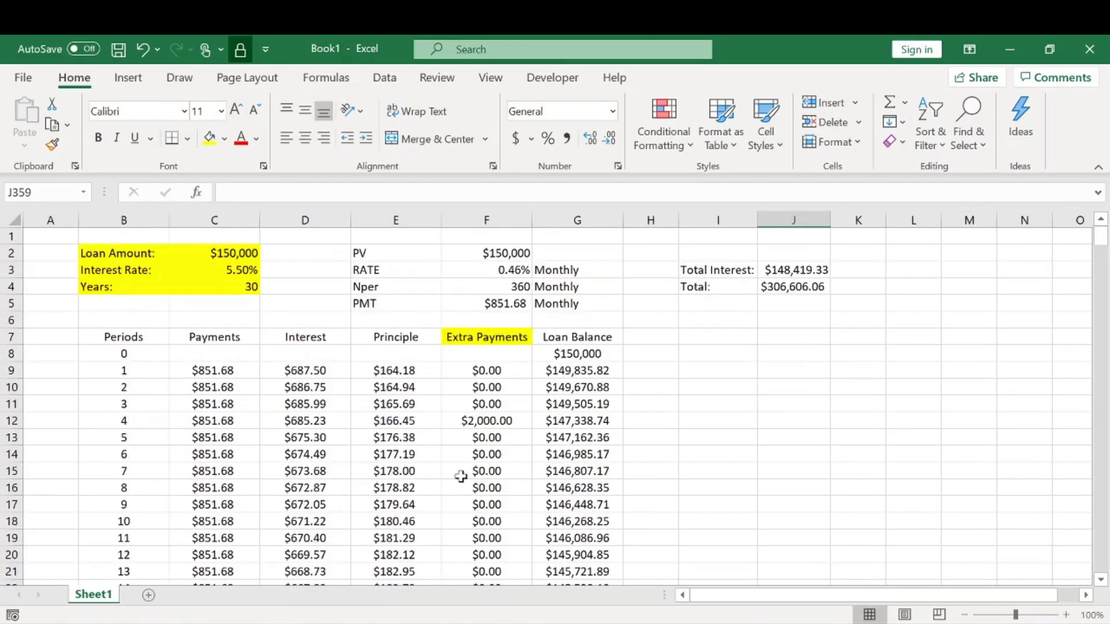
click(508, 420)
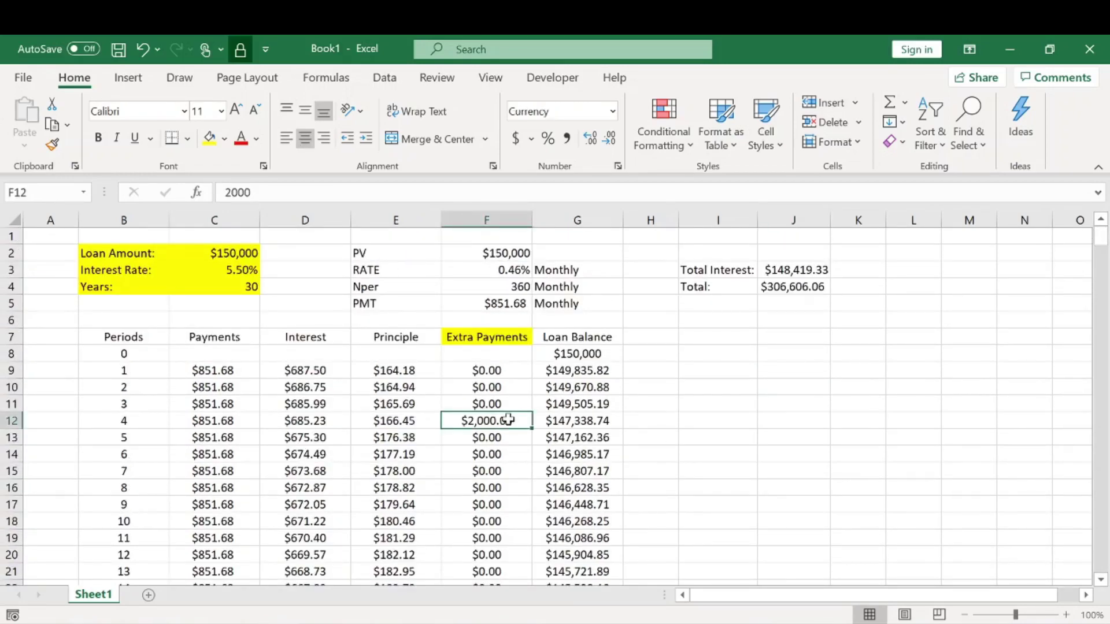
Remove the $2,000 entry and fill a $100.00 extra payment down every period.
key(BackSpace)
click(486, 370)
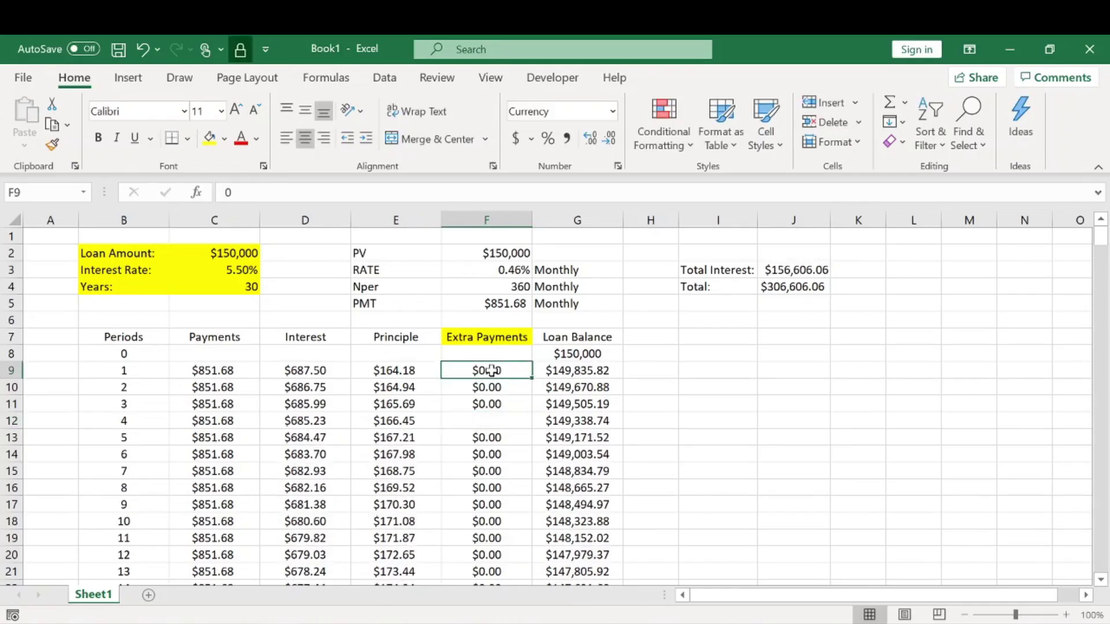
text(100)
key(Return)
click(498, 372)
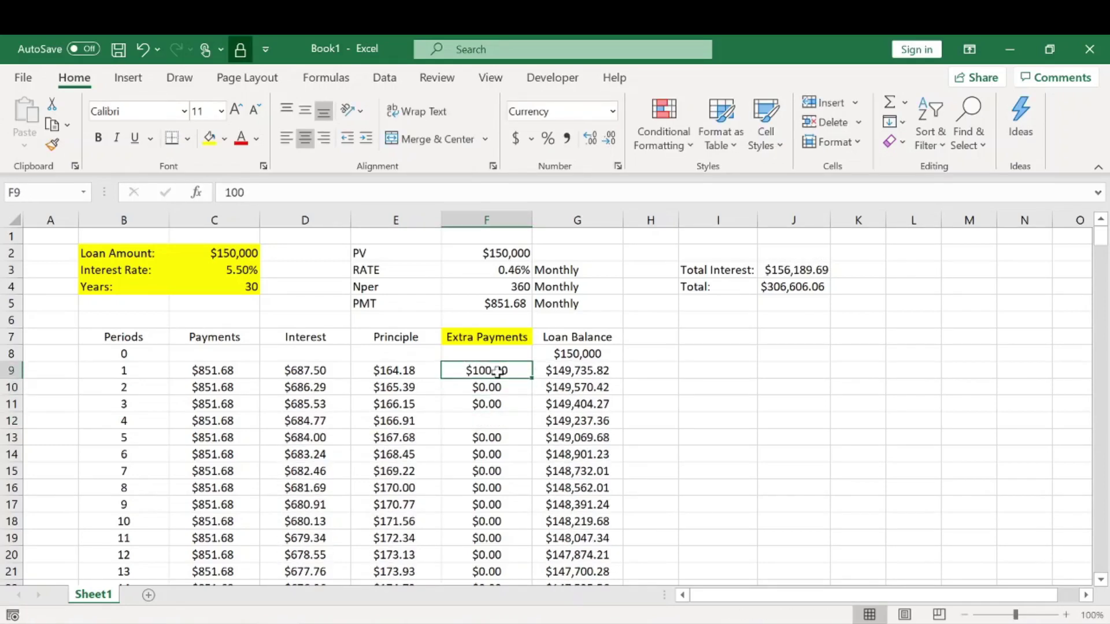
drag(532, 379, 532, 431)
double_click(532, 427)
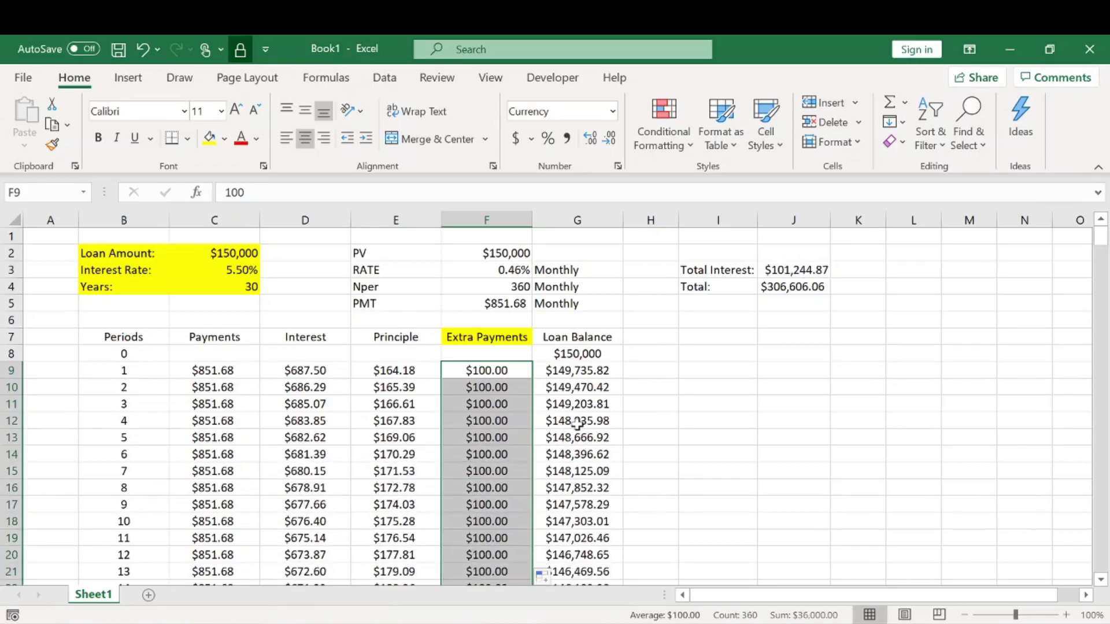
click(689, 397)
Scroll down to periods 280 and 281 where the balance reaches zero, then back up.
scroll(585, 386, down, 20)
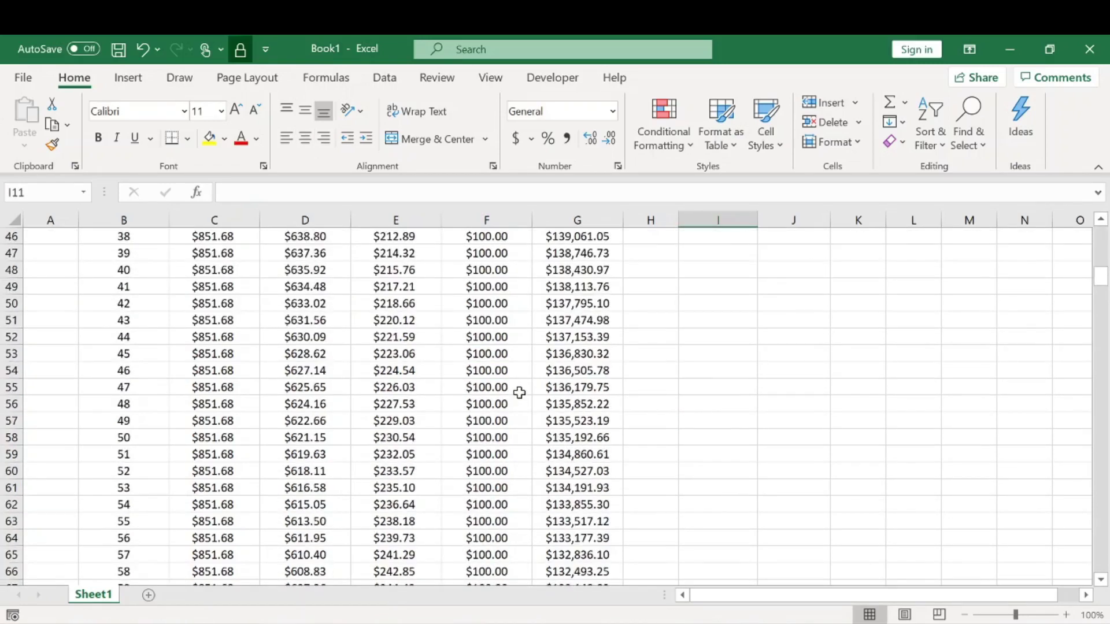
scroll(532, 382, down, 20)
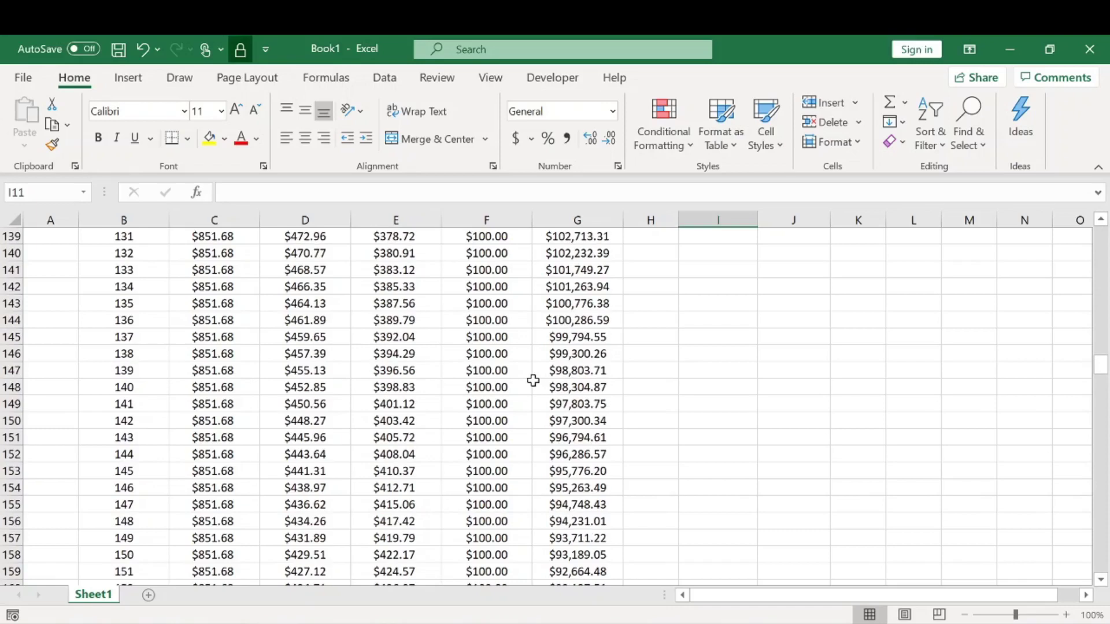
scroll(533, 374, down, 20)
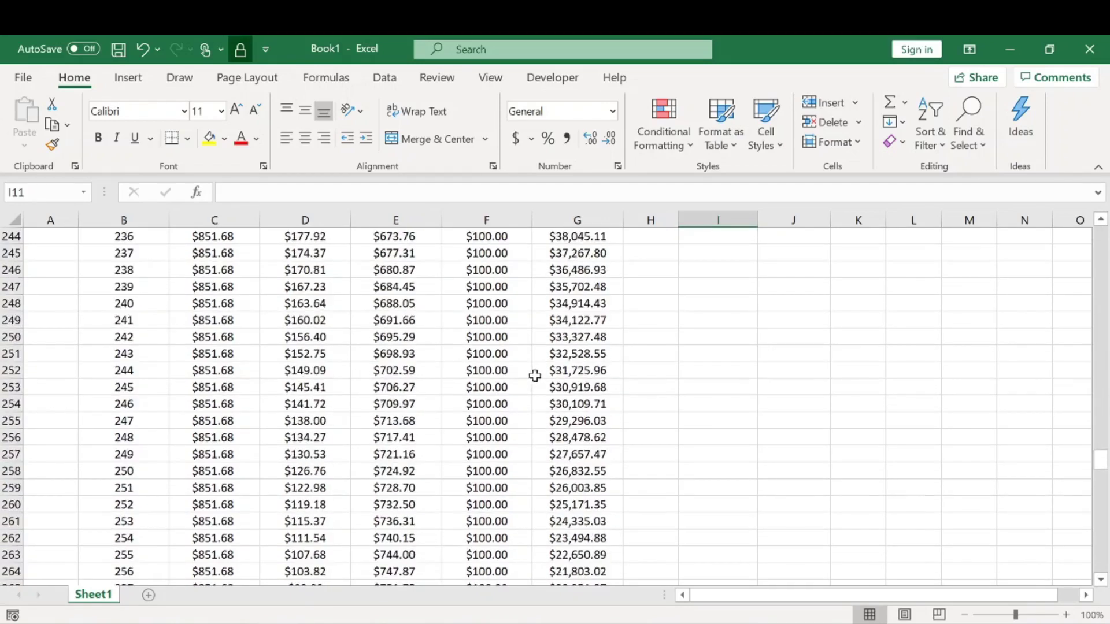
scroll(536, 373, down, 2)
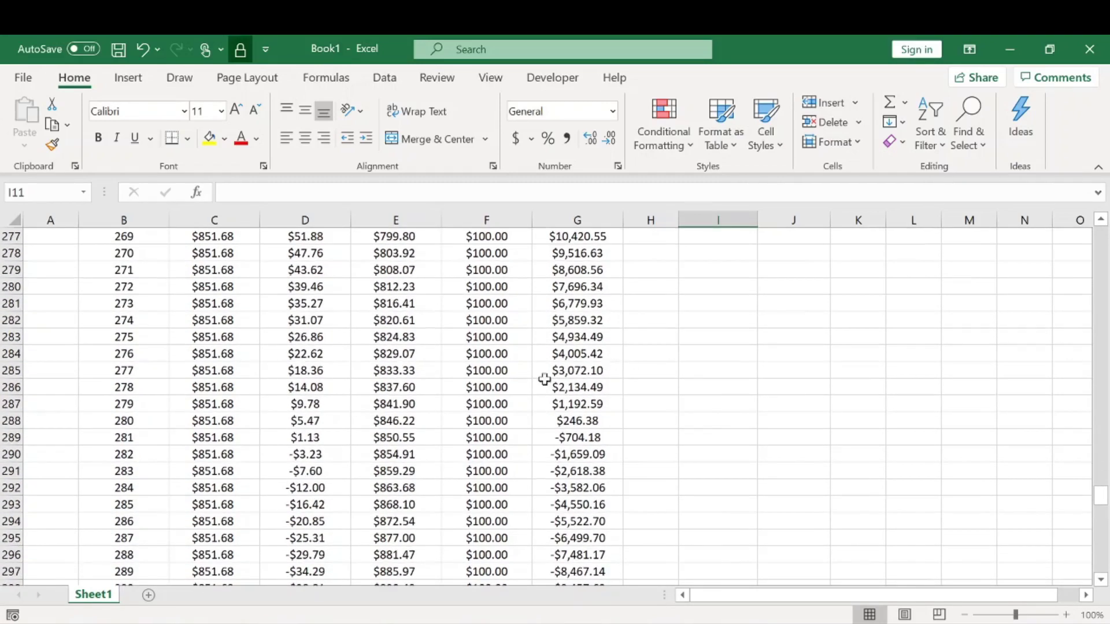
drag(163, 371, 144, 389)
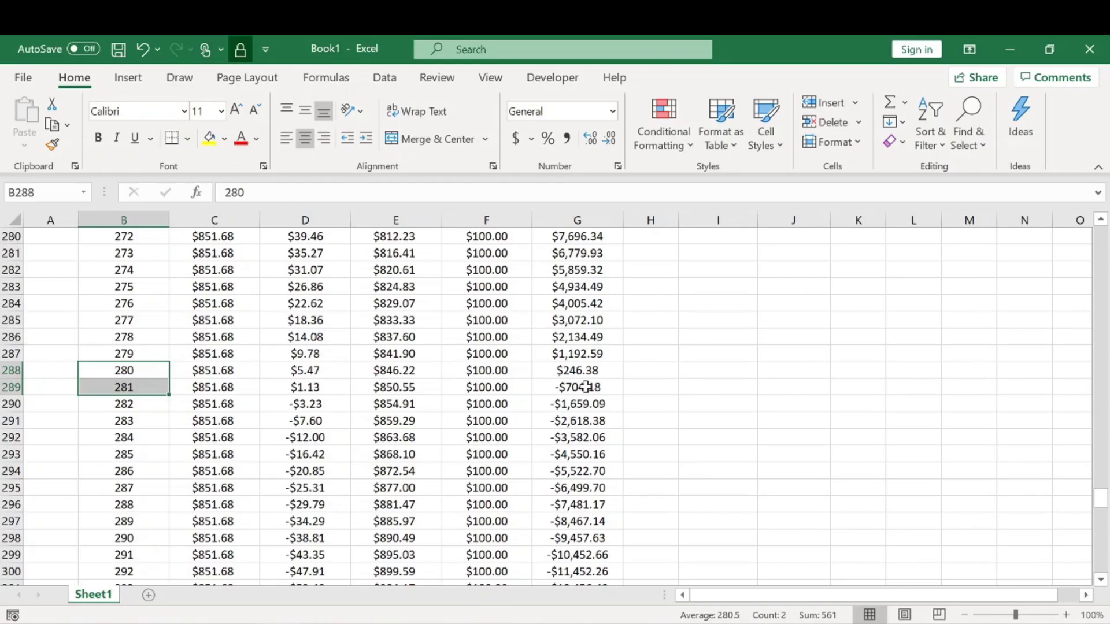
scroll(515, 354, up, 20)
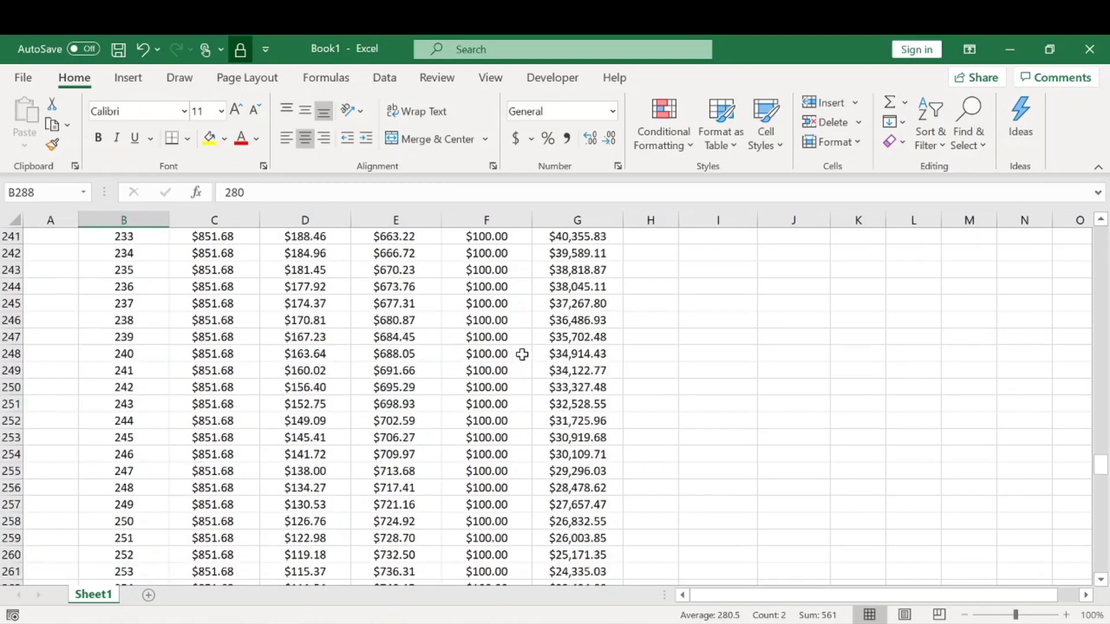
scroll(511, 354, up, 20)
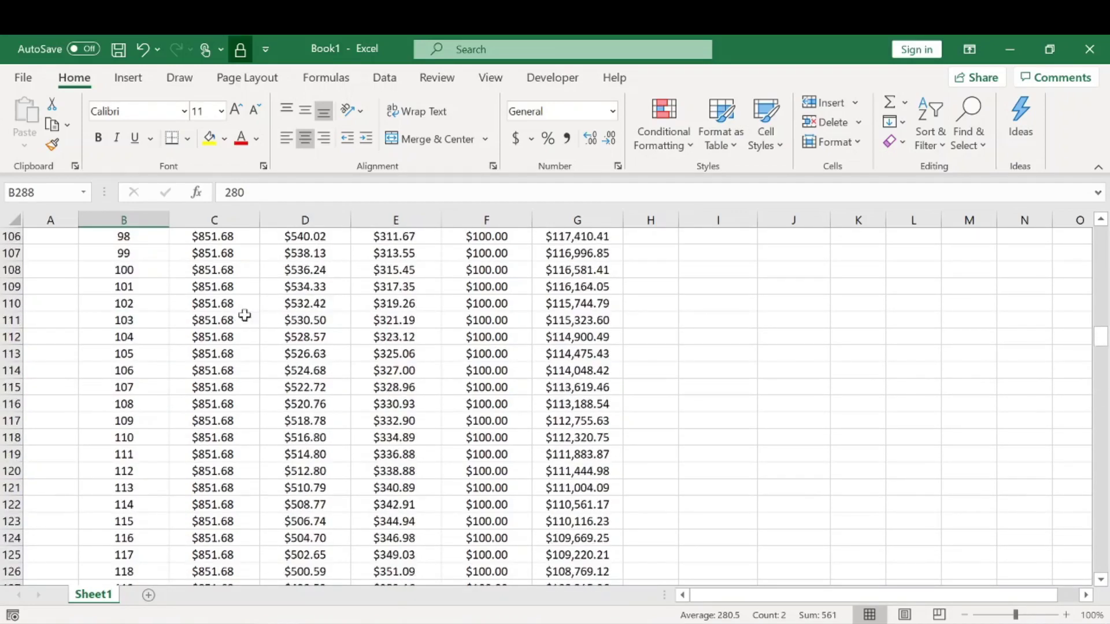
scroll(241, 312, up, 20)
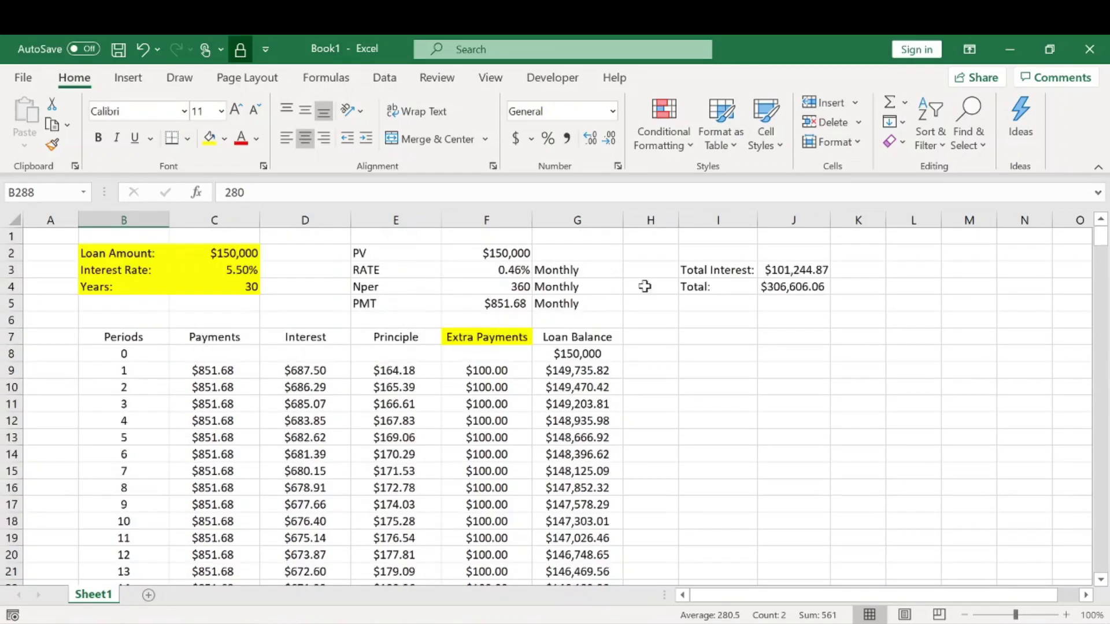
click(667, 371)
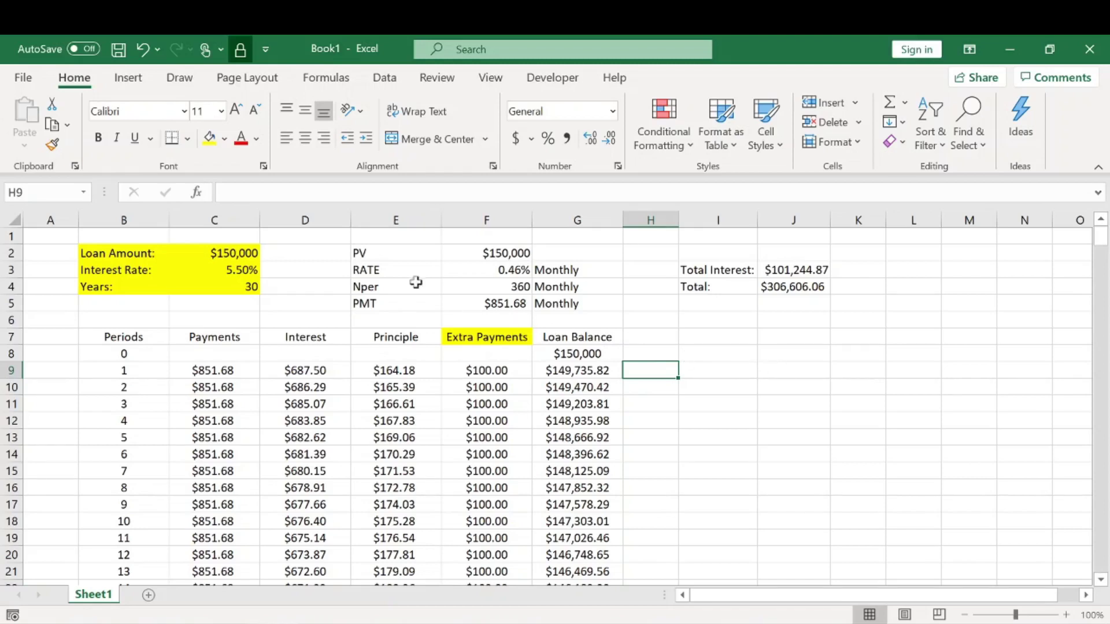
click(137, 253)
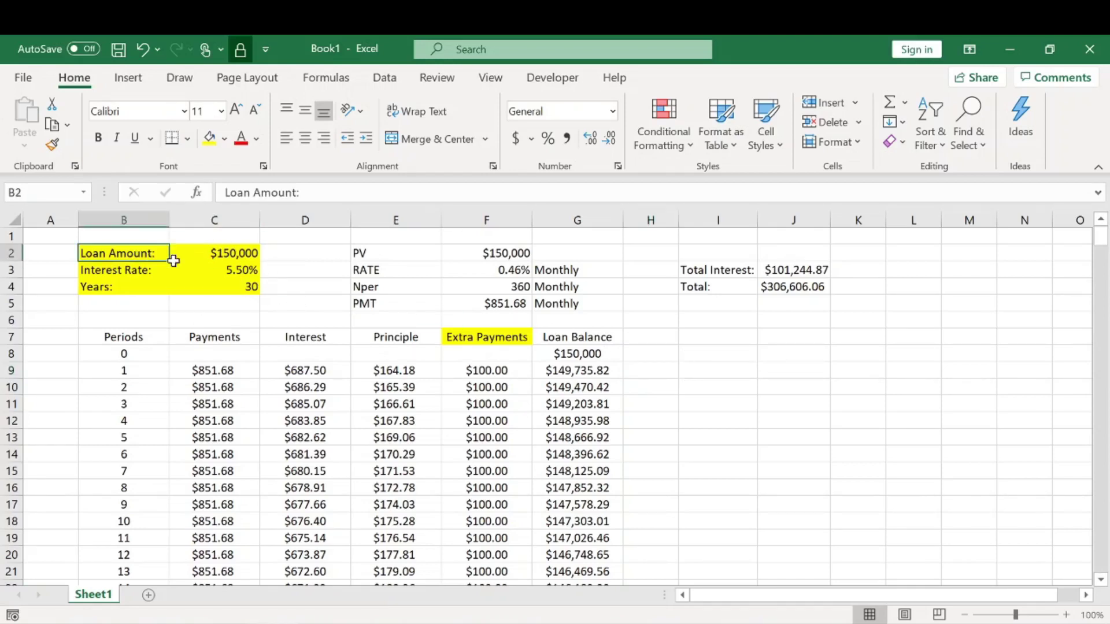
drag(174, 260, 246, 286)
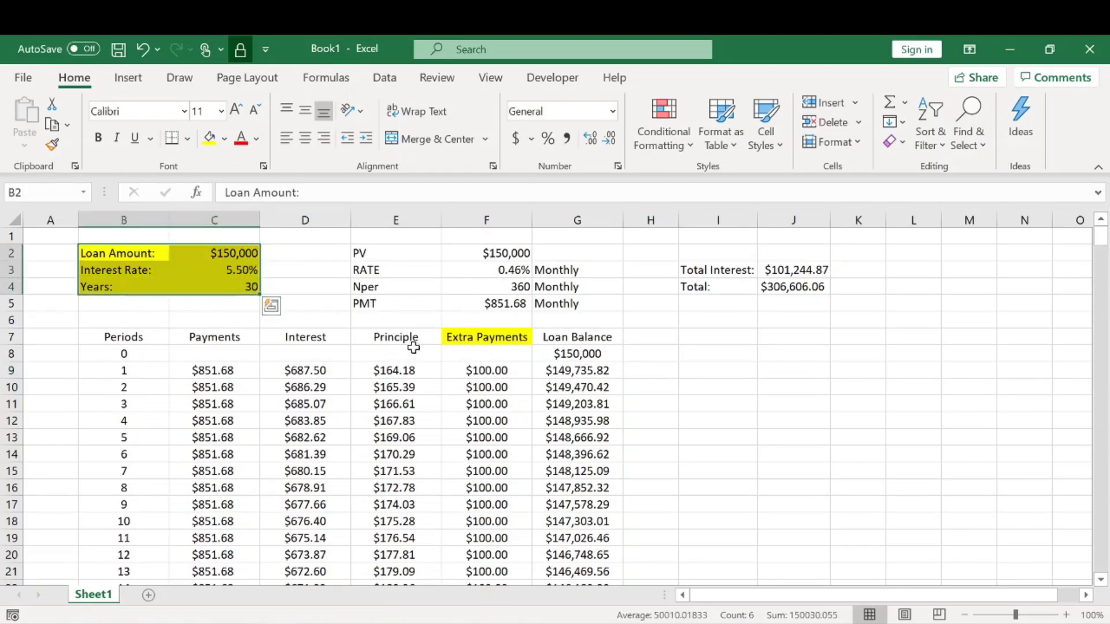